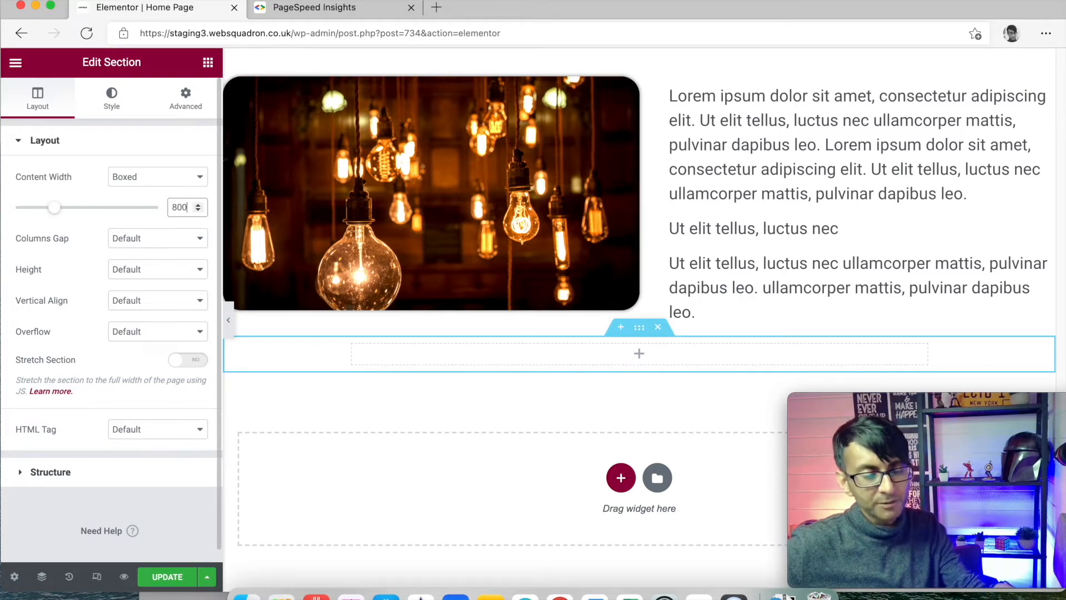
- Set the new section's columns gap to No Gap and its height to Min Height with a minimum of 0 px
left_click(153, 245)
left_click(150, 267)
left_click(150, 269)
left_click(136, 311)
left_click_drag(61, 318, 3, 316)
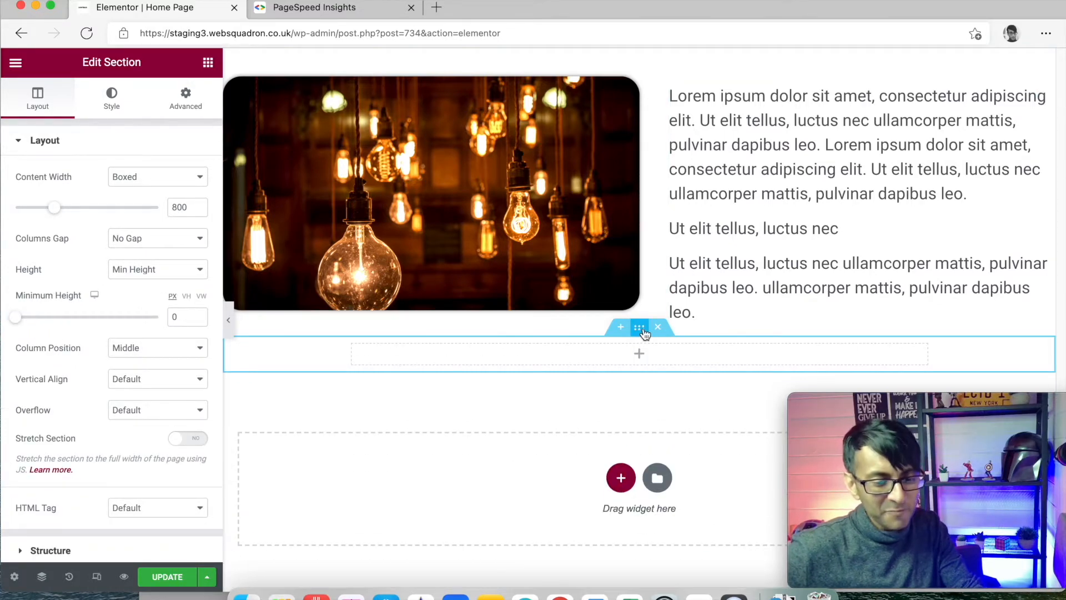
- Unlink the section's margin and padding values and set the top and bottom padding to 200 px
left_click(186, 97)
left_click(189, 193)
left_click(188, 252)
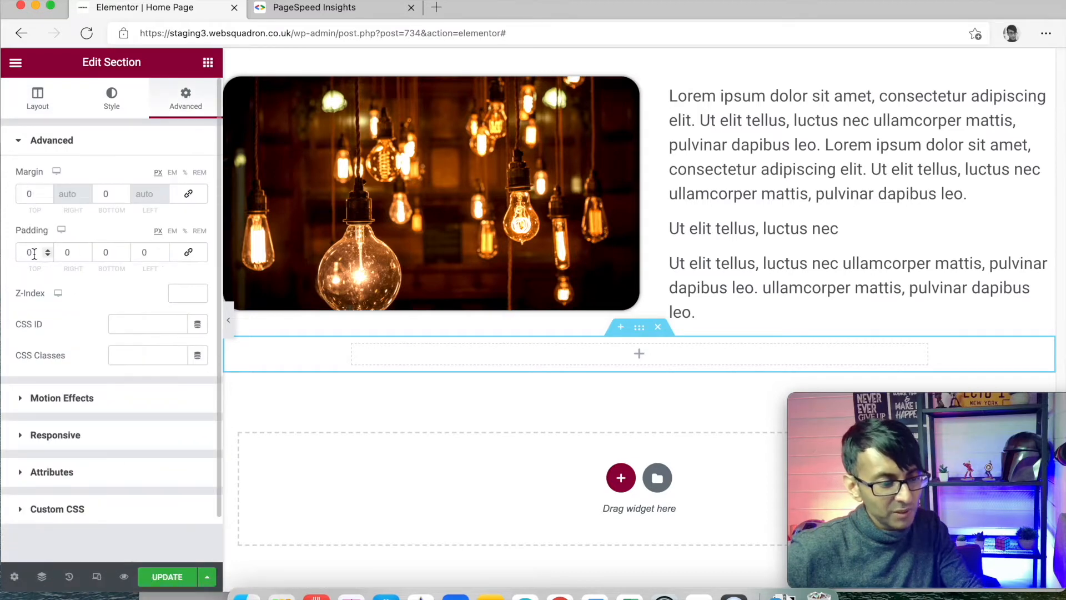
type("200200")
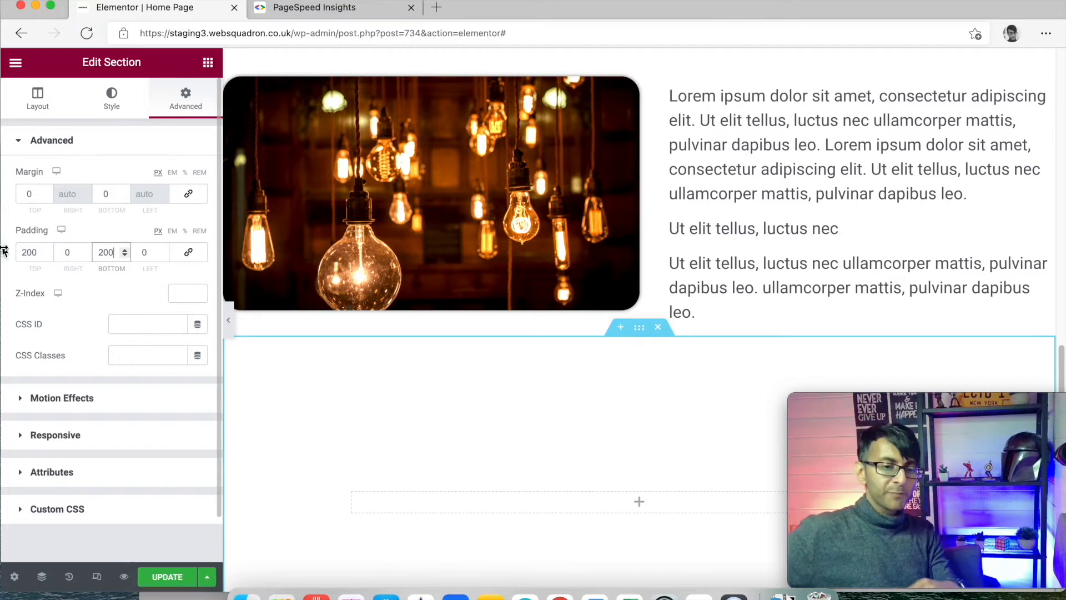
- Set the section's top margin to 60 px to separate it from the image and text section above
scroll(452, 281, "down", 5)
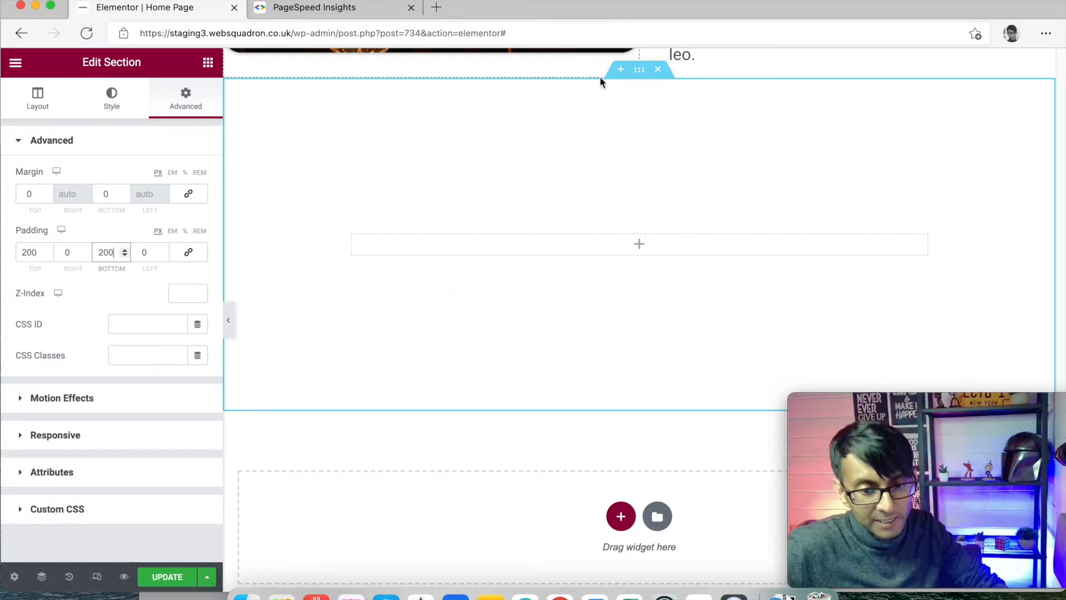
left_click_drag(33, 194, 15, 193)
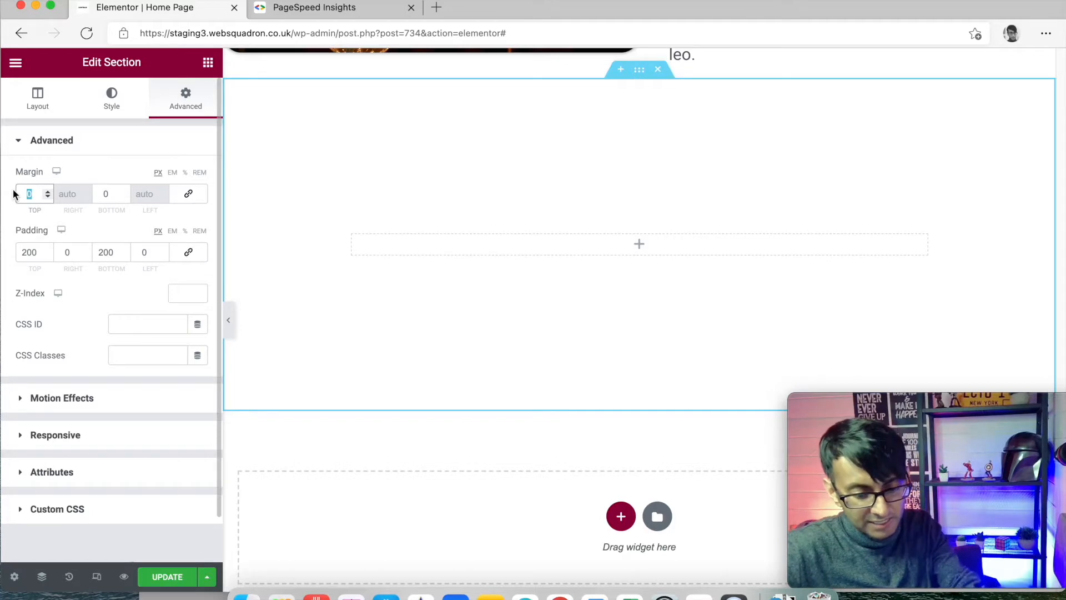
type("60")
scroll(867, 304, "up", 4)
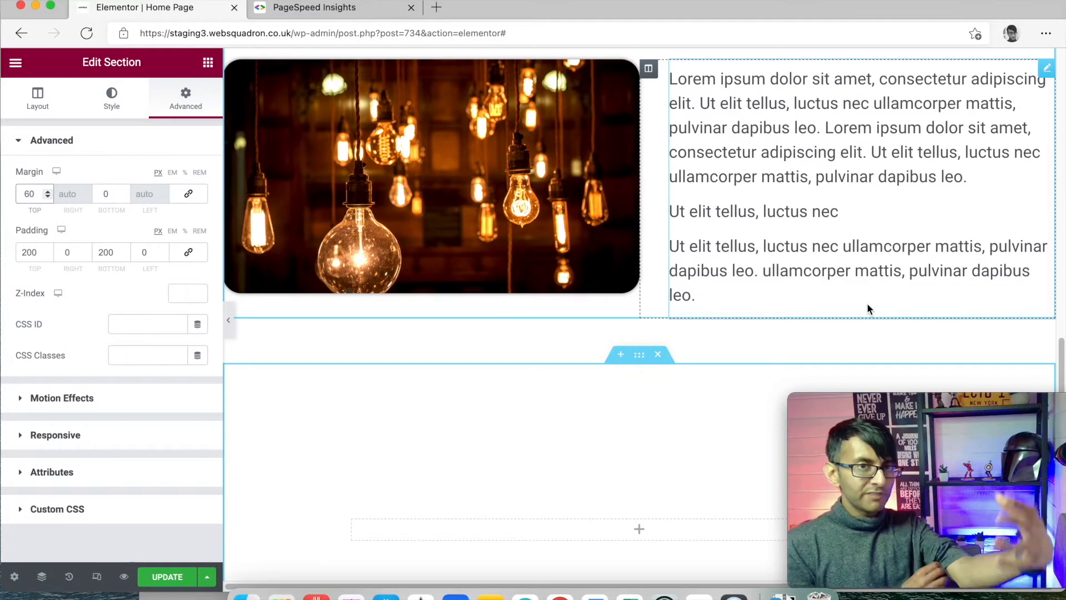
scroll(612, 323, "down", 2)
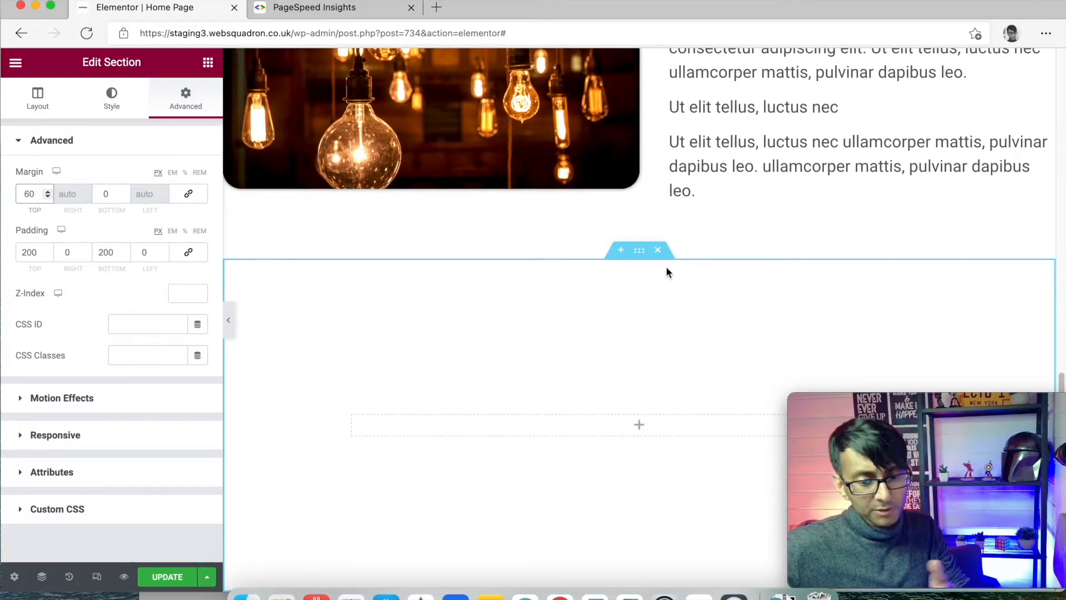
- Give the section a classic background using the dark lightbulb image Web-Image-6.png from the media library
left_click(129, 106)
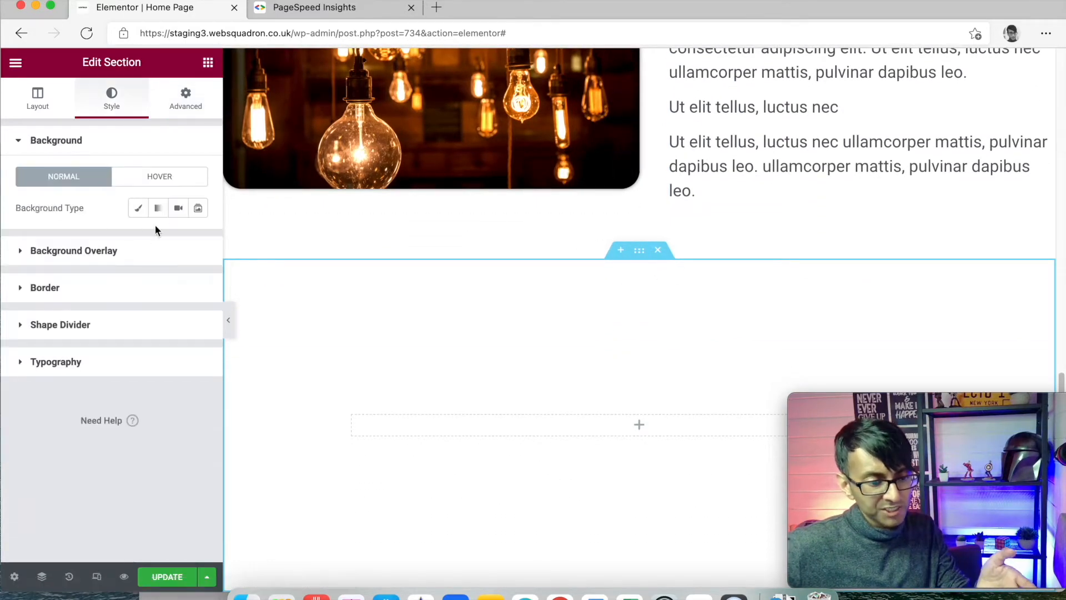
left_click(140, 209)
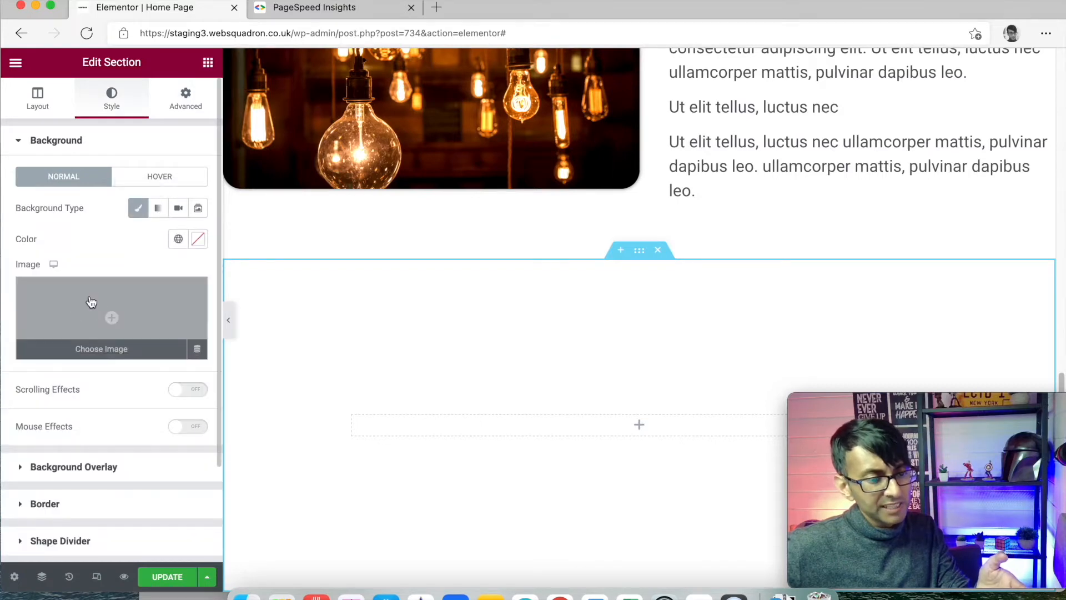
left_click(92, 301)
scroll(564, 328, "down", 3)
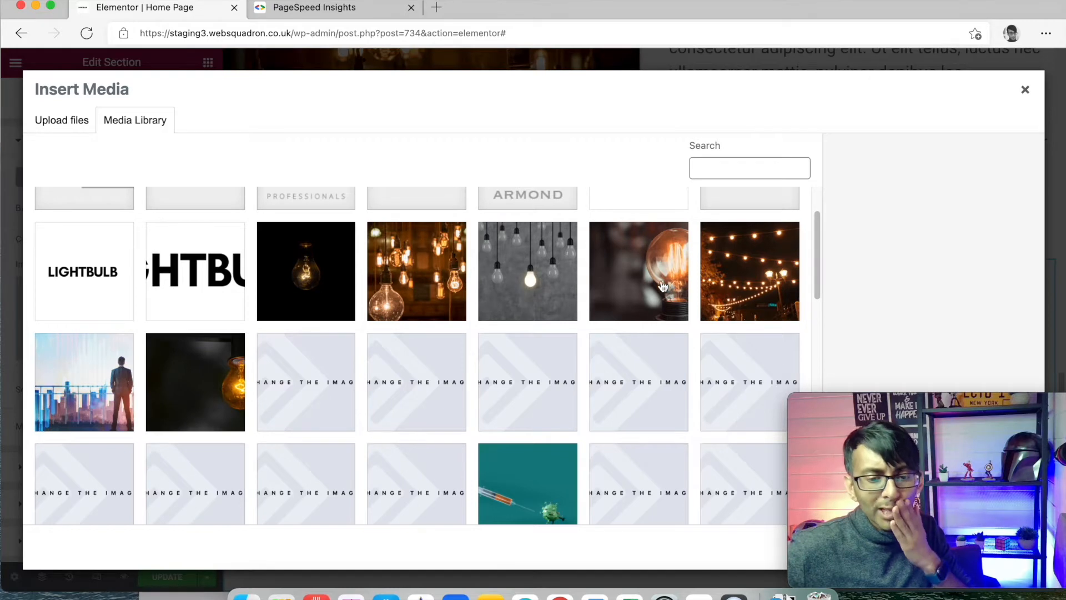
left_click(355, 286)
left_click_drag(935, 400, 605, 386)
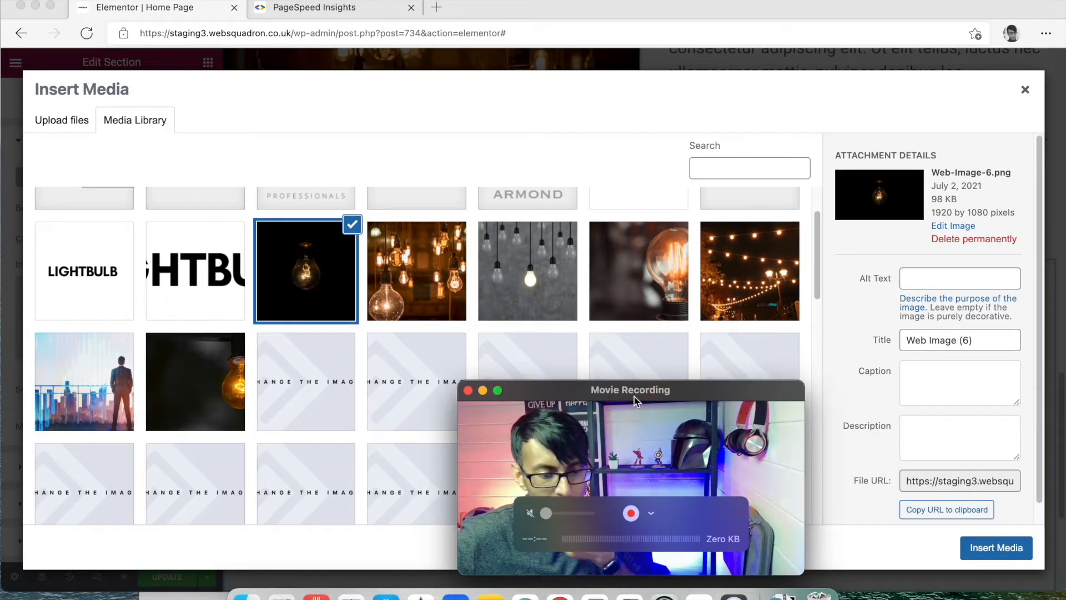
left_click(1002, 548)
left_click_drag(715, 396, 1008, 444)
scroll(821, 361, "down", 5)
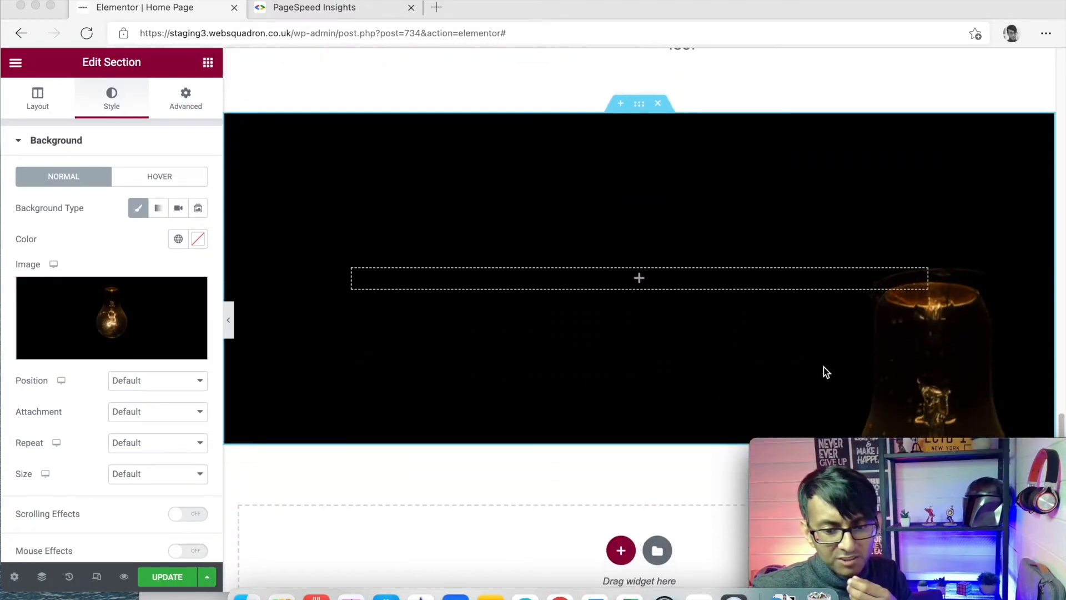
- Set the background image's position to Center Center and its attachment to Fixed
left_click(139, 383)
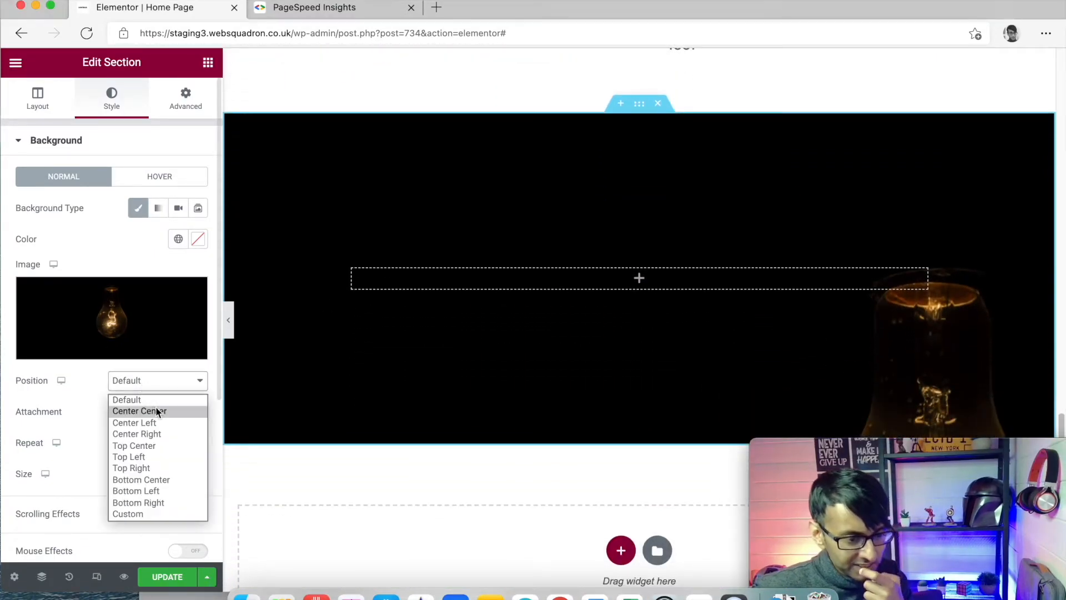
left_click(157, 412)
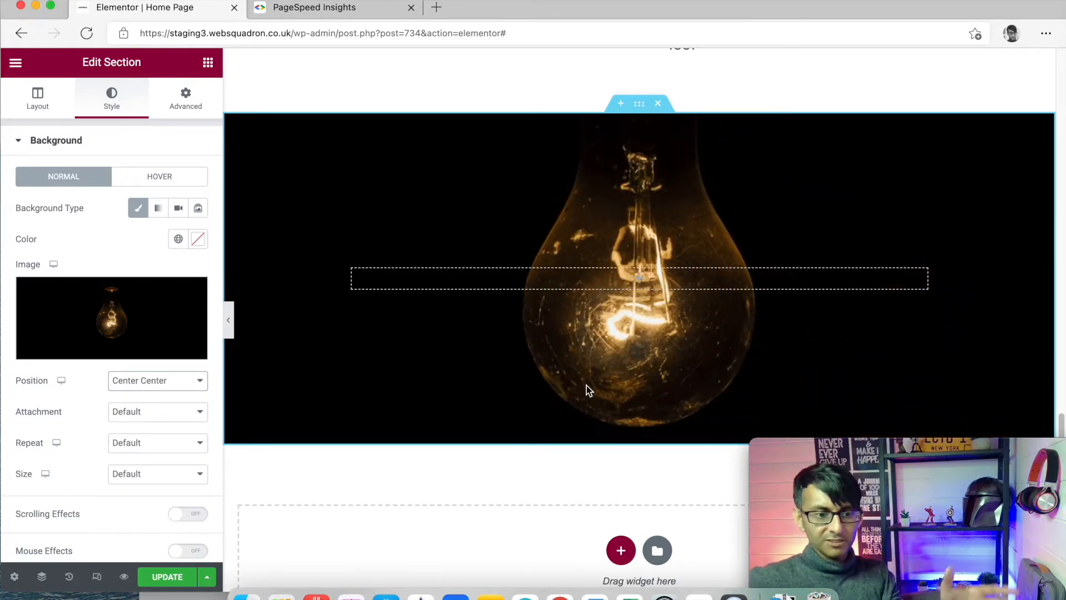
left_click(133, 414)
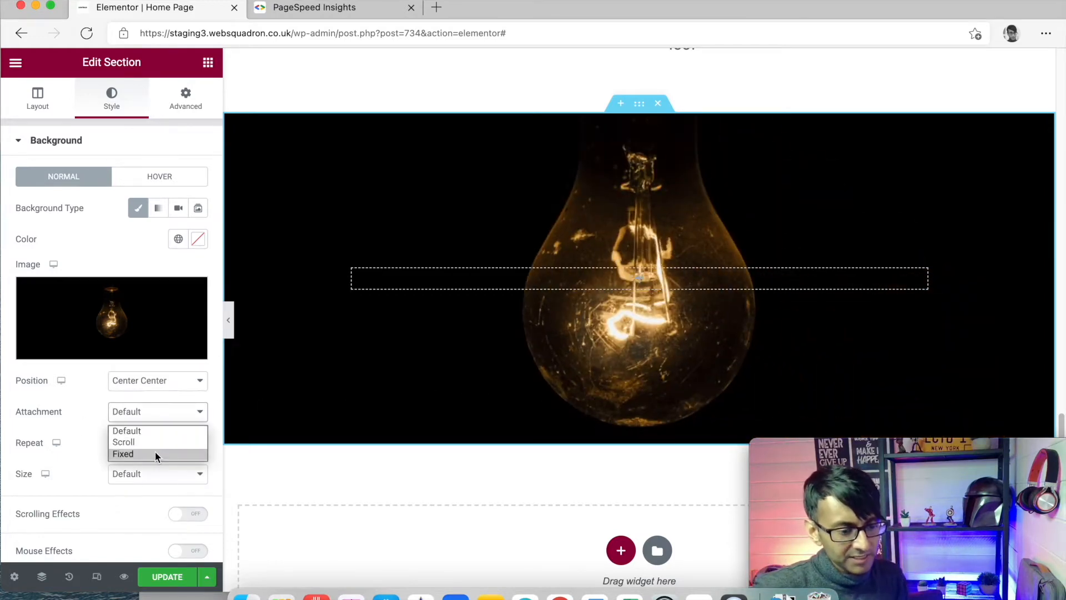
left_click(155, 453)
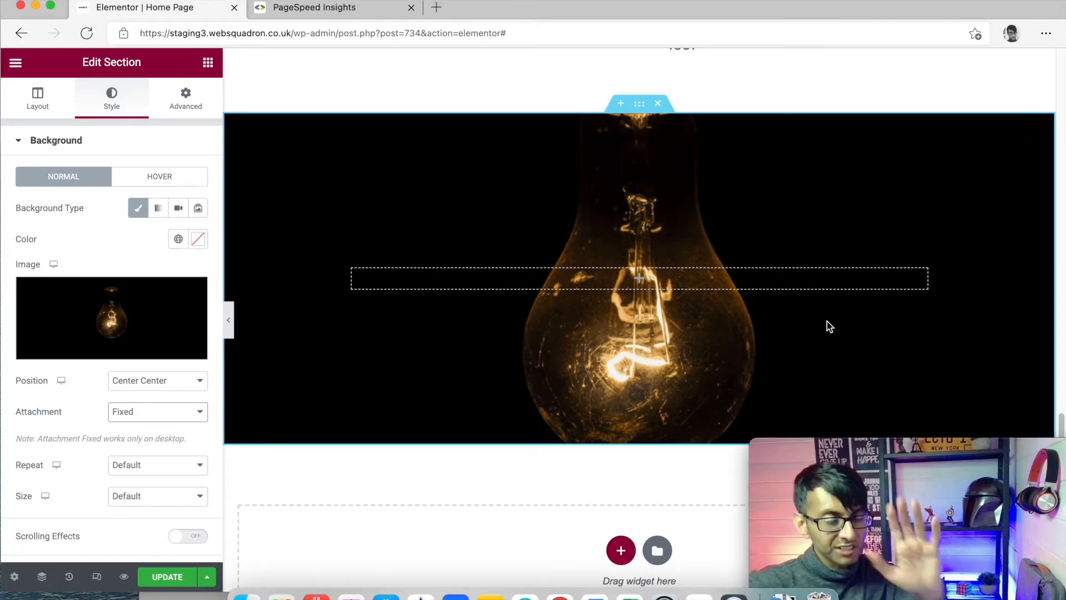
- Set the background image to No-repeat with Cover size, and preview the section at full page width
left_click(146, 466)
left_click(160, 483)
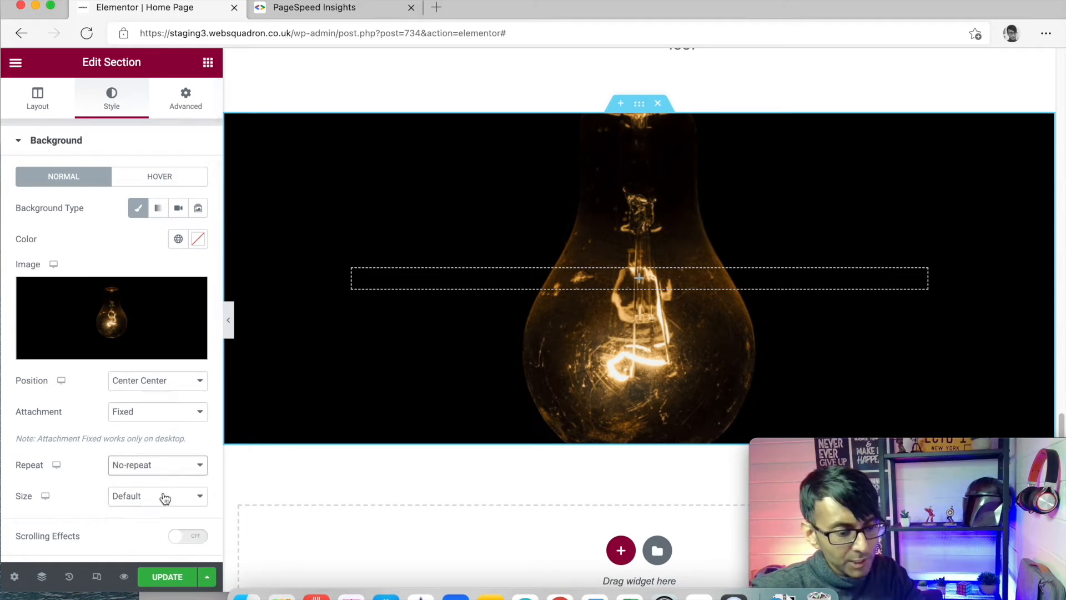
left_click(153, 503)
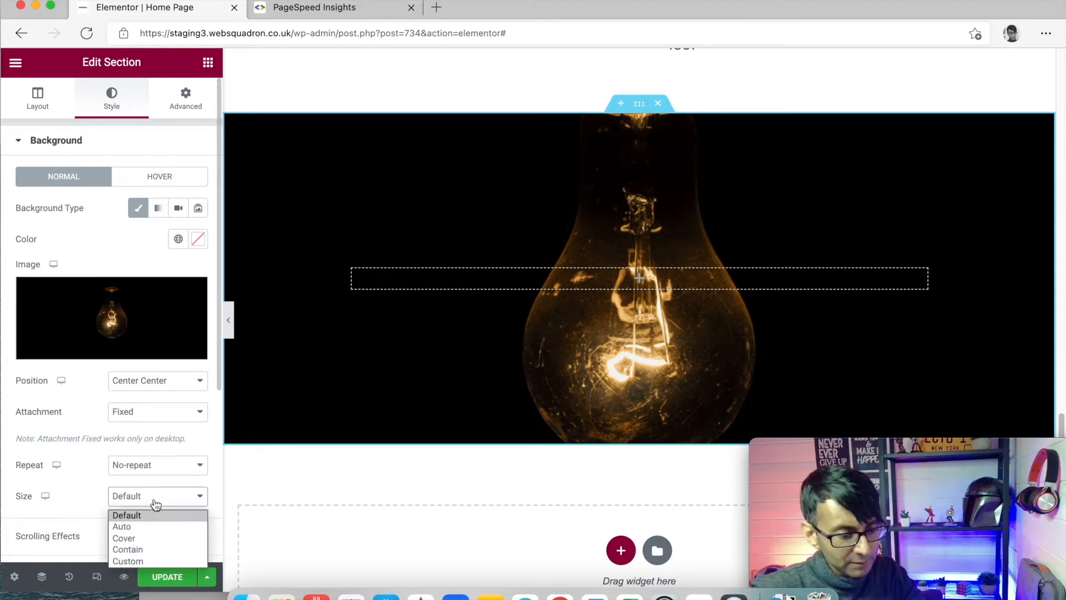
left_click(159, 539)
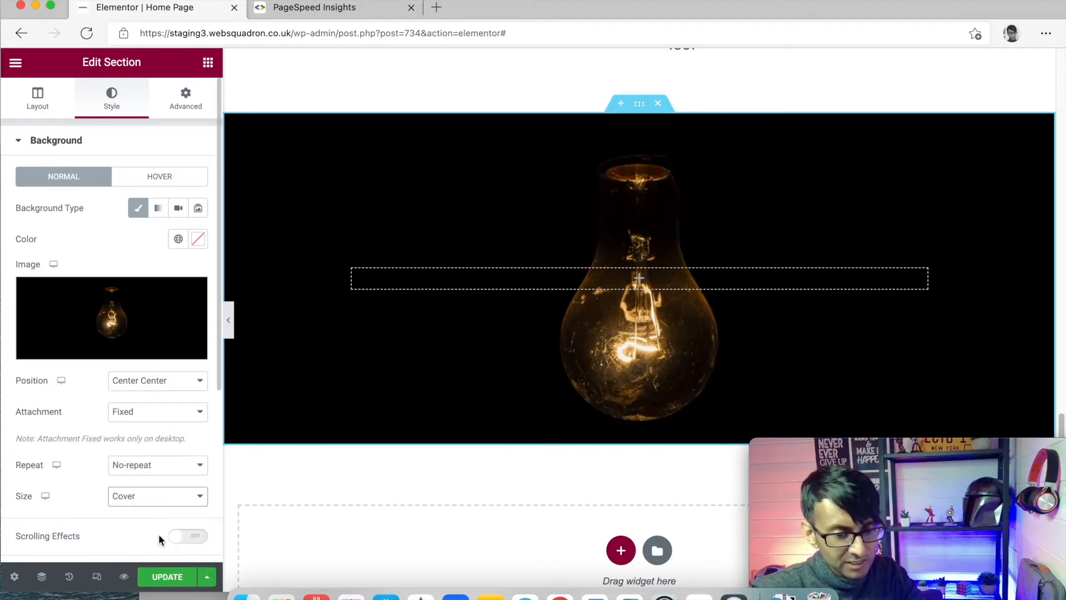
left_click(229, 322)
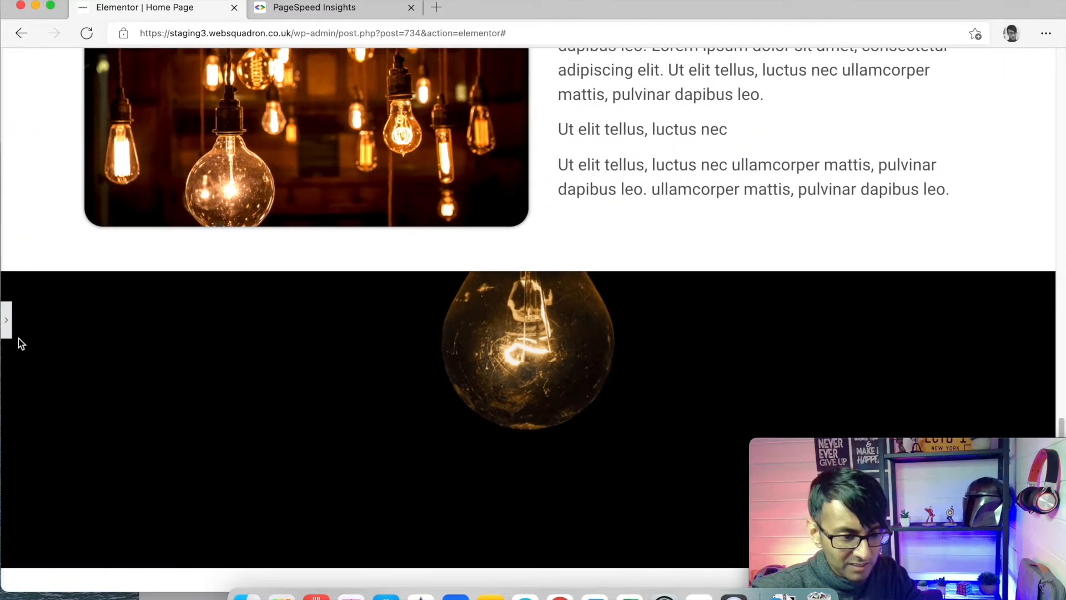
left_click(8, 322)
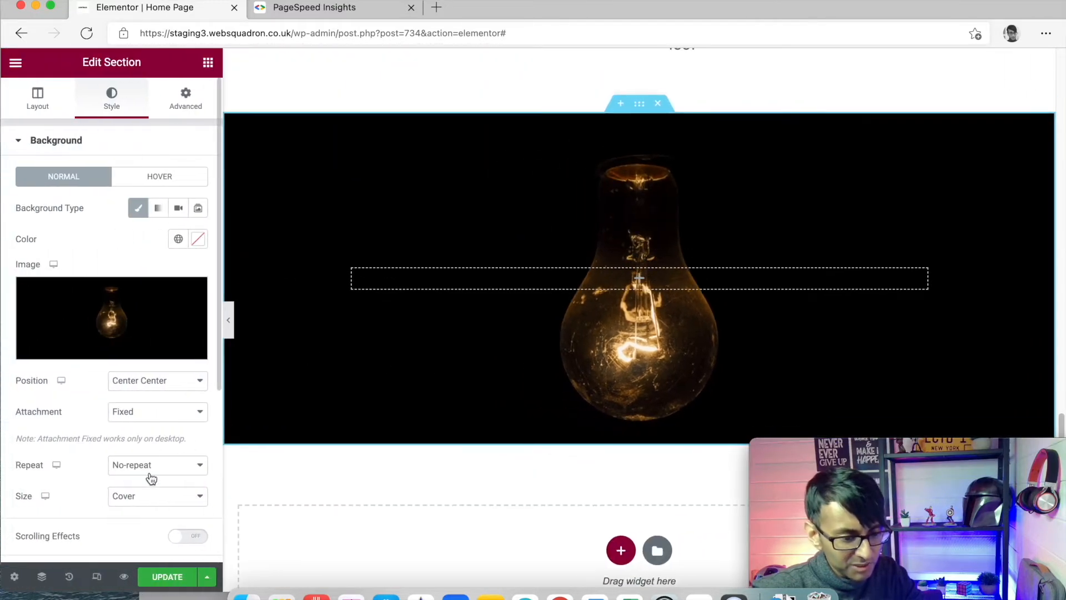
- Try the Contain size for the background image, preview it at full page width, and restore Cover
left_click(153, 494)
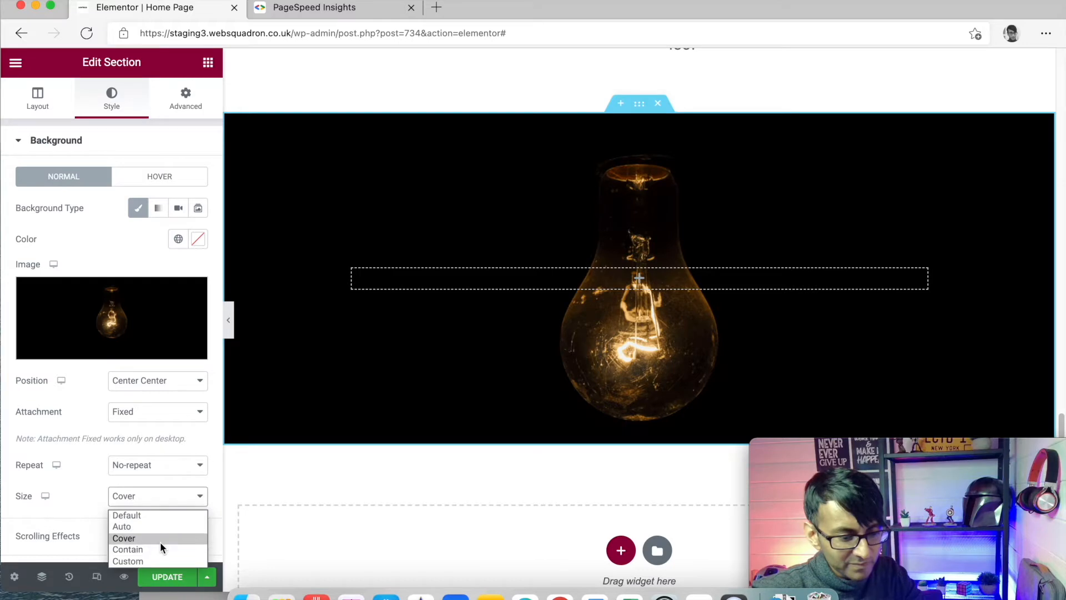
left_click(161, 549)
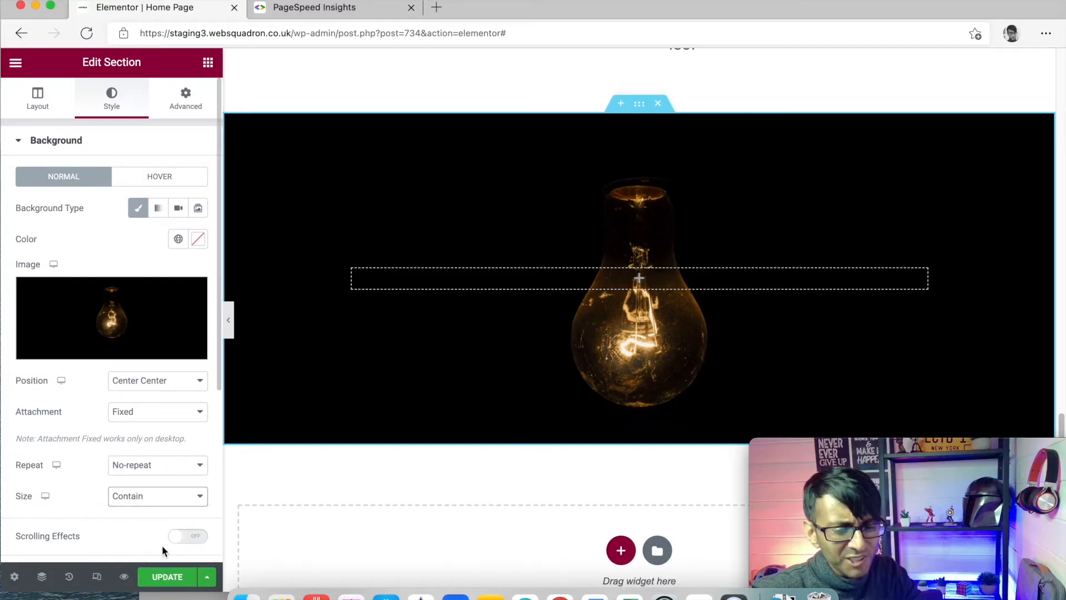
left_click(231, 328)
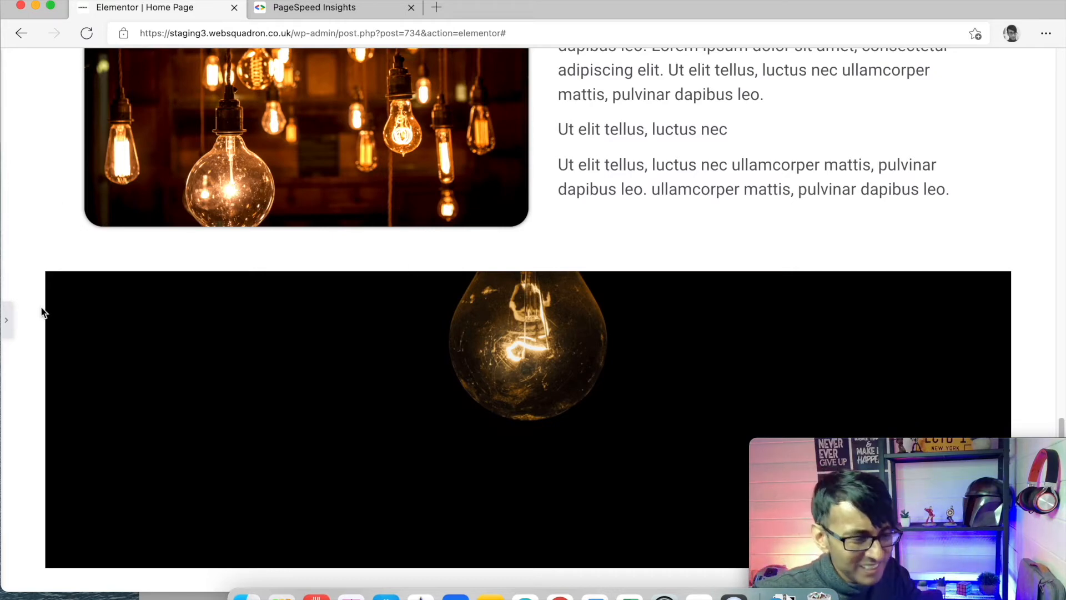
left_click(7, 321)
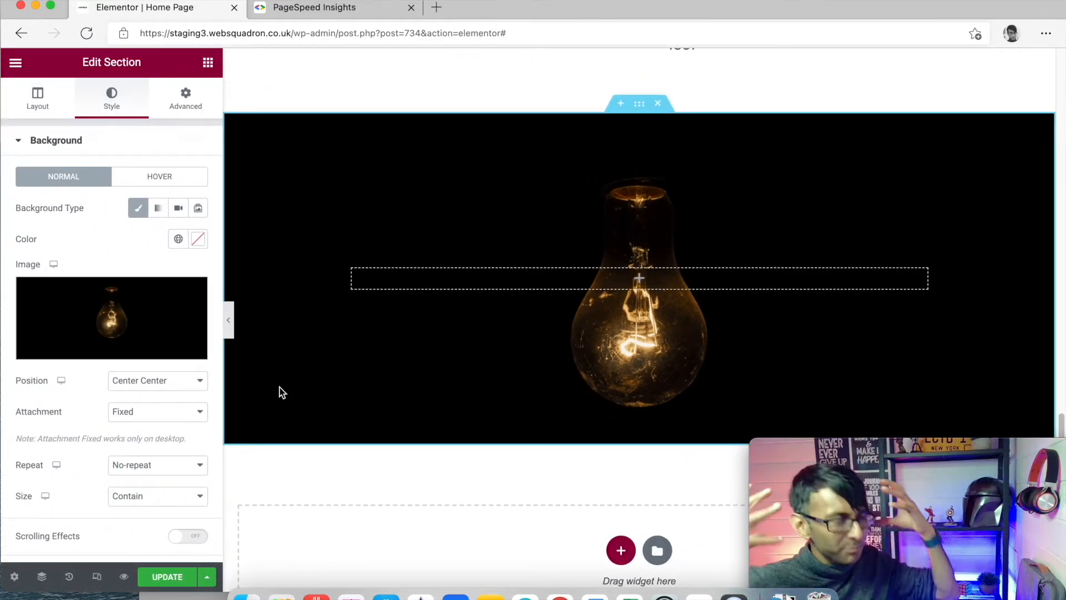
left_click(161, 498)
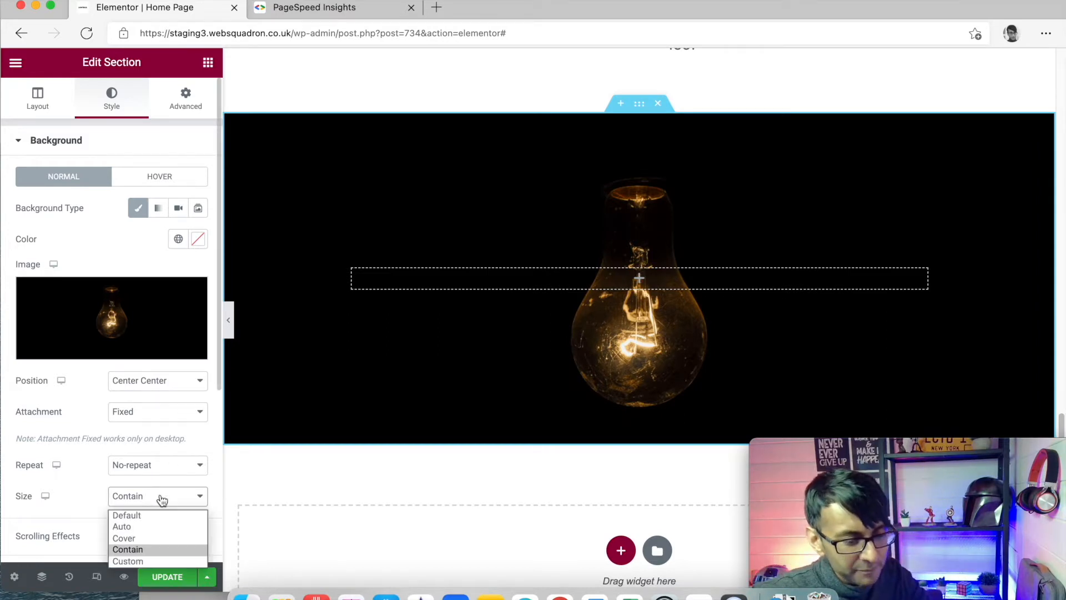
left_click(157, 538)
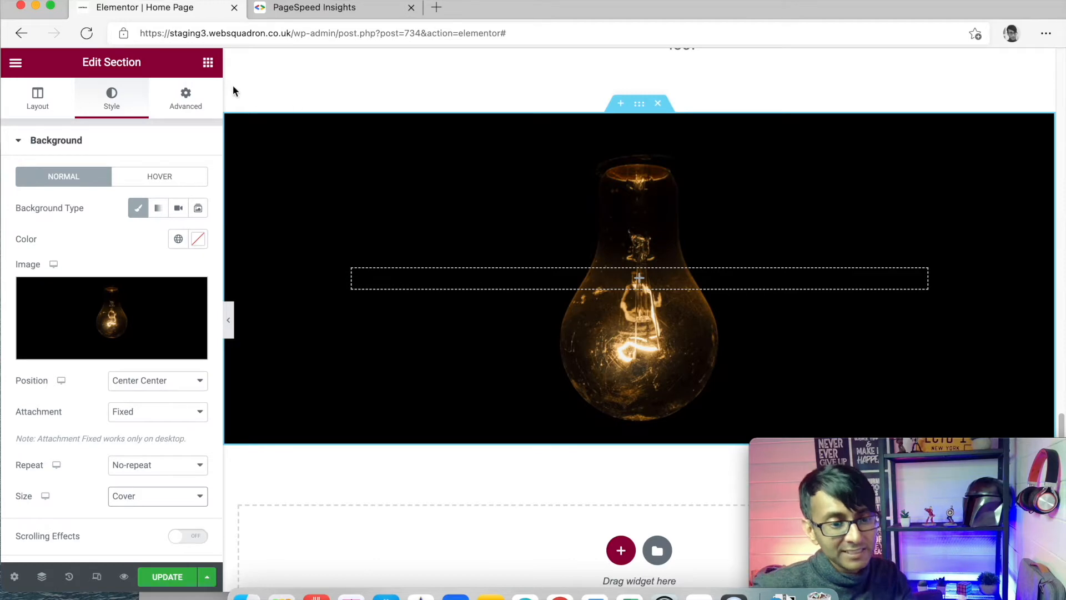
- Copy the "Lightbulbs are the Future" heading from the hero section and paste it into the new section's empty column
left_click(207, 65)
scroll(324, 207, "up", 10)
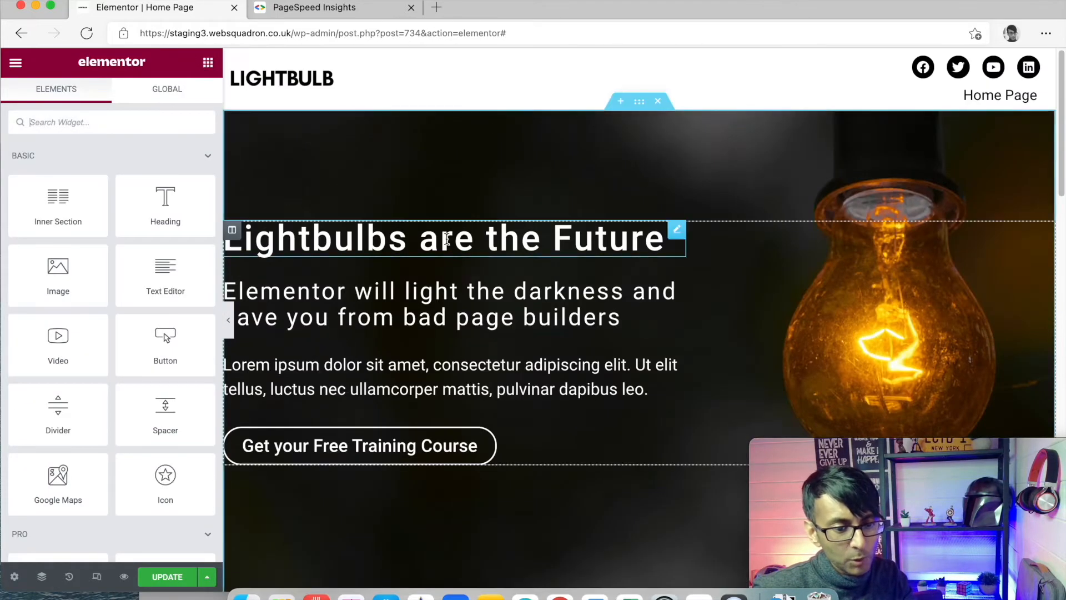
right_click(449, 243)
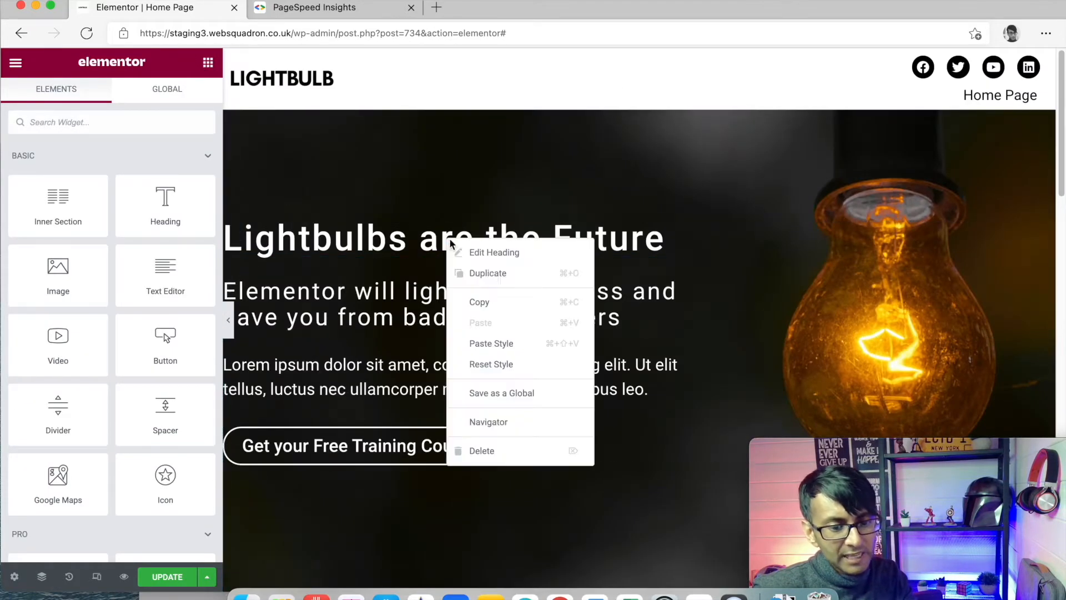
left_click(504, 304)
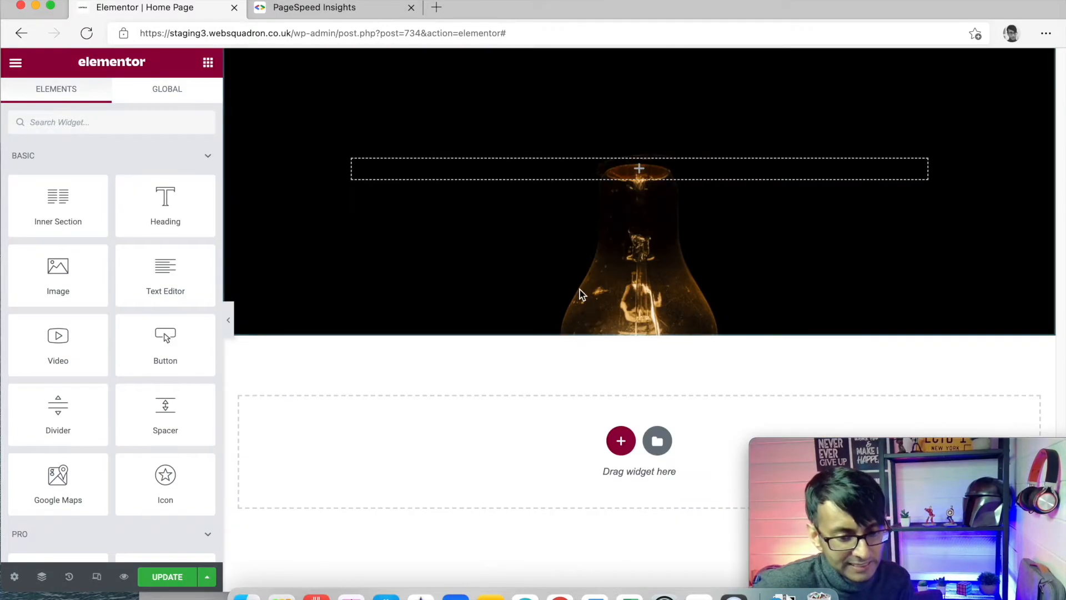
right_click(581, 172)
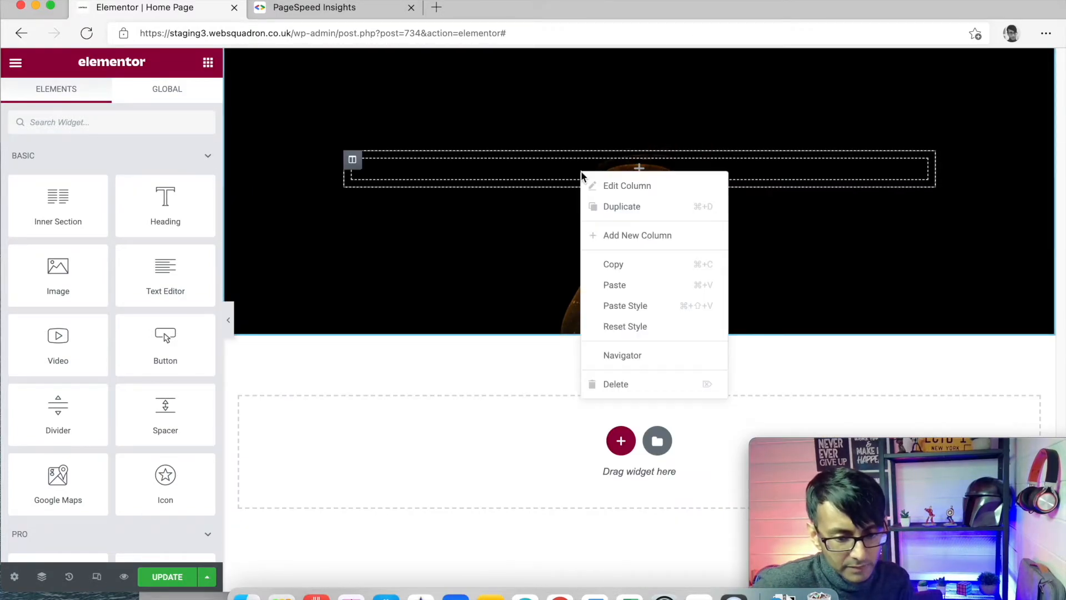
left_click(649, 286)
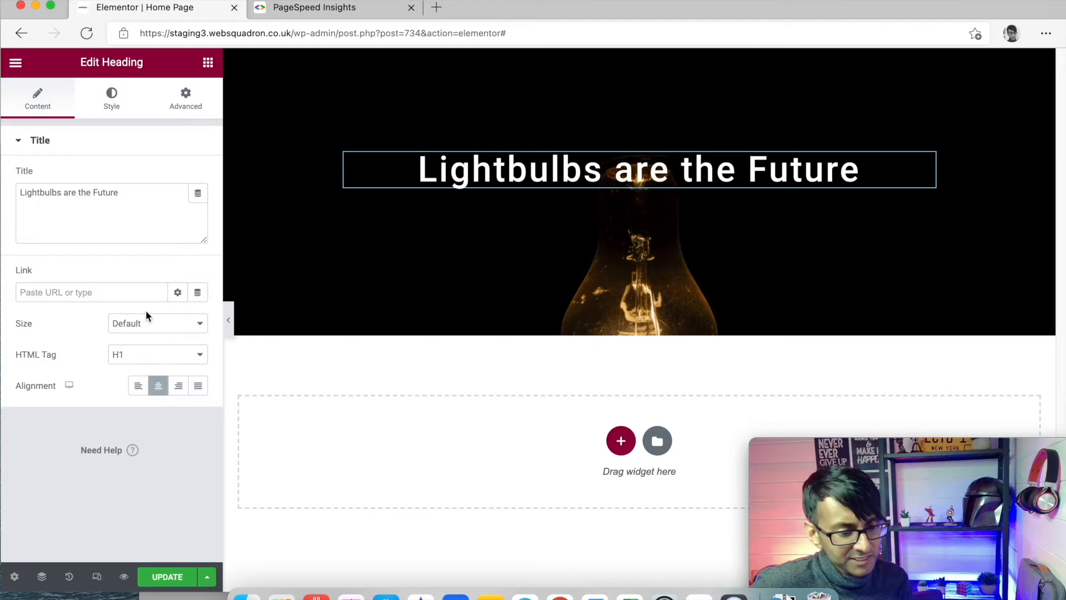
- Set the pasted heading's HTML tag to H3 and replace its title with "Open your mind and play with the Elements"
left_click(149, 358)
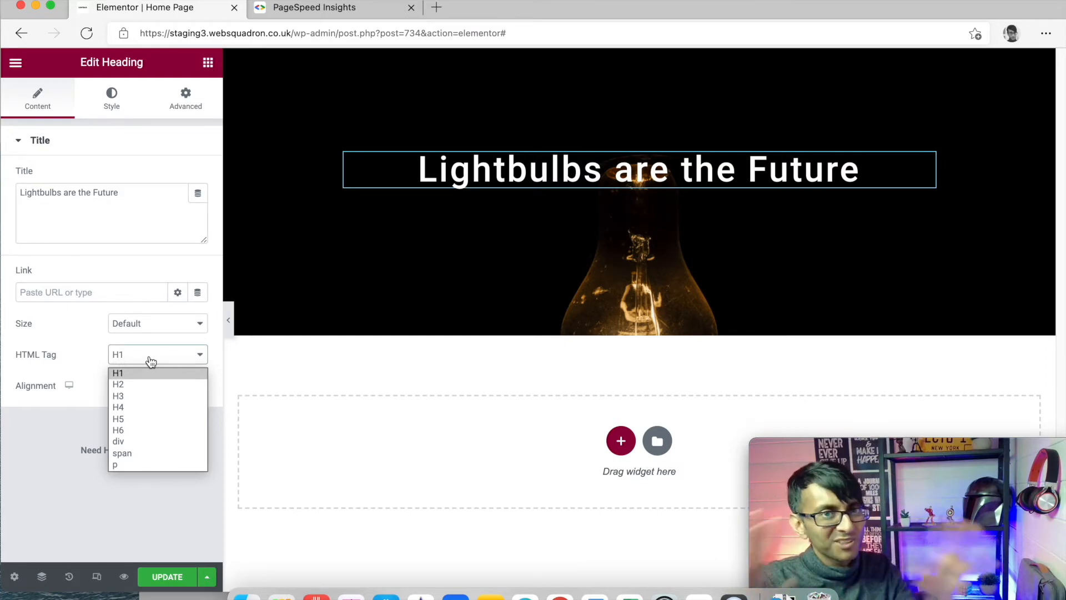
left_click(149, 395)
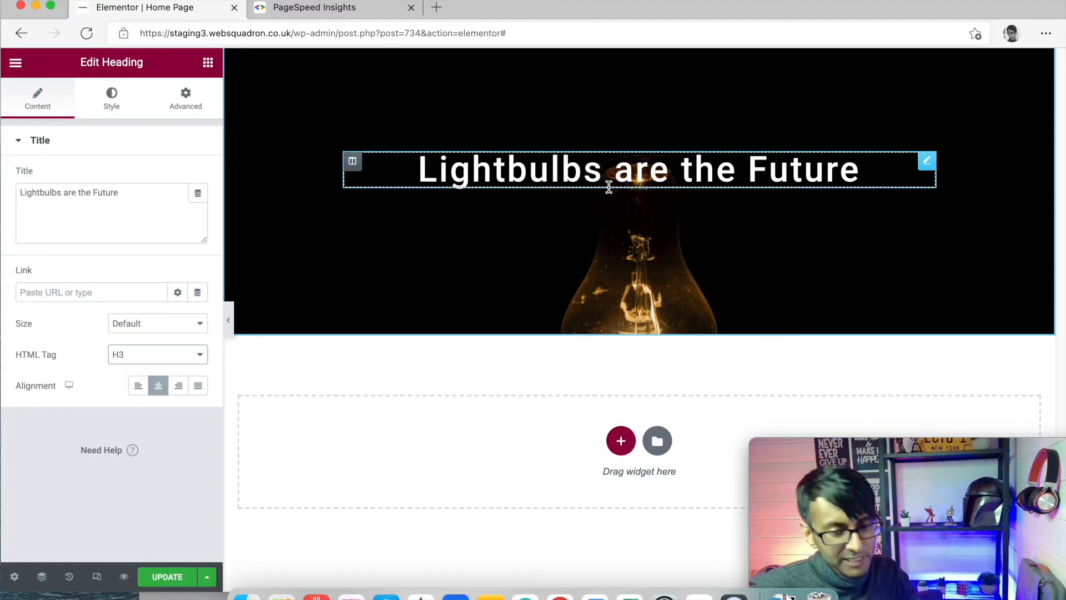
left_click_drag(145, 197, 76, 192)
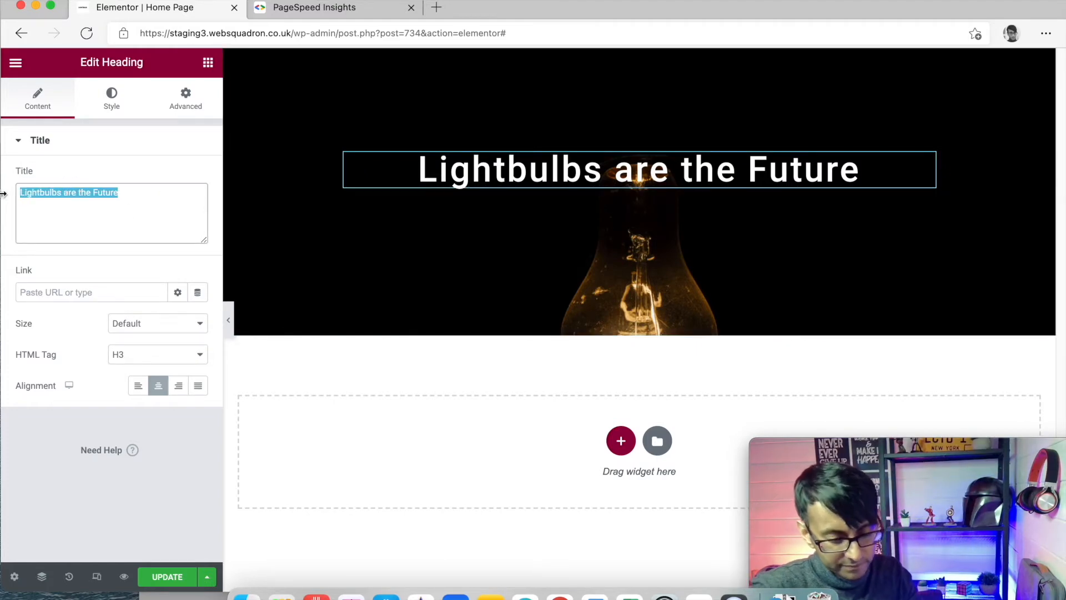
type("Open your ")
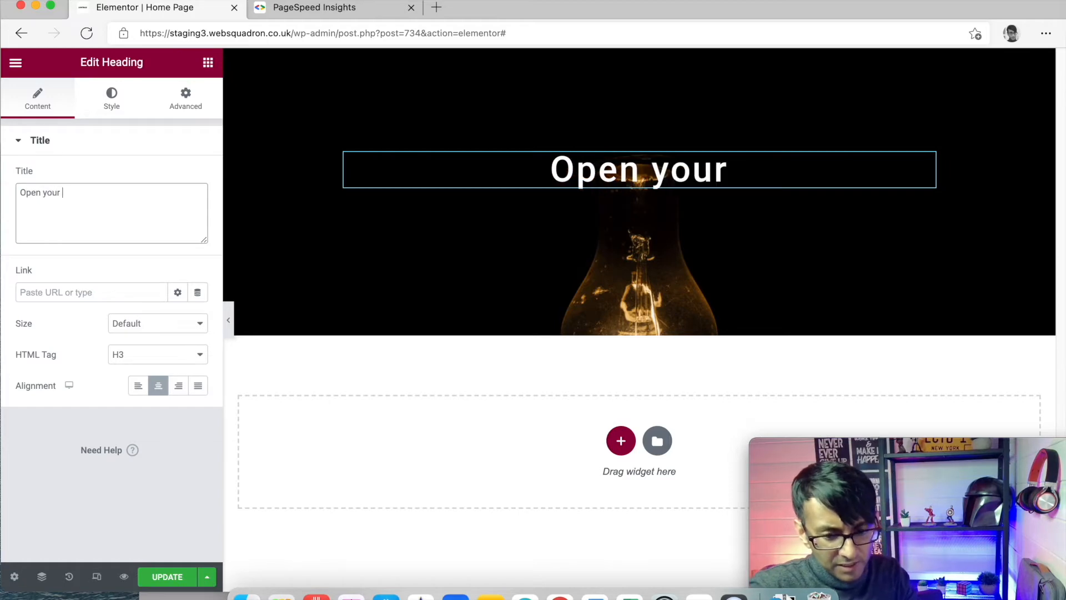
type("mind and")
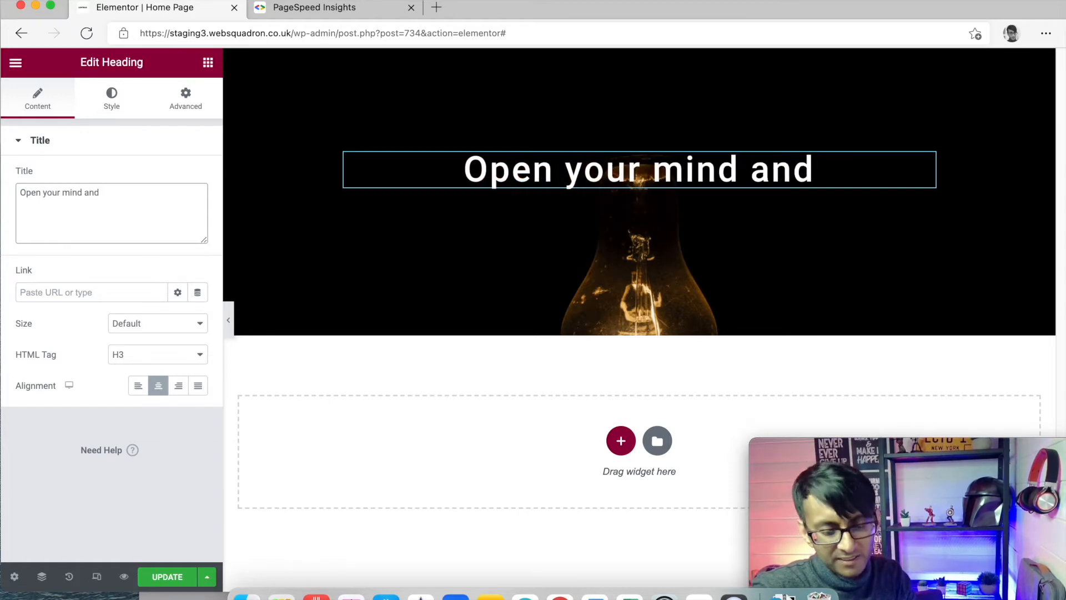
type(" play wth the")
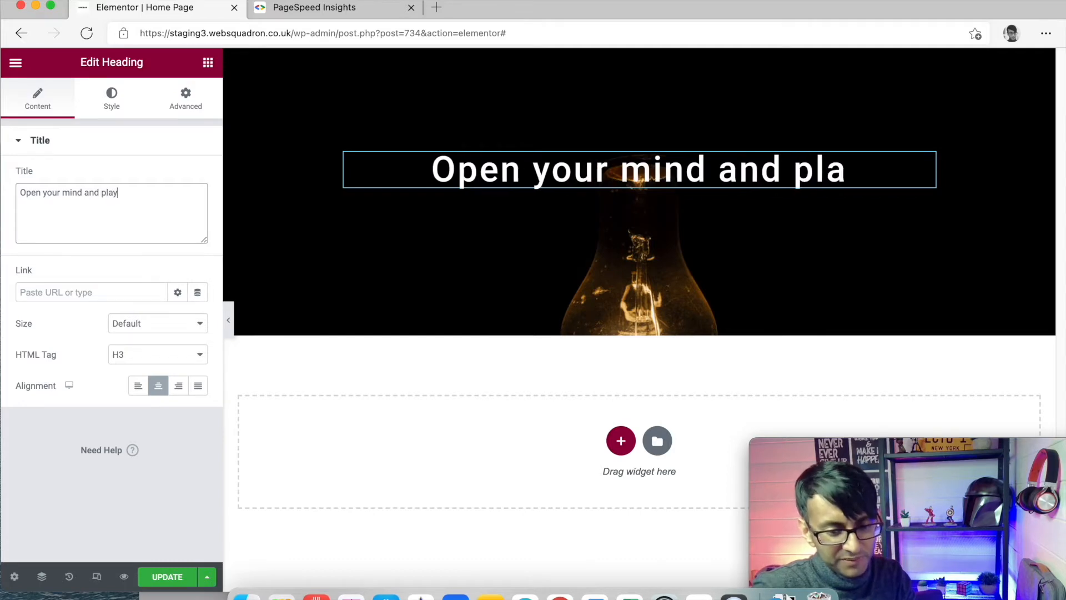
key("BackSpace")
key("BackSpace")
key("BackSpace")
key("BackSpace")
key("BackSpace")
key("BackSpace")
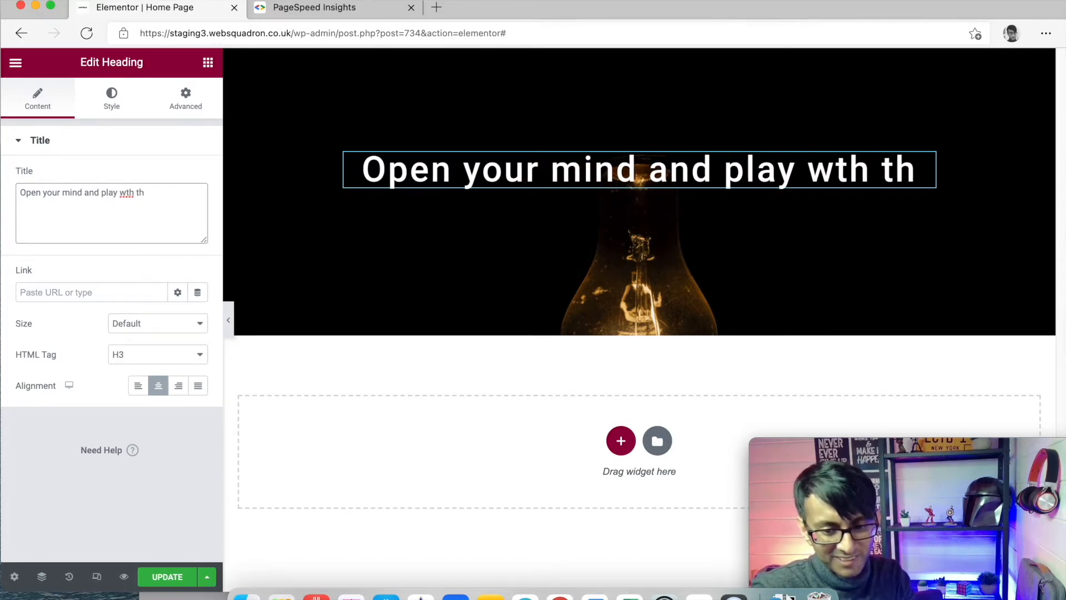
type("ith ")
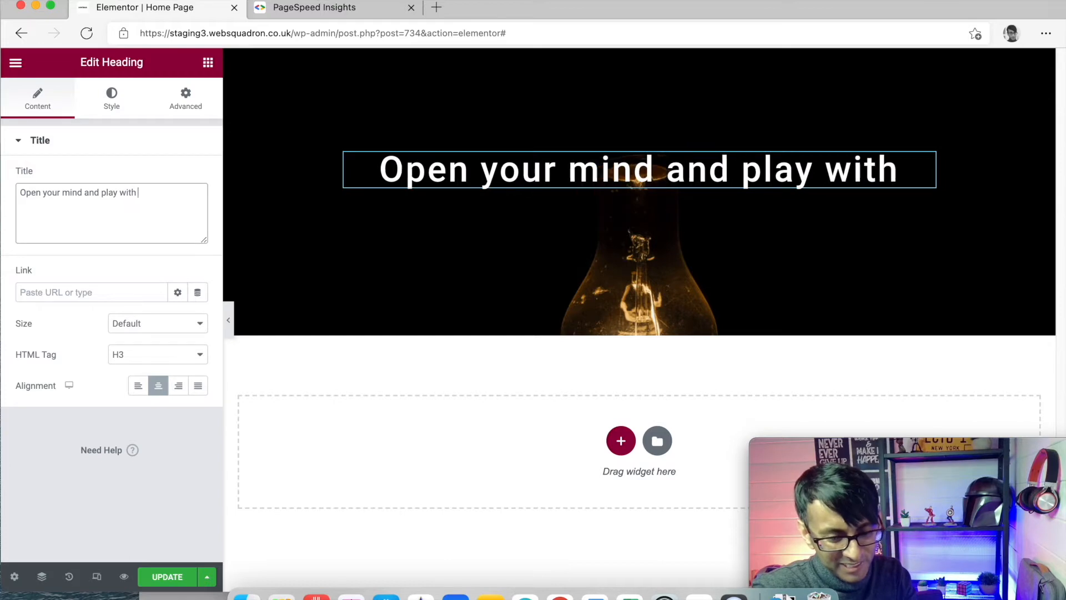
type("the  ")
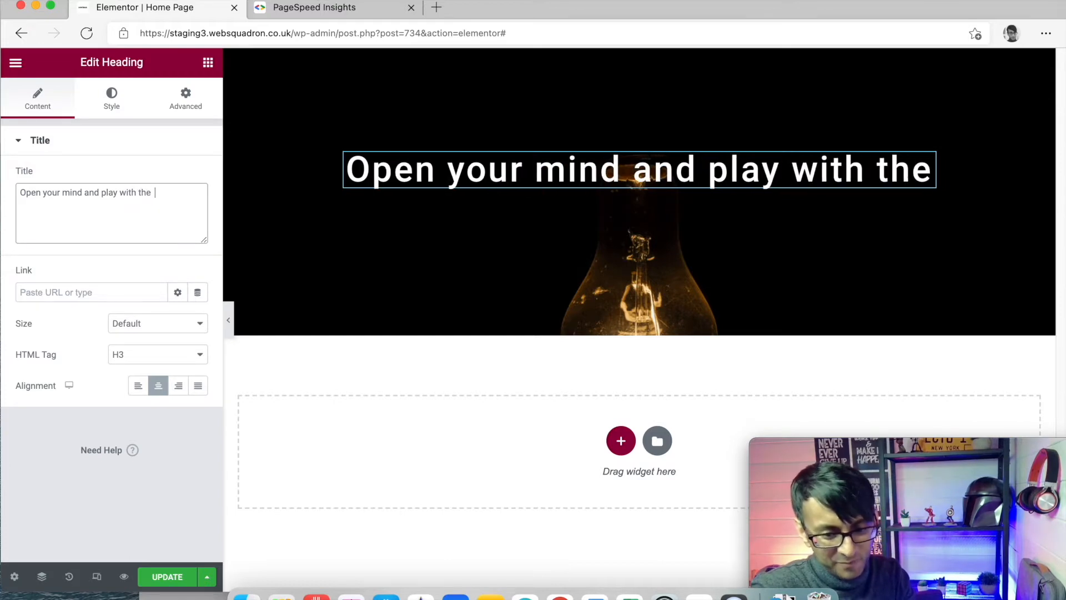
type("Elme")
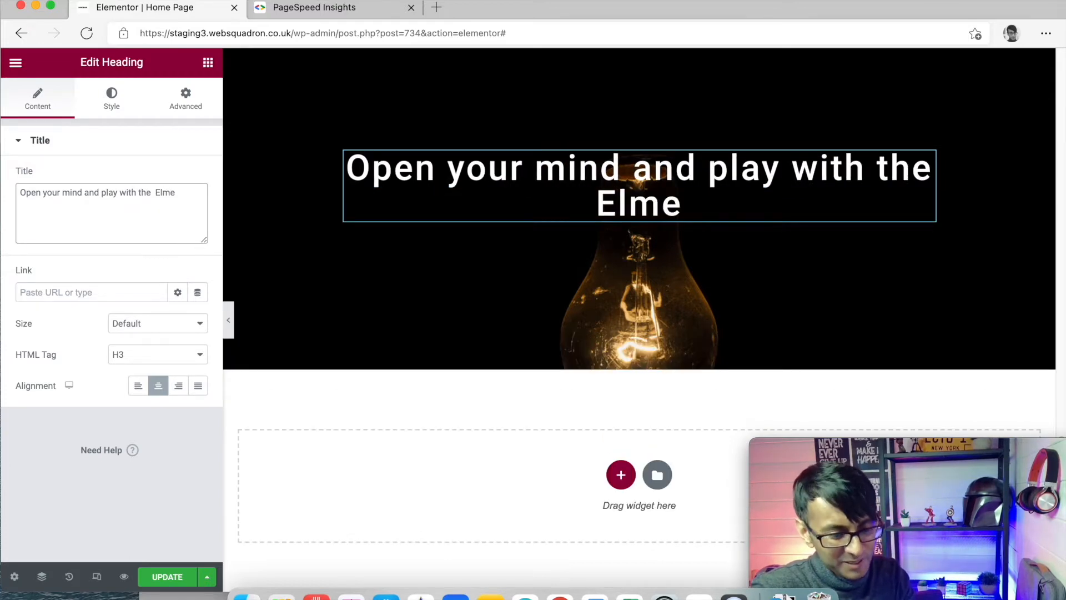
type("ents")
key("BackSpace")
key("BackSpace")
key("BackSpace")
key("BackSpace")
key("BackSpace")
key("BackSpace")
type("ements")
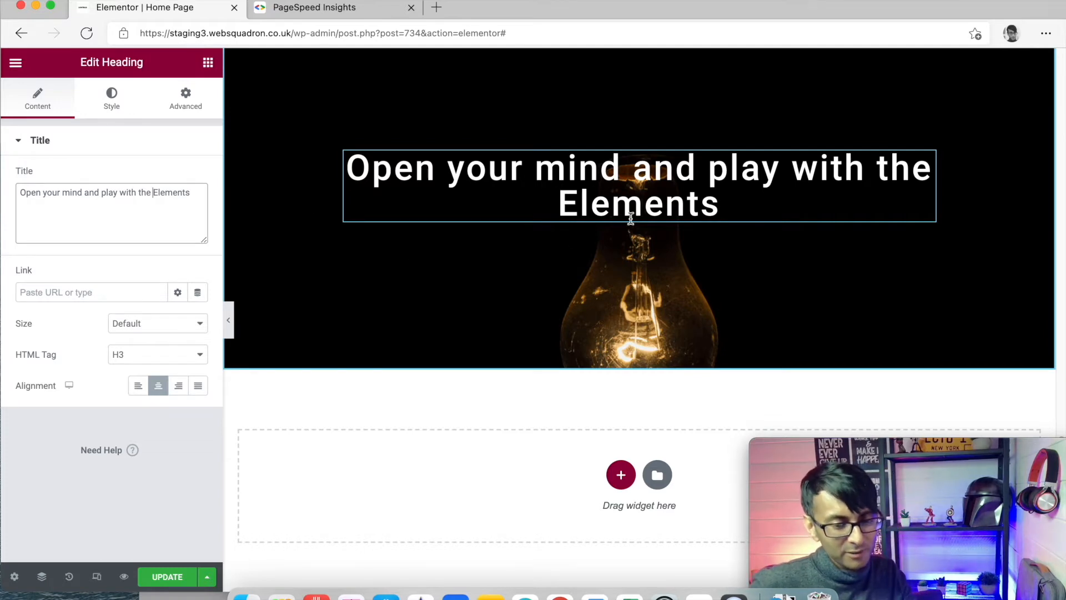
- Set the boxed content width of the new lightbulb section to 600
scroll(528, 183, "up", 3)
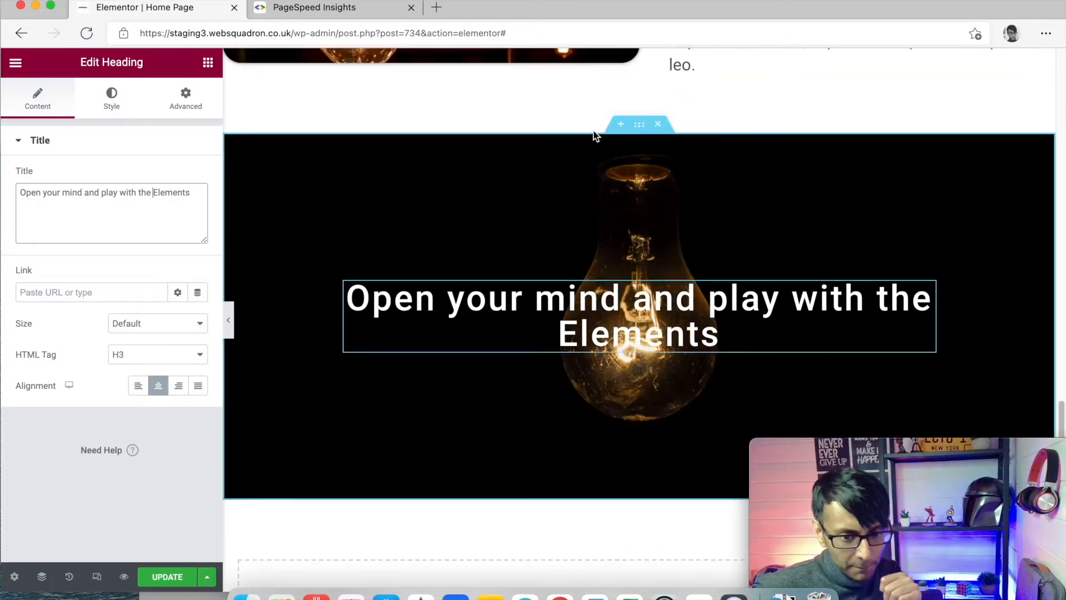
left_click(639, 151)
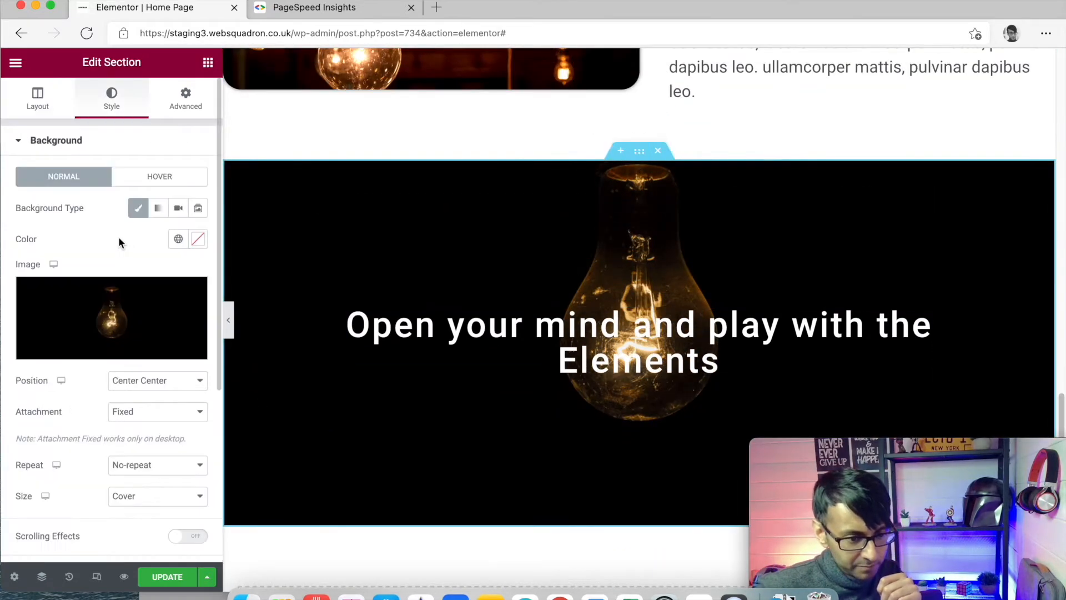
left_click(40, 105)
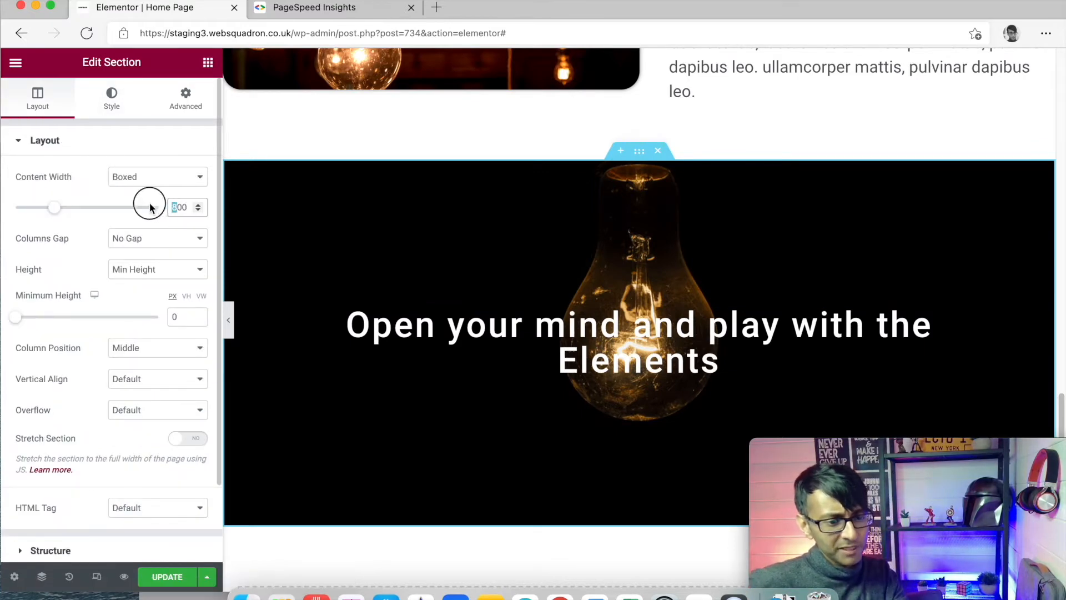
type("6")
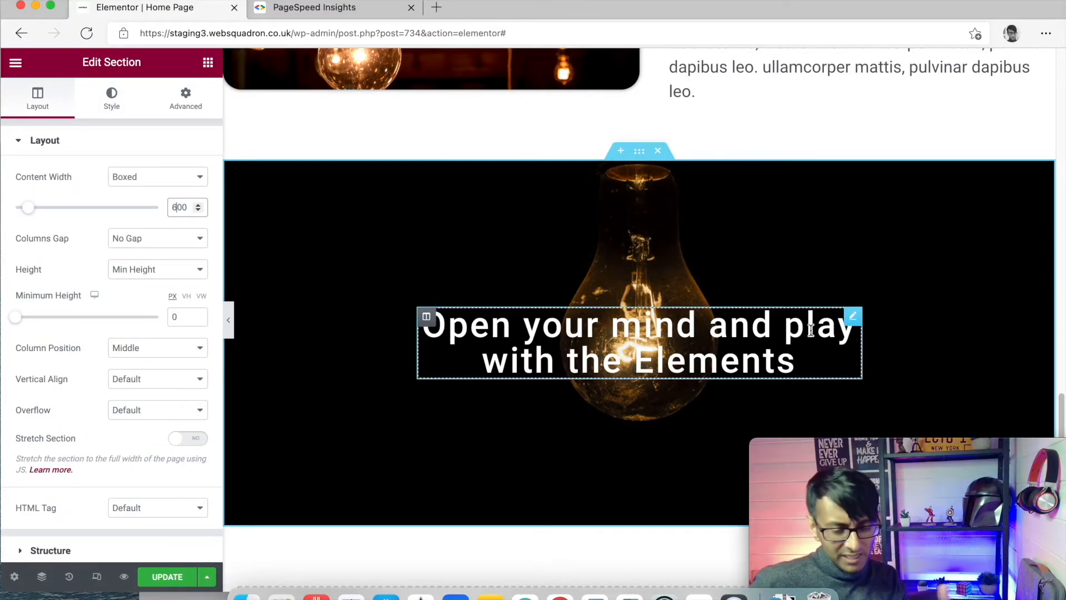
- Try weights 900, Bold and 800 in the new section heading's typography, and settle on 700
left_click(854, 317)
scroll(905, 342, "down", 3)
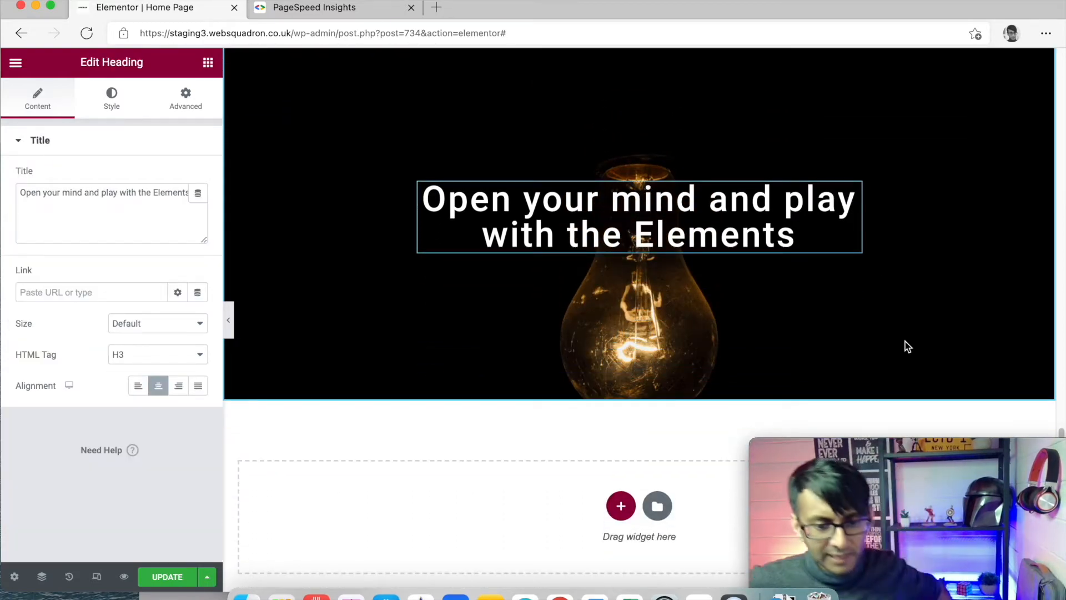
scroll(852, 260, "up", 10)
scroll(855, 267, "down", 7)
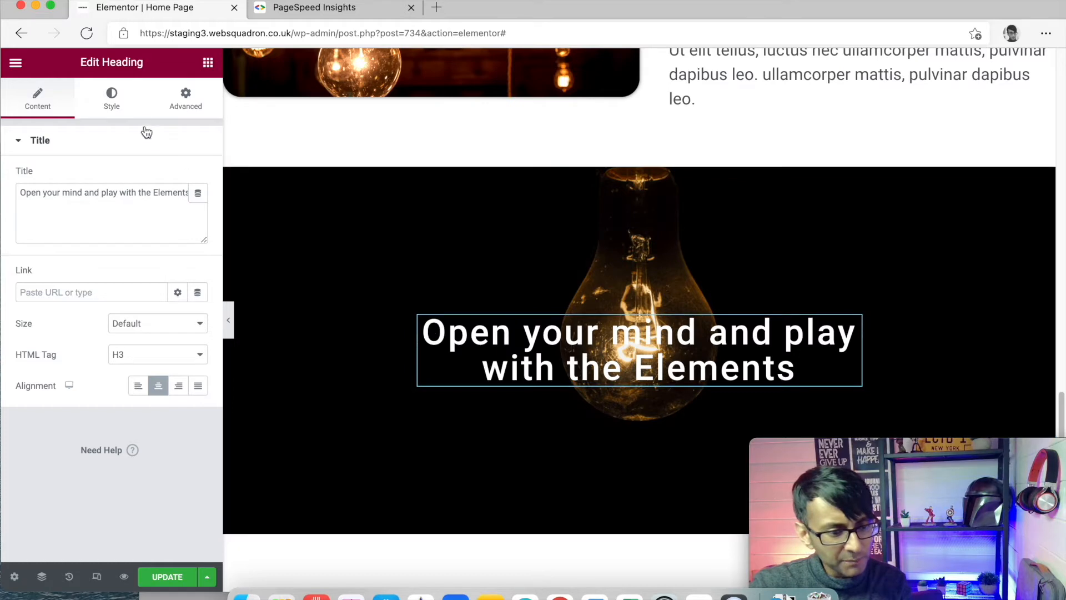
left_click(110, 96)
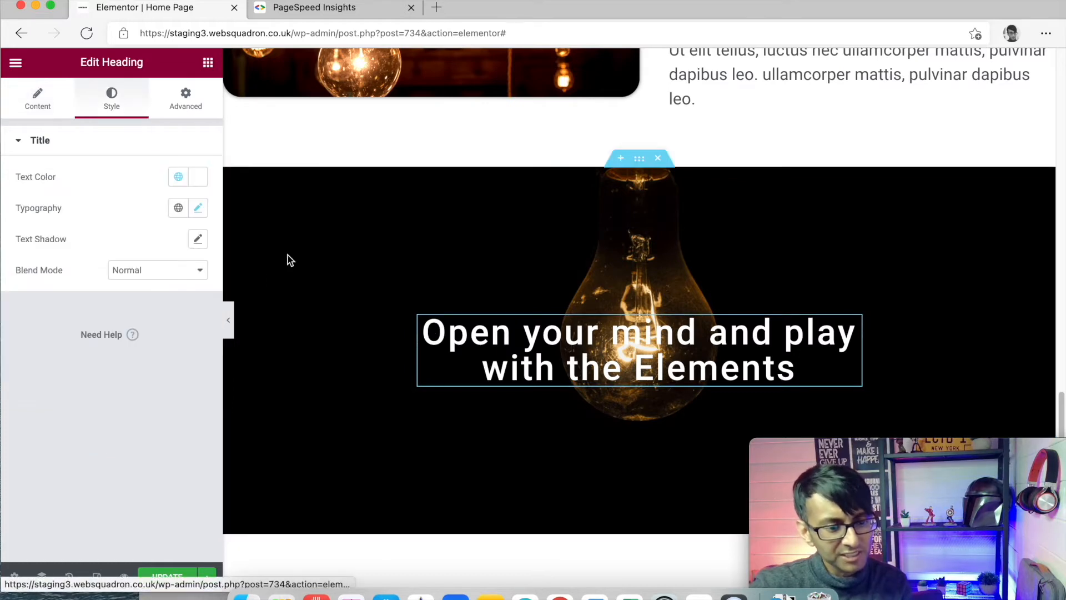
left_click(197, 211)
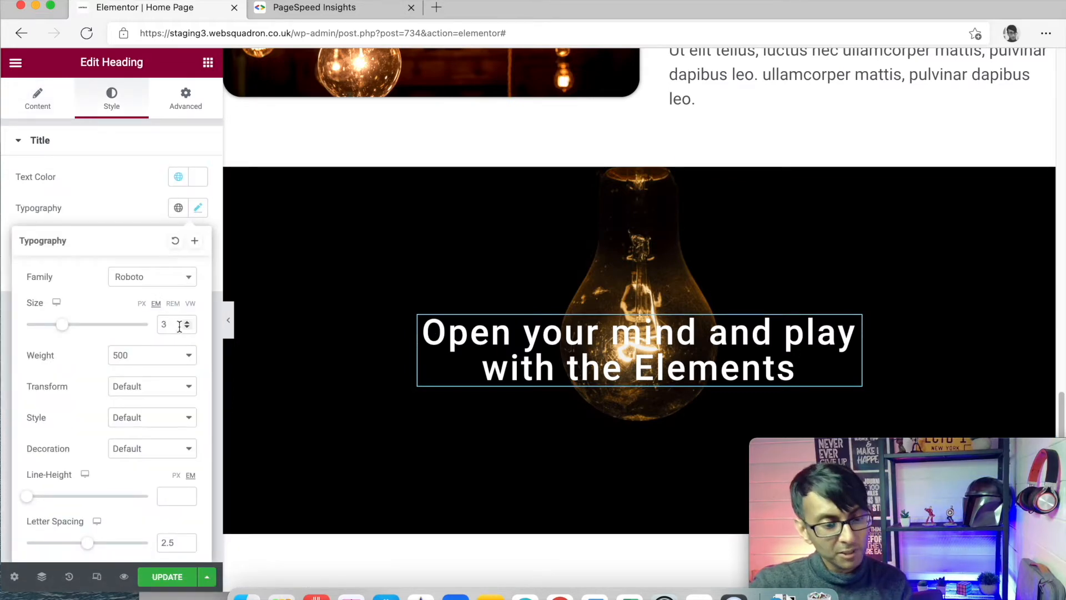
left_click(164, 354)
left_click(165, 466)
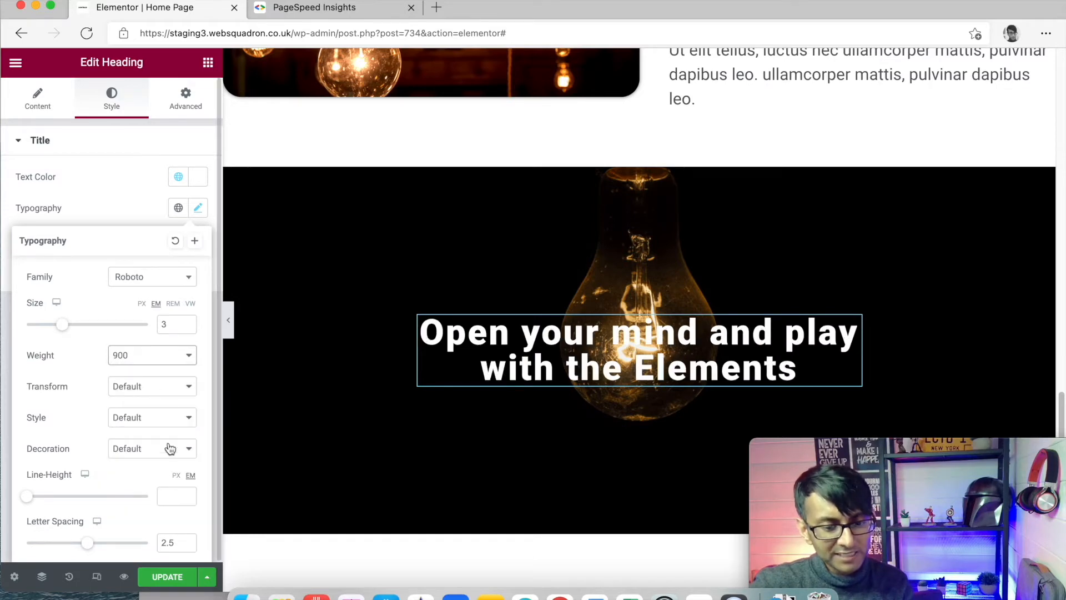
left_click(159, 355)
left_click(156, 499)
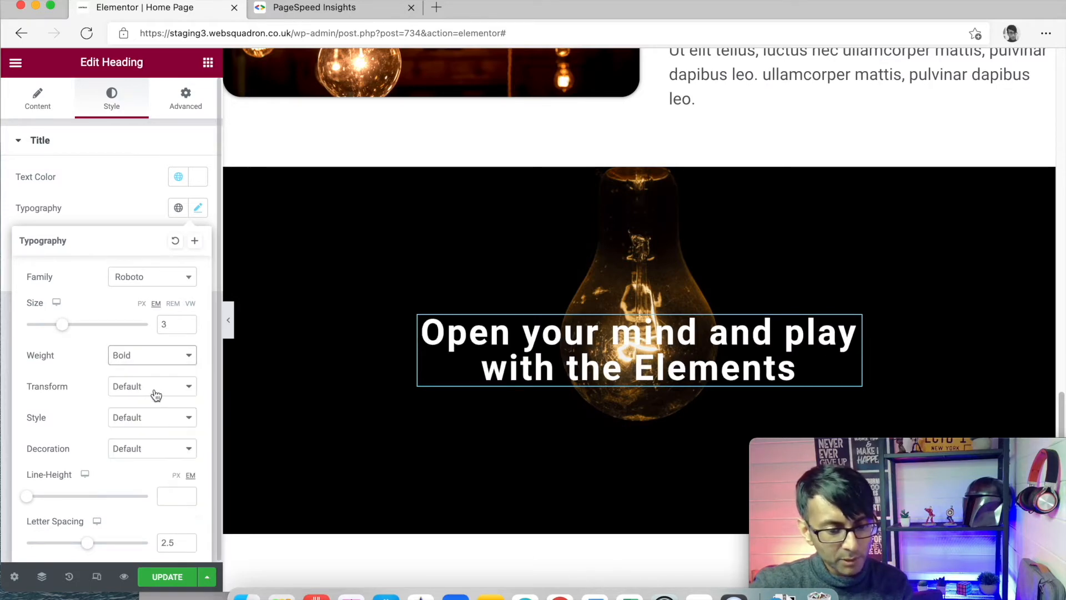
left_click(167, 356)
left_click(145, 453)
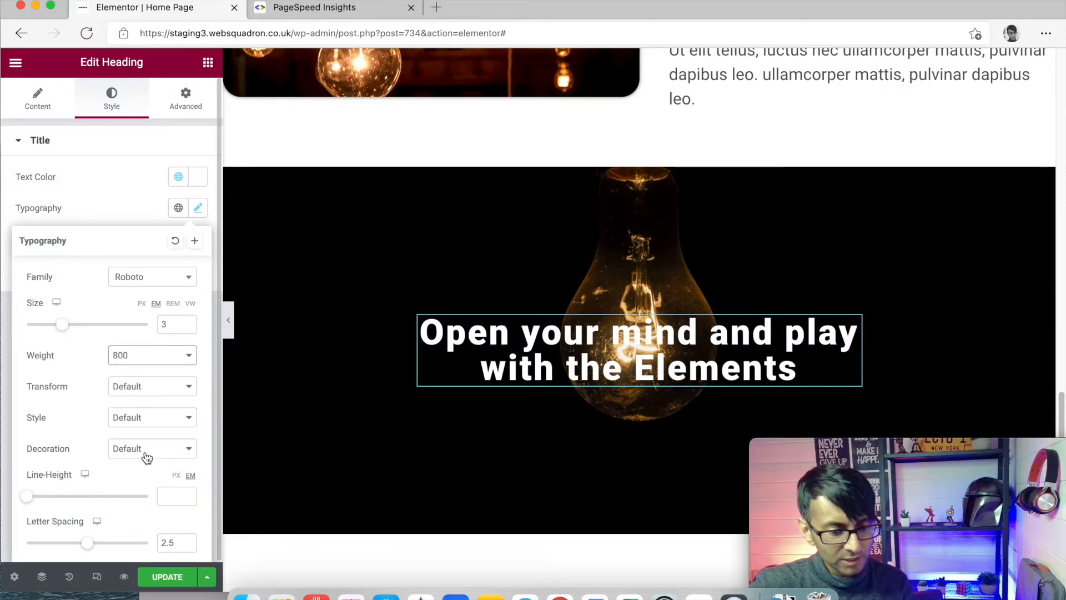
left_click(145, 353)
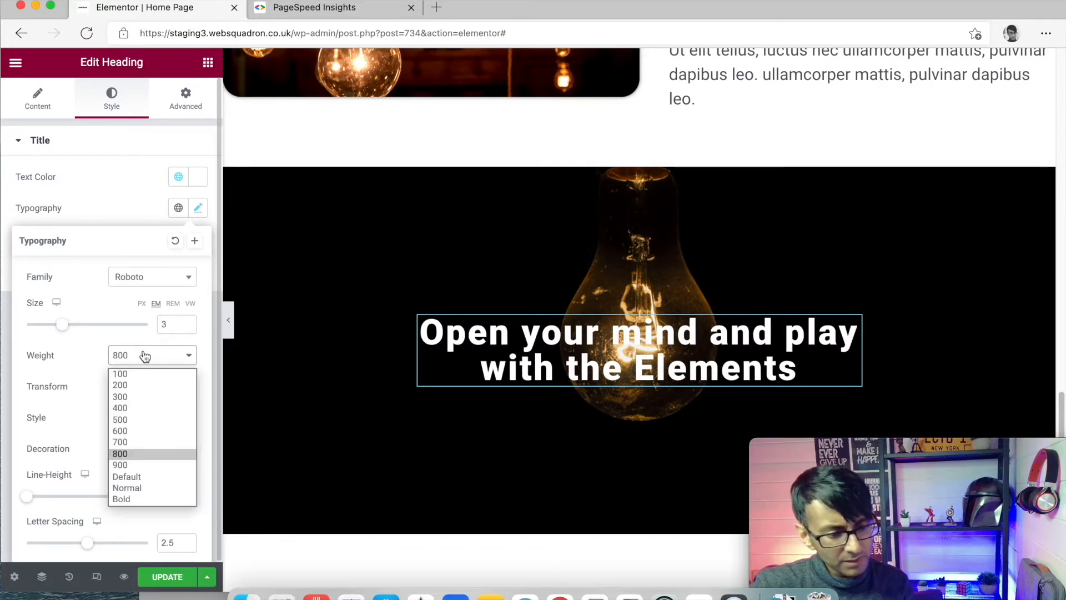
left_click(135, 443)
- Change the heading's font family to Montserrat
left_click(151, 281)
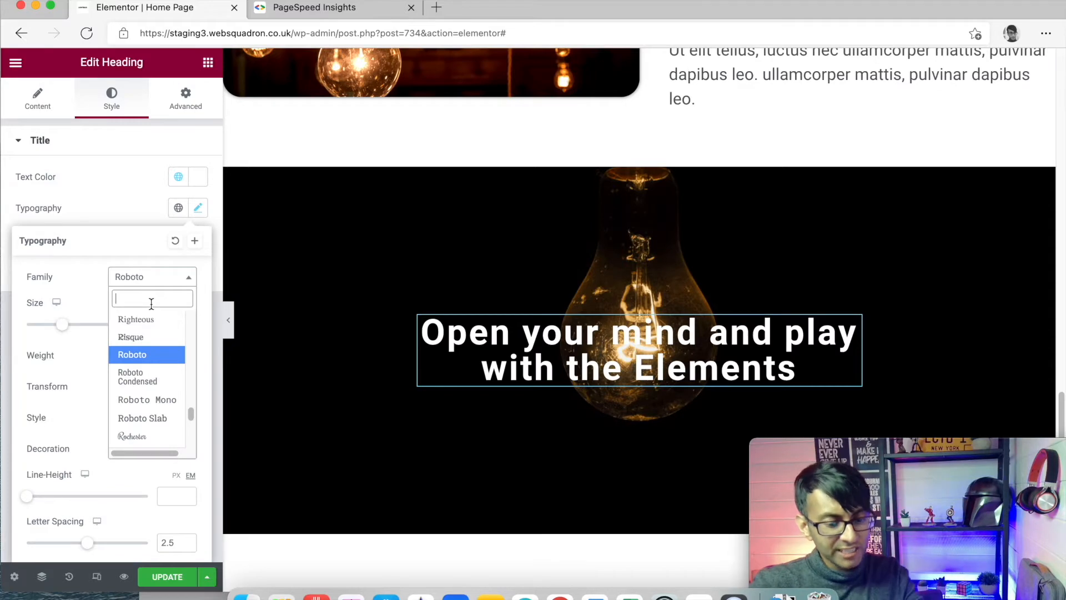
type("monst")
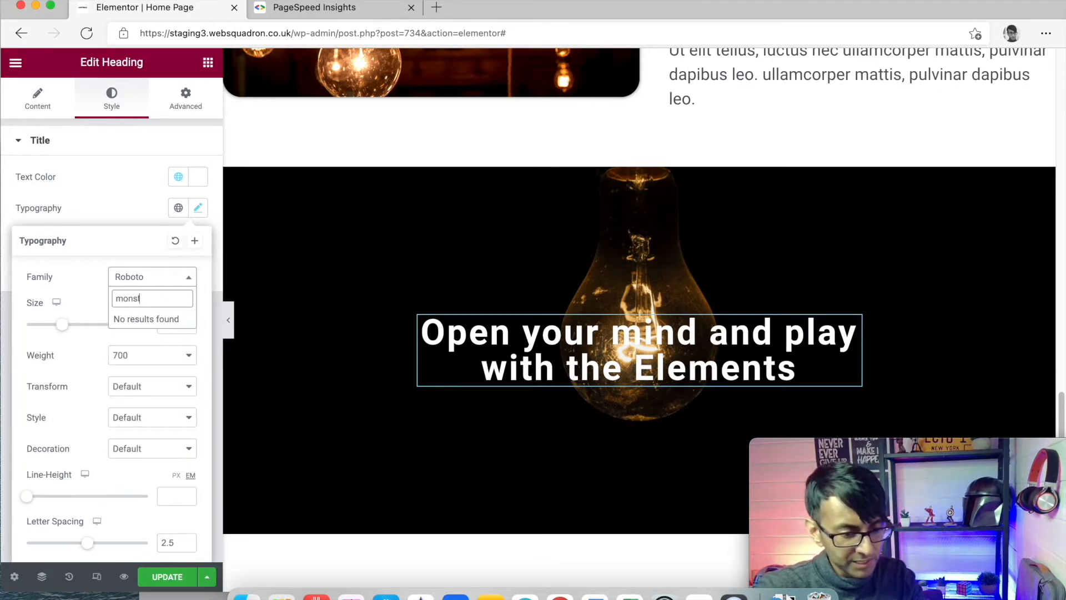
key("BackSpace")
key("BackSpace")
type("ts")
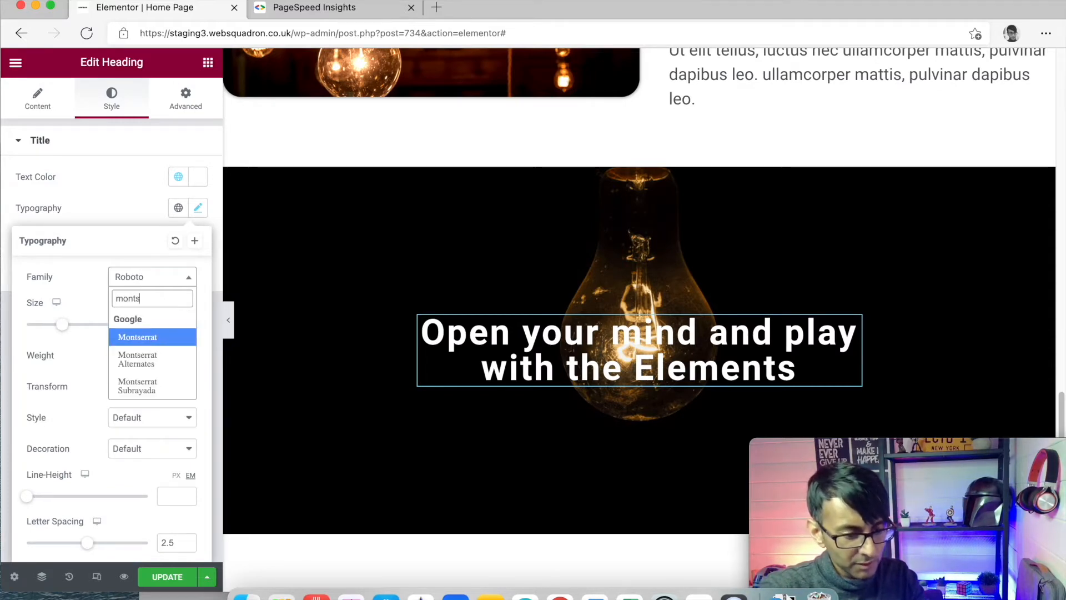
left_click(166, 338)
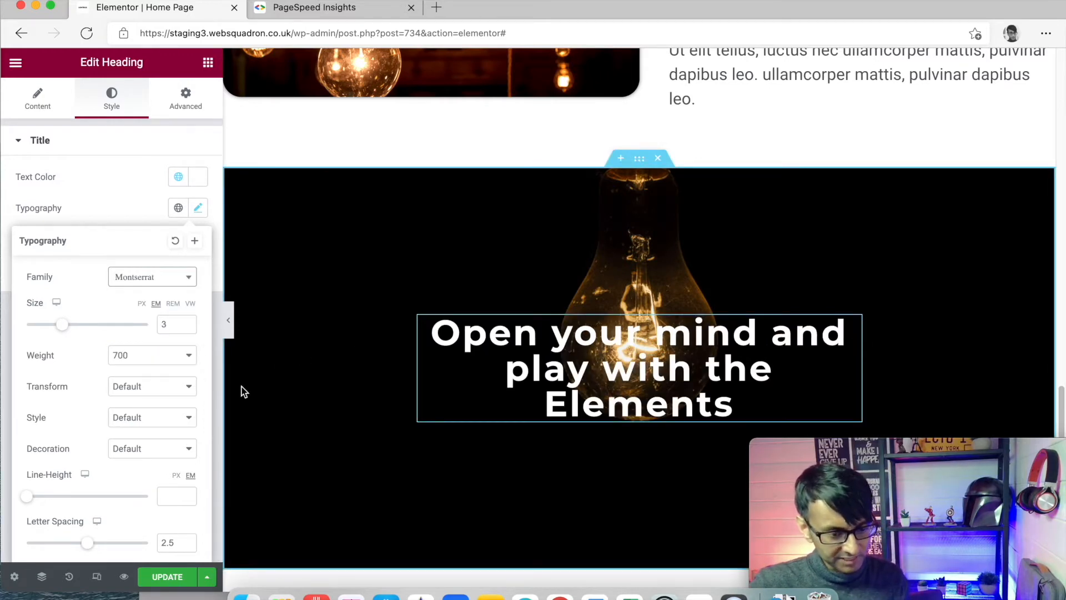
- Try weight 600 on the Montserrat heading and restore 700
left_click(164, 363)
left_click(149, 428)
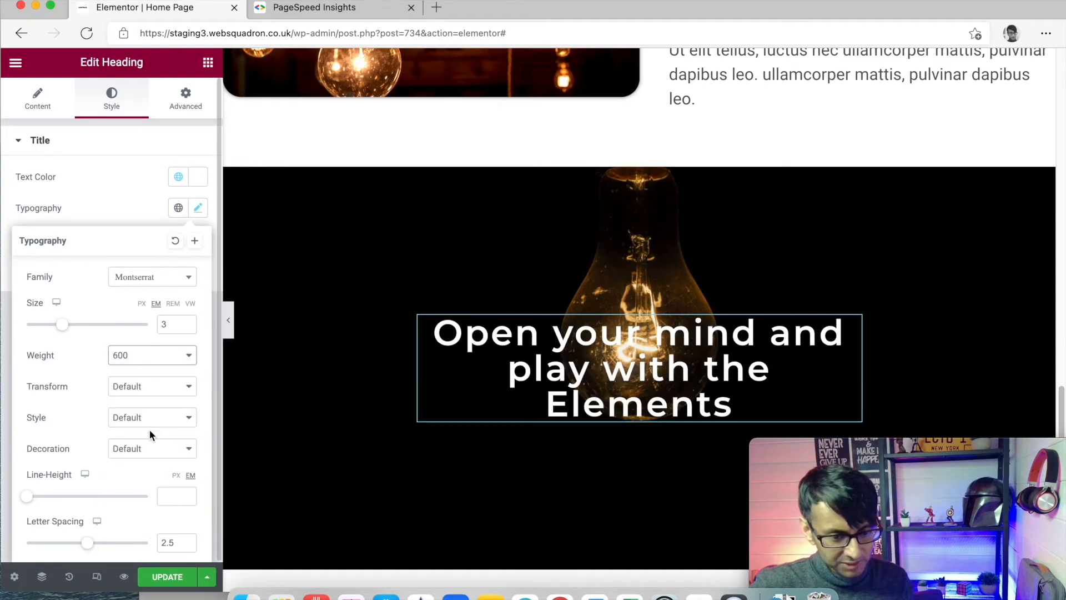
left_click(165, 355)
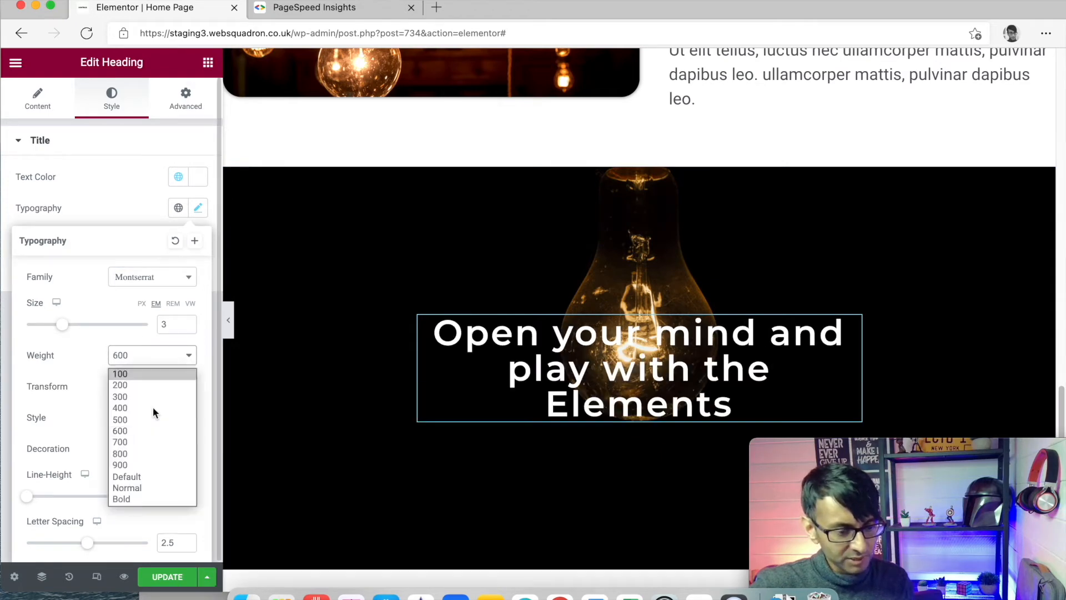
left_click(158, 443)
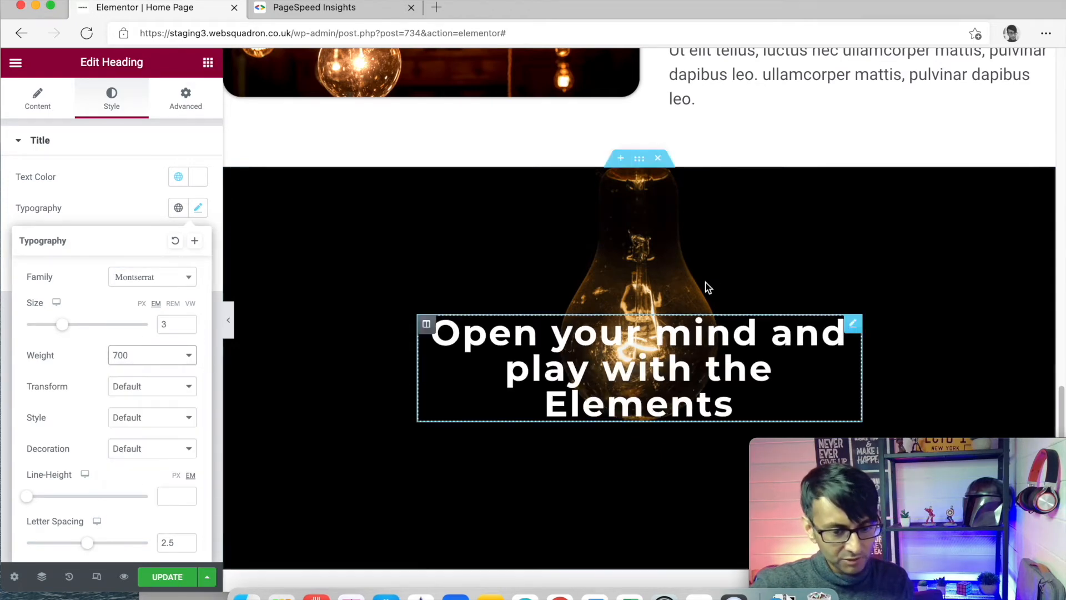
- Widen the lightbulb section's boxed content width to 700
left_click(639, 159)
left_click_drag(178, 206, 157, 208)
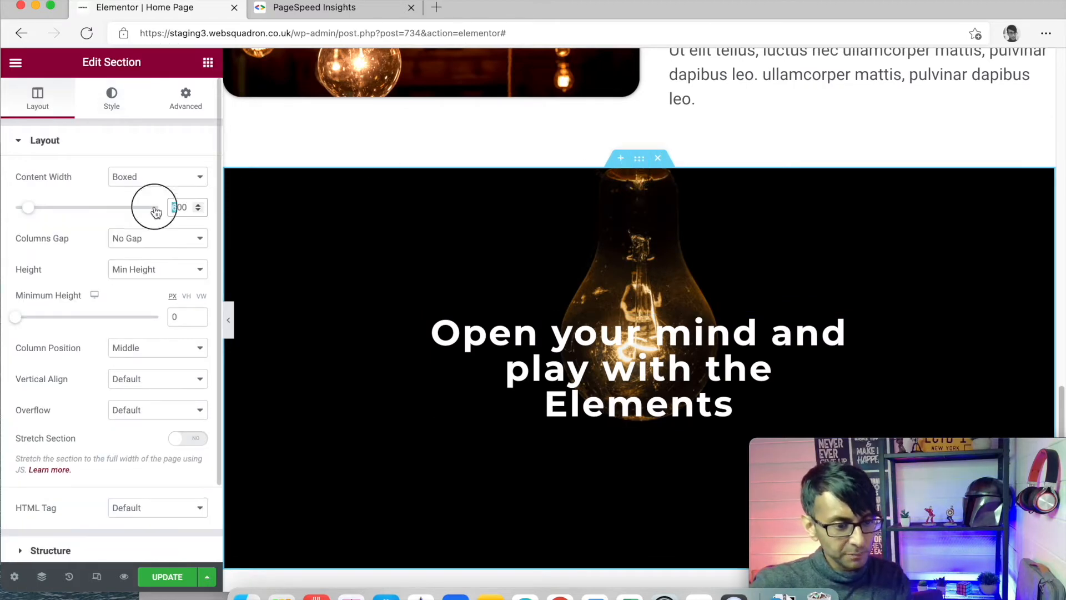
type("7")
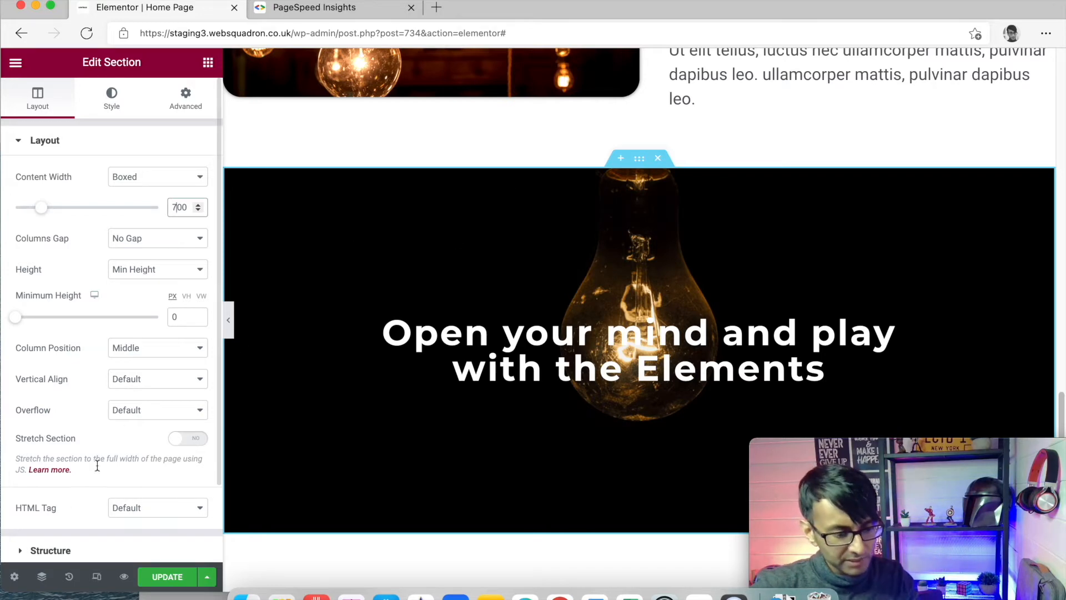
scroll(473, 422, "down", 1)
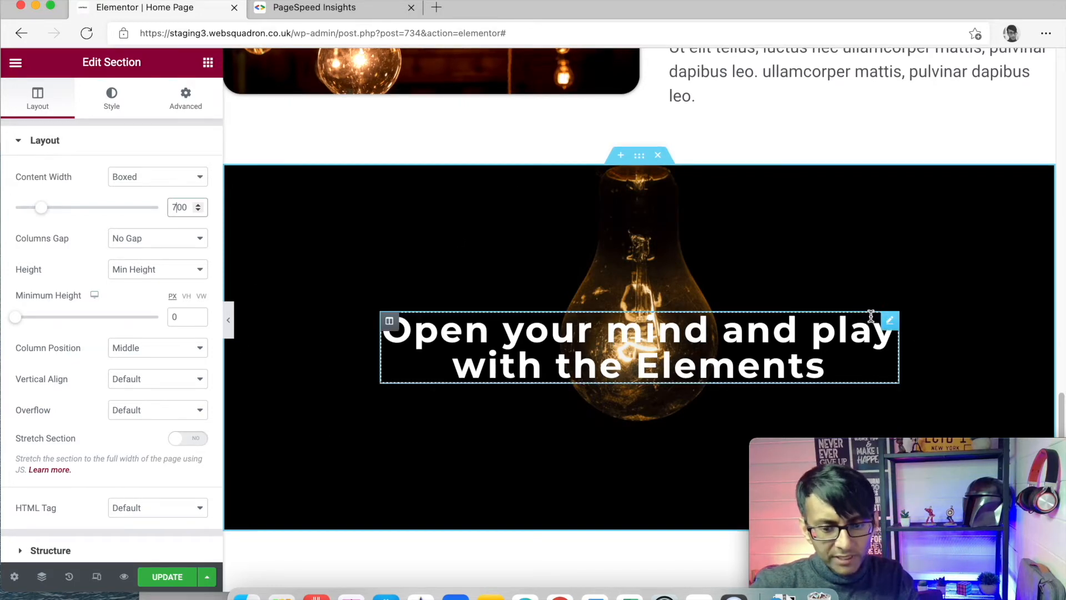
- Try the Multiply and Screen blend modes on the lightbulb section's heading
left_click(887, 327)
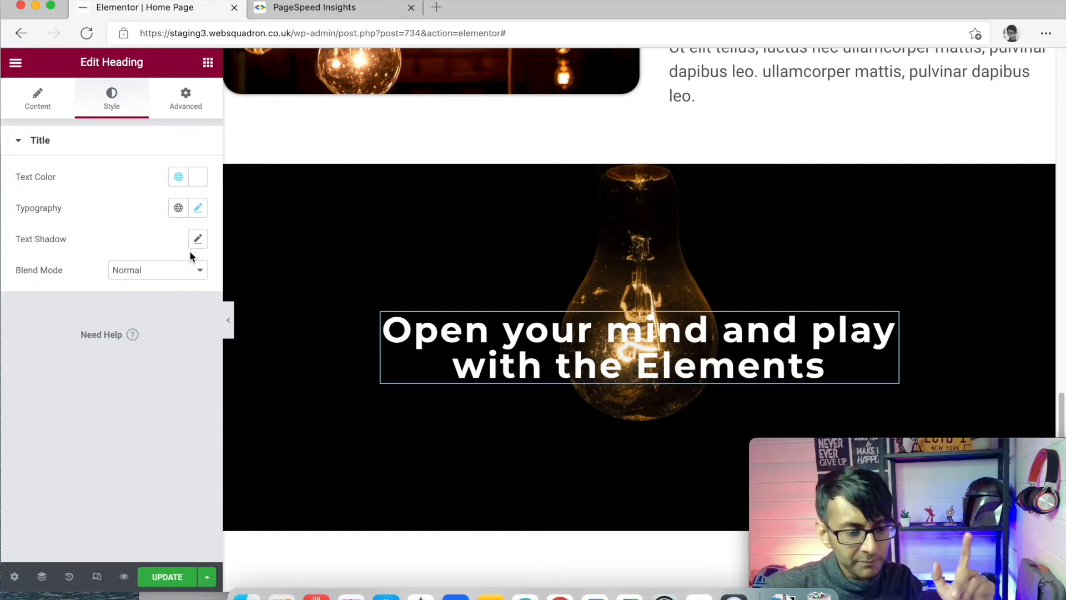
left_click(191, 272)
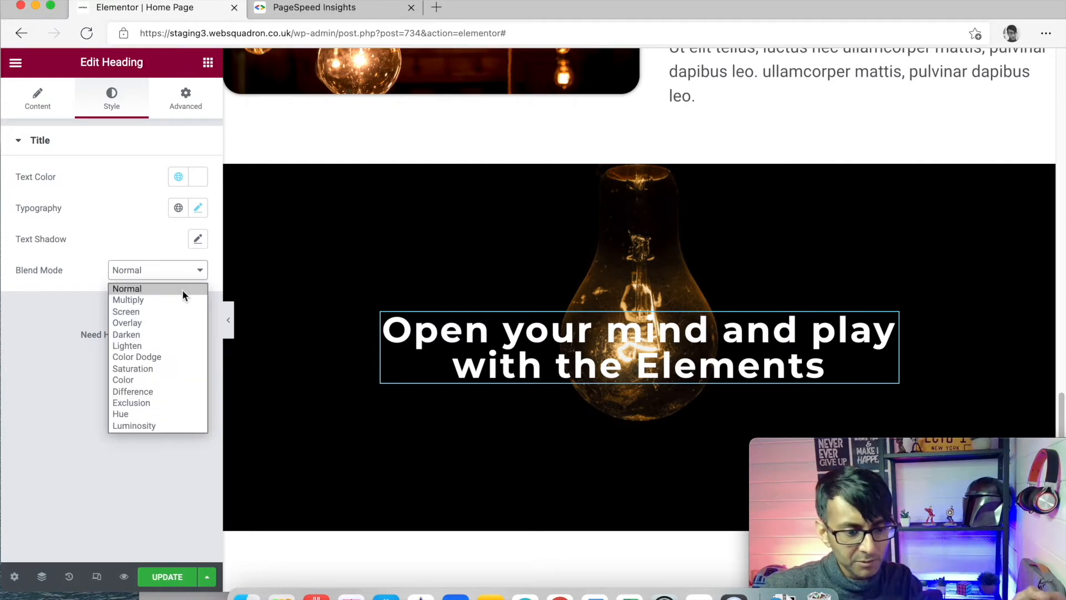
left_click(181, 298)
left_click(185, 277)
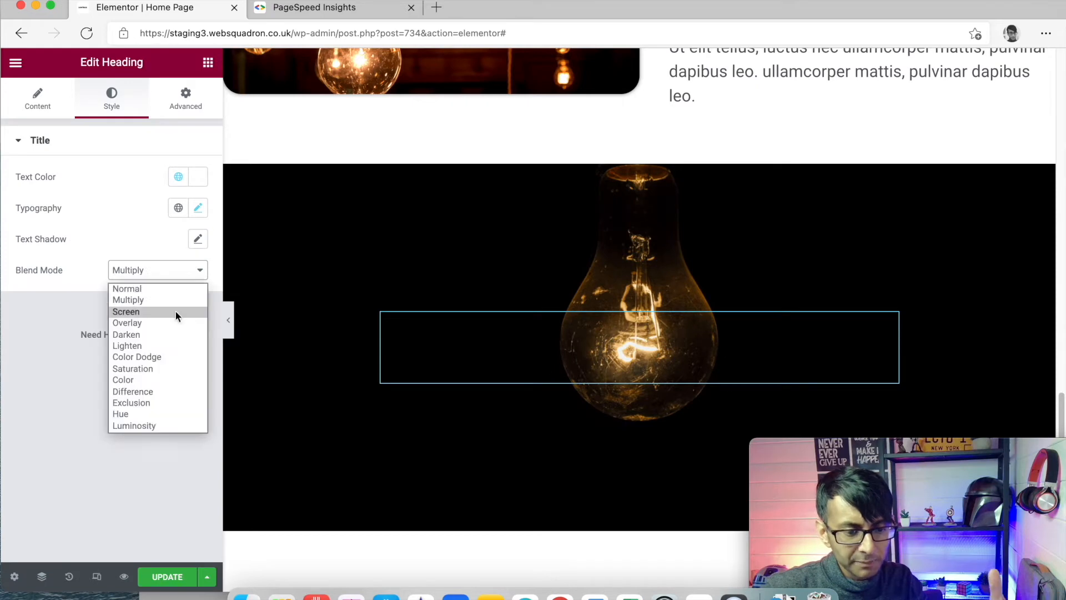
left_click(178, 312)
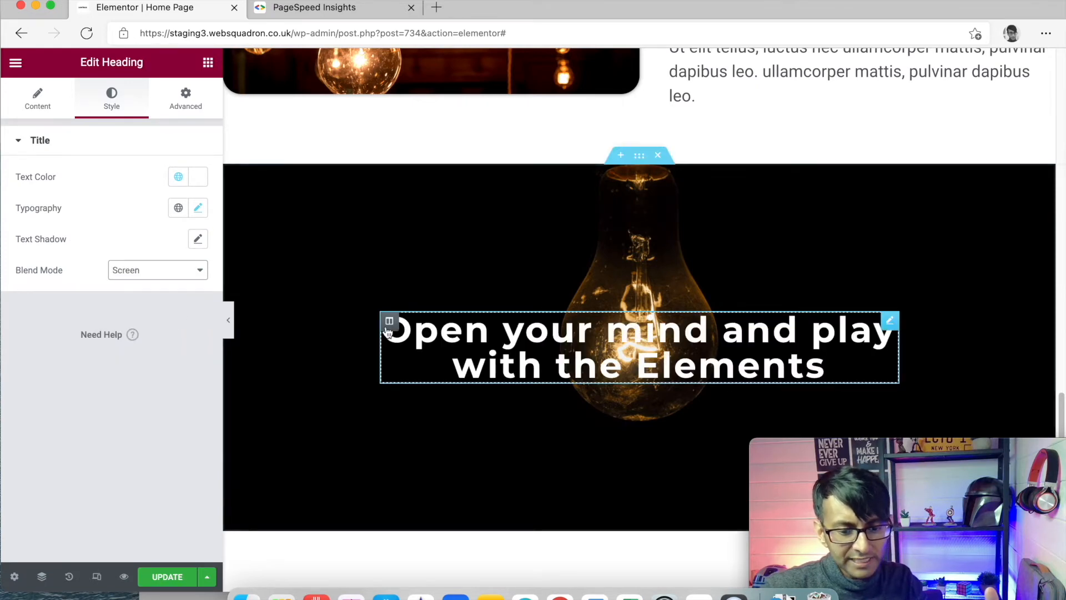
scroll(666, 375, "down", 3)
scroll(666, 377, "up", 2)
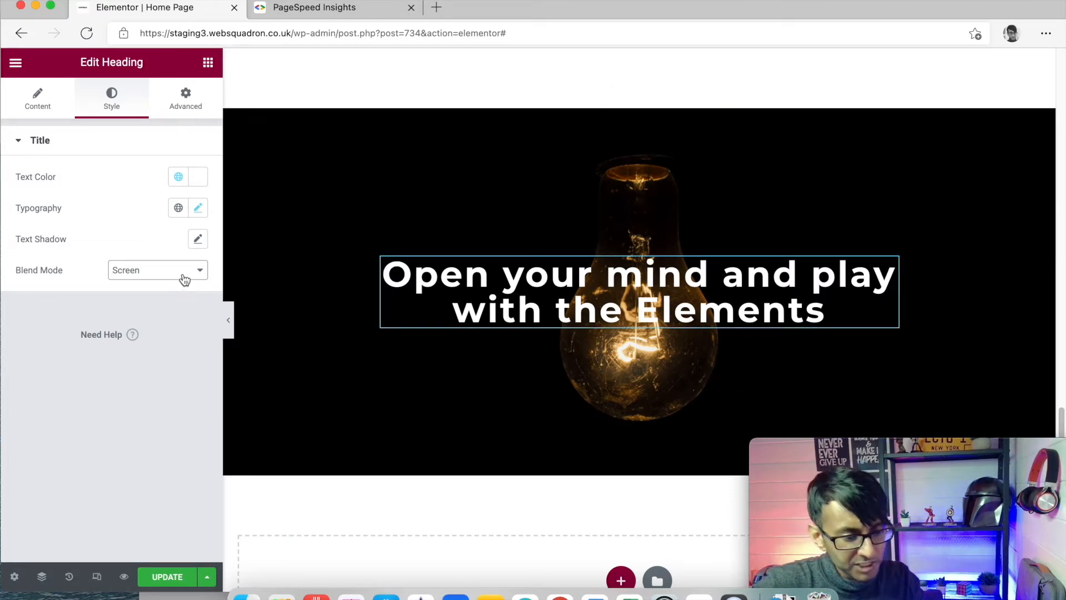
- Try the Overlay blend mode on the heading over the lightbulb and restore Normal
left_click(192, 273)
left_click(166, 322)
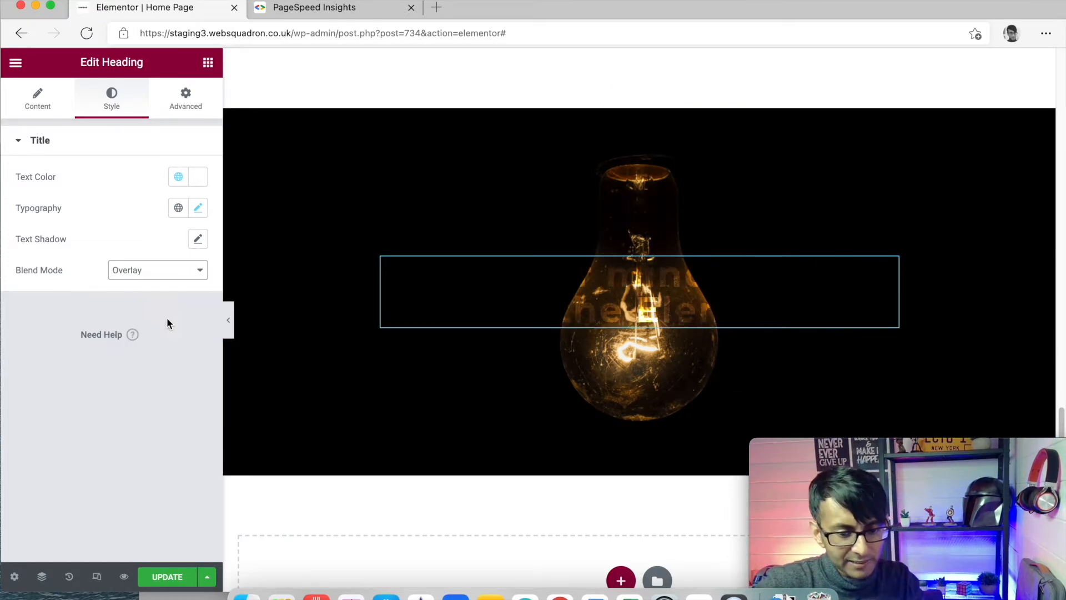
scroll(883, 334, "down", 1)
scroll(883, 334, "up", 5)
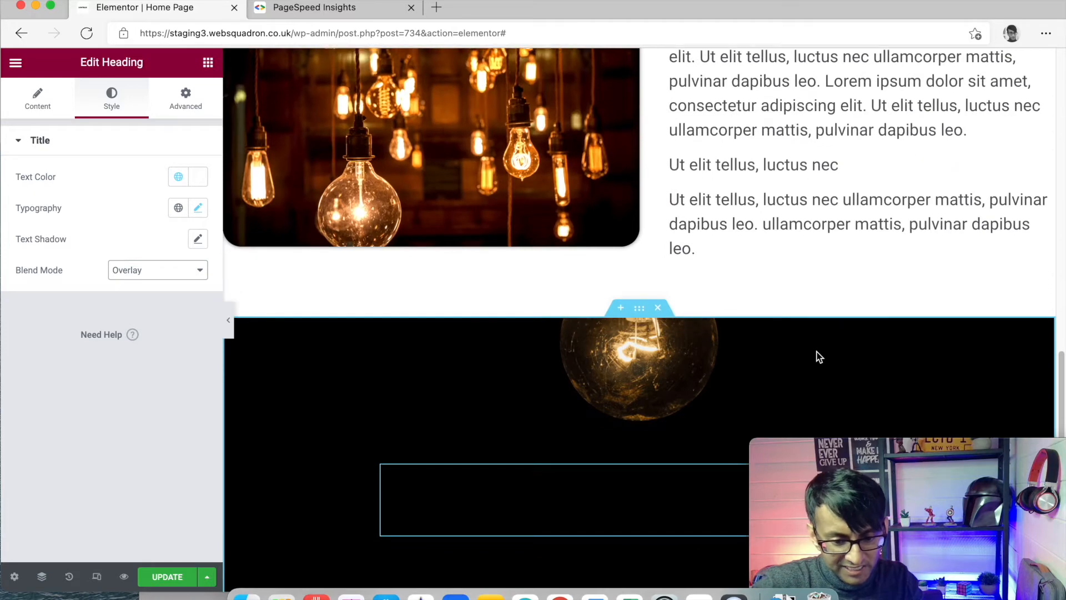
scroll(817, 354, "down", 5)
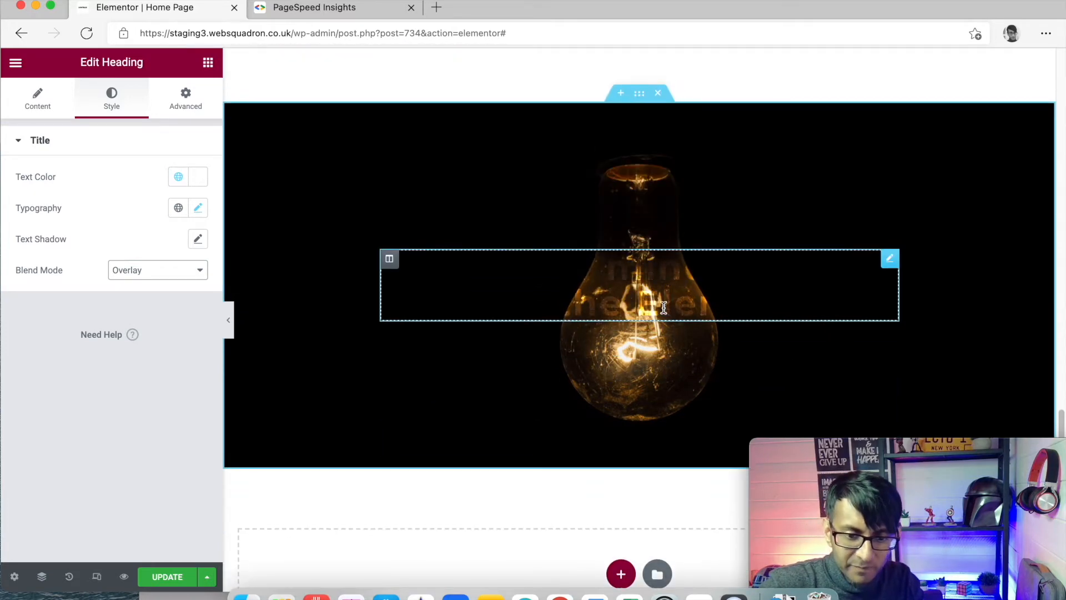
scroll(665, 311, "up", 2)
scroll(668, 327, "up", 1)
scroll(688, 341, "down", 1)
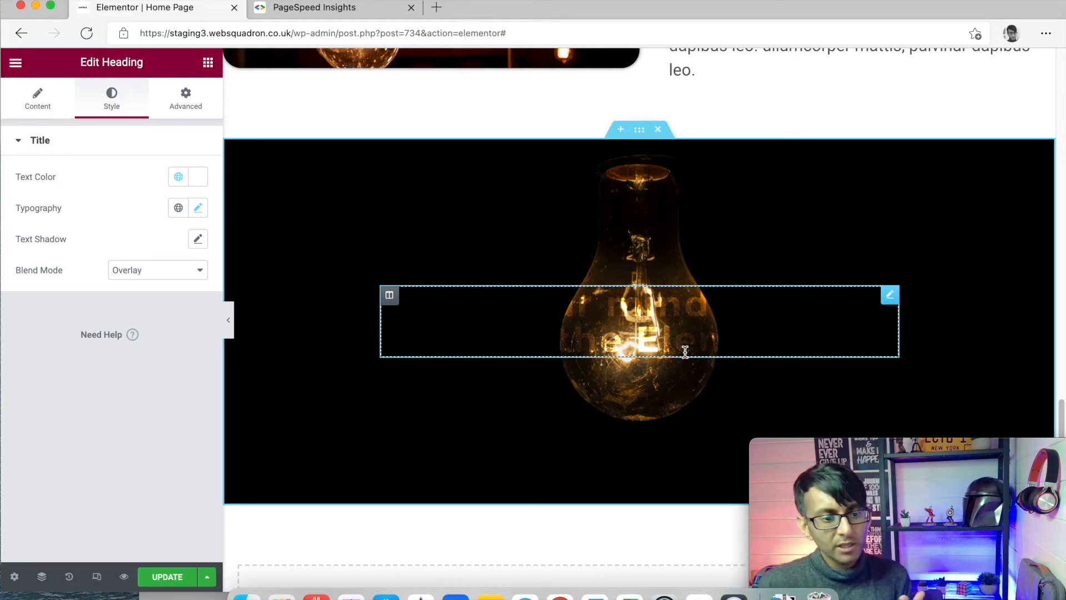
left_click(143, 278)
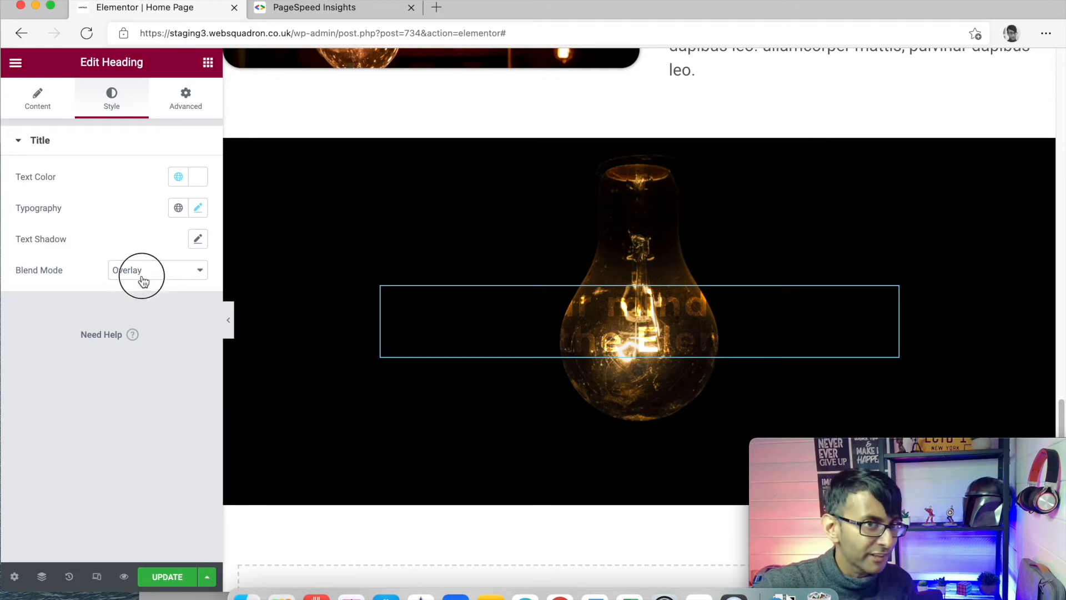
left_click(151, 289)
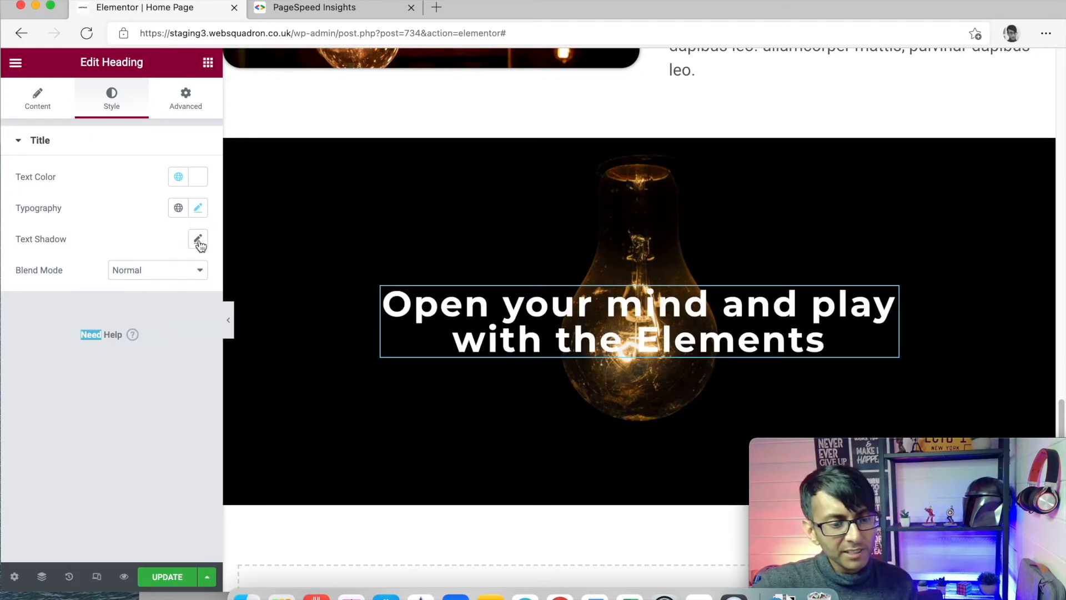
- Try a black text shadow on the lightbulb section's heading
scroll(444, 308, "down", 1)
scroll(439, 306, "up", 1)
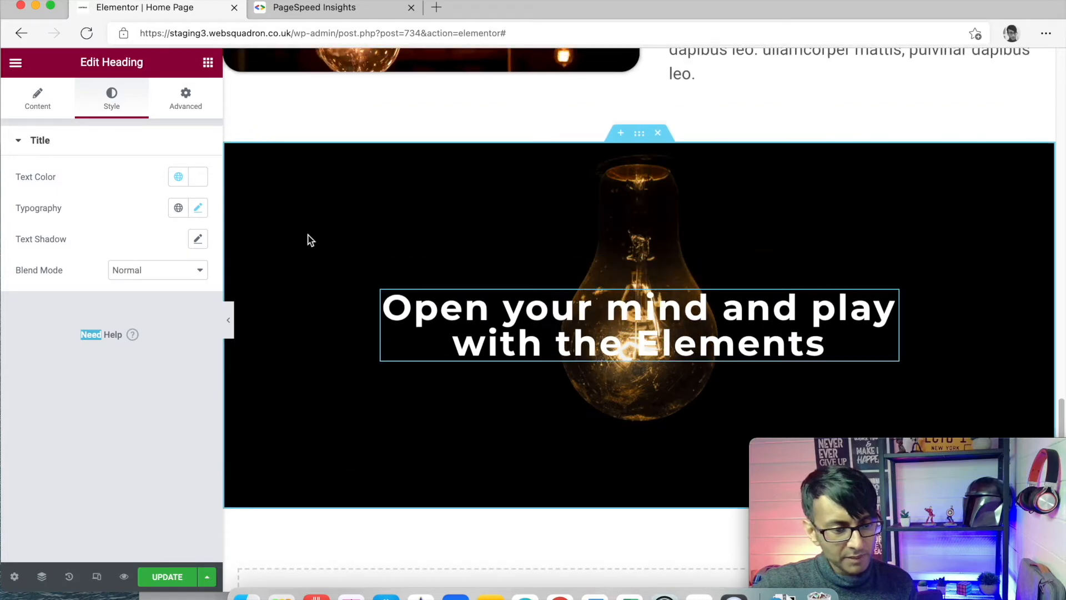
left_click(198, 240)
left_click(183, 286)
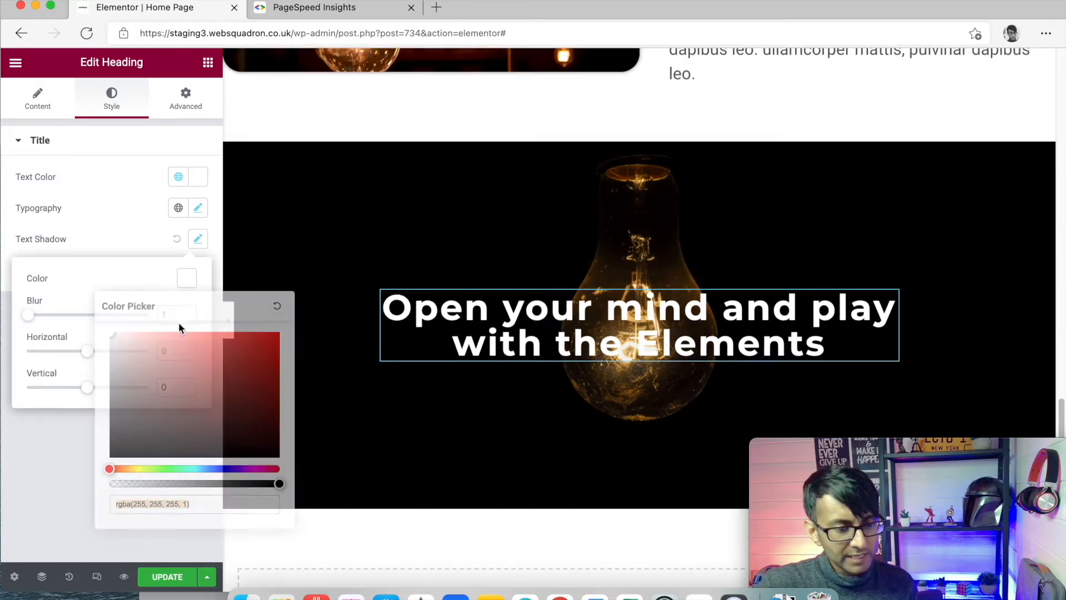
left_click_drag(126, 352, 120, 462)
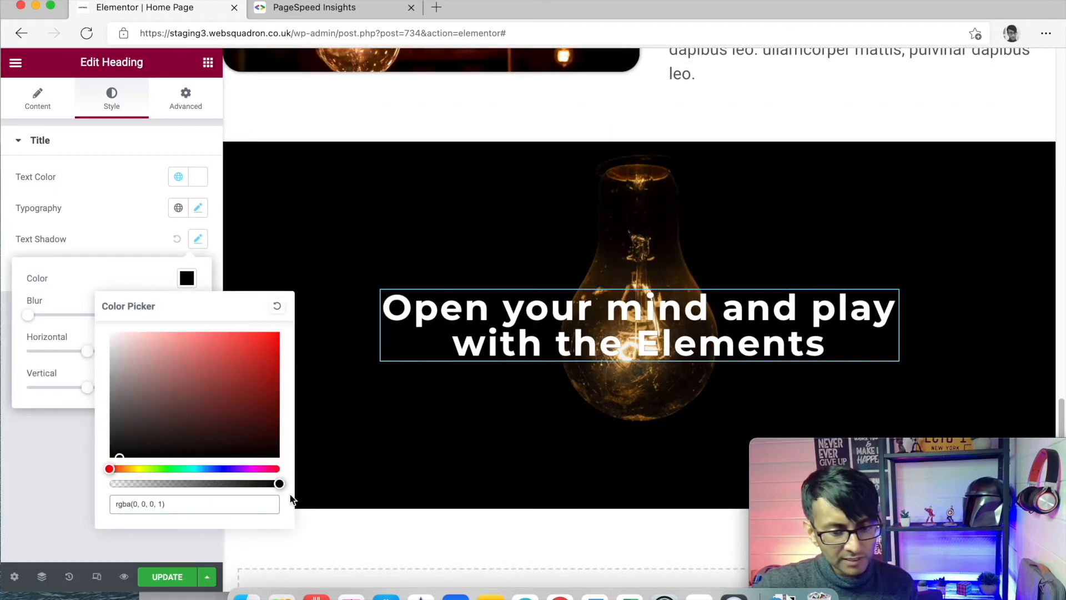
left_click(63, 417)
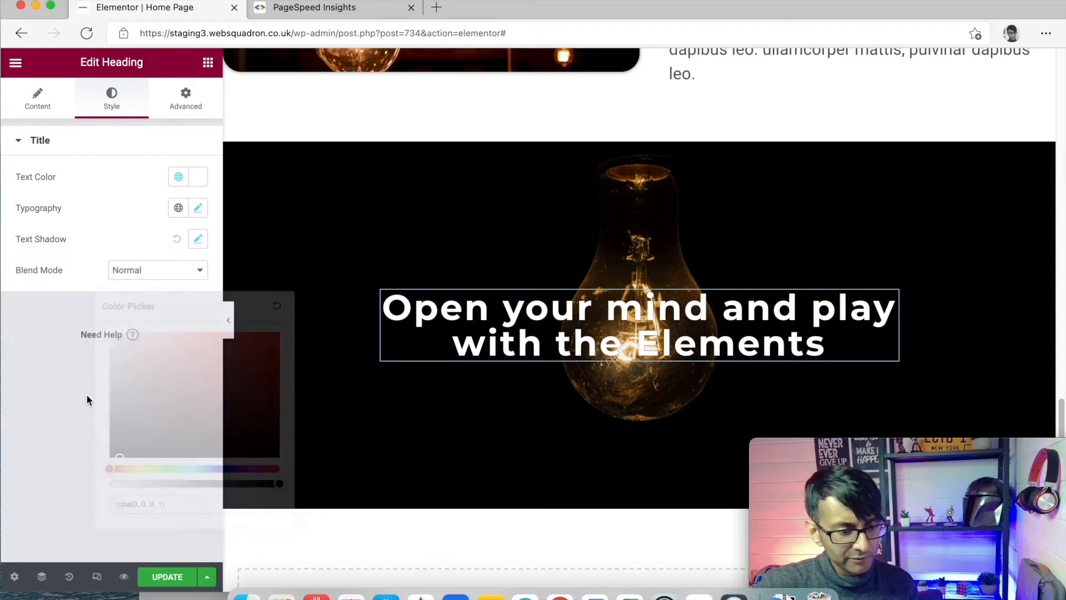
- Try a blur of 2 and a vertical offset of 2 for the heading's text shadow, and reset the shadow
left_click(143, 272)
left_click(133, 248)
left_click(198, 239)
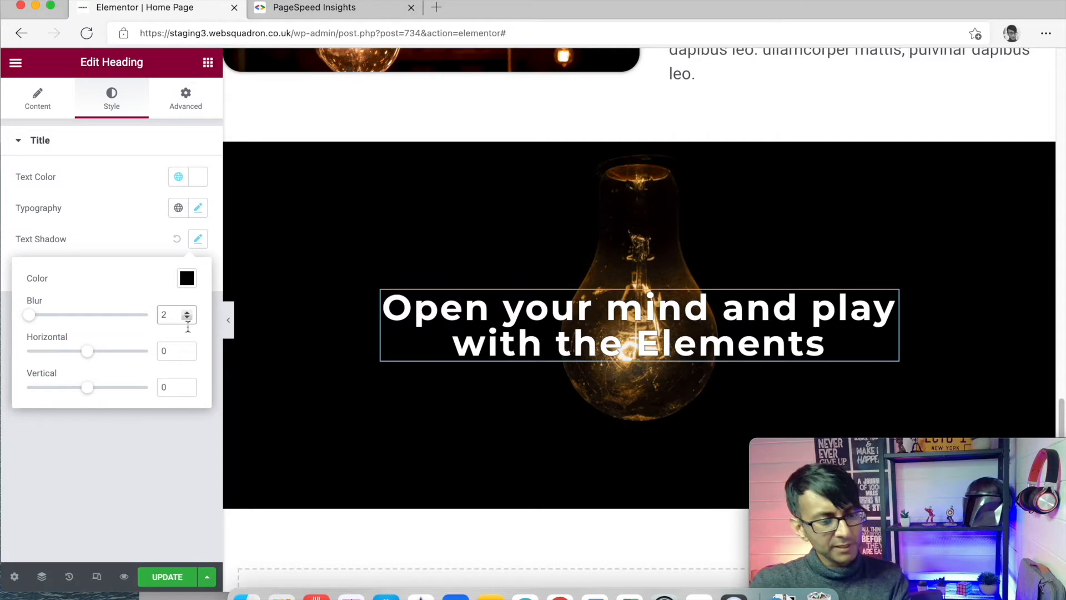
left_click(187, 386)
left_click(188, 385)
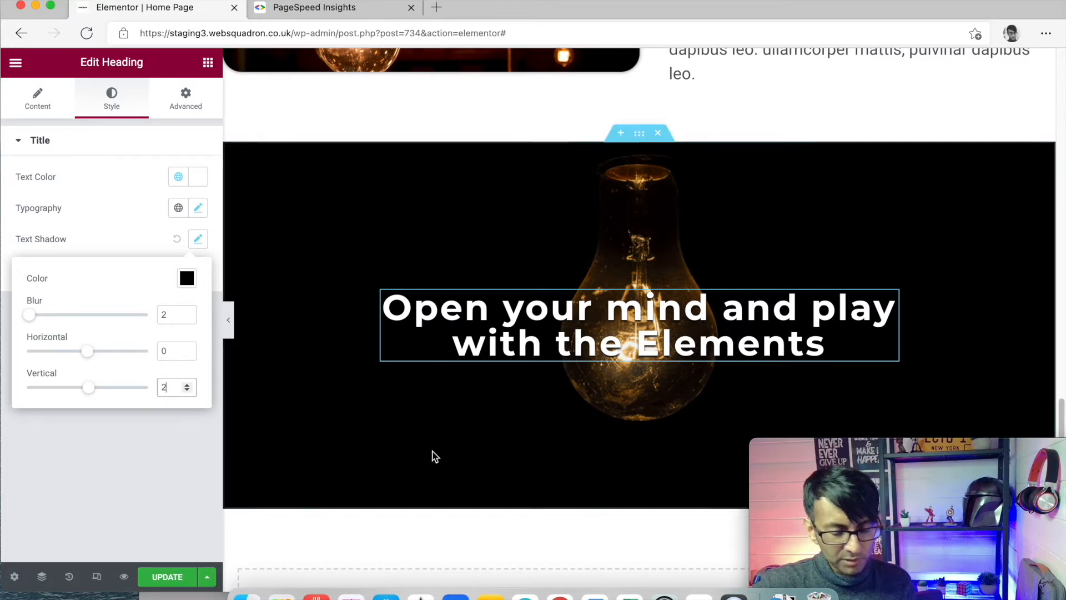
scroll(660, 356, "down", 1)
scroll(665, 357, "up", 1)
scroll(665, 355, "up", 1)
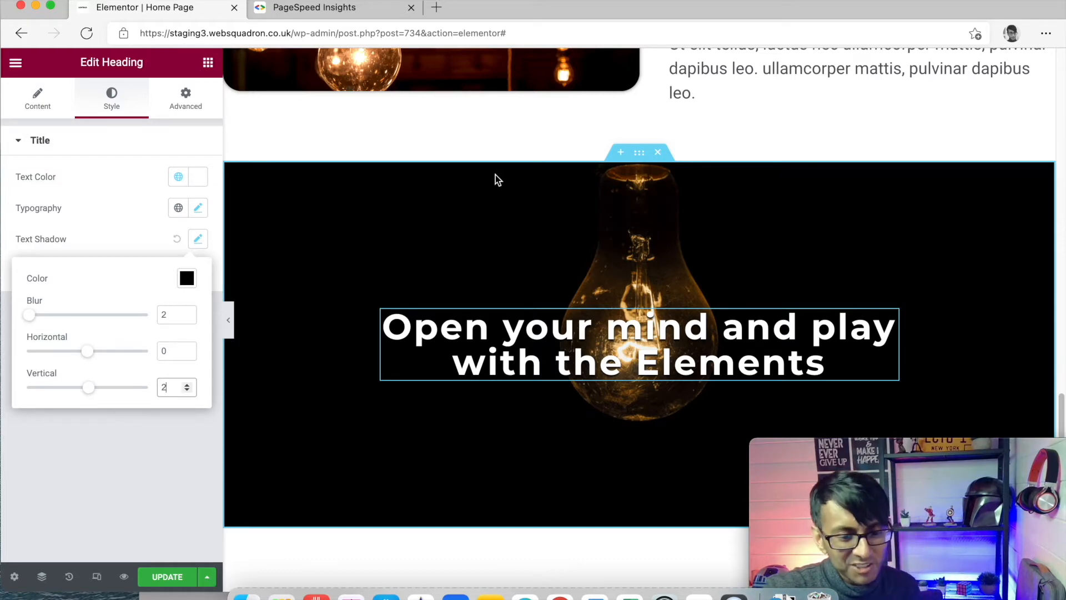
left_click(176, 239)
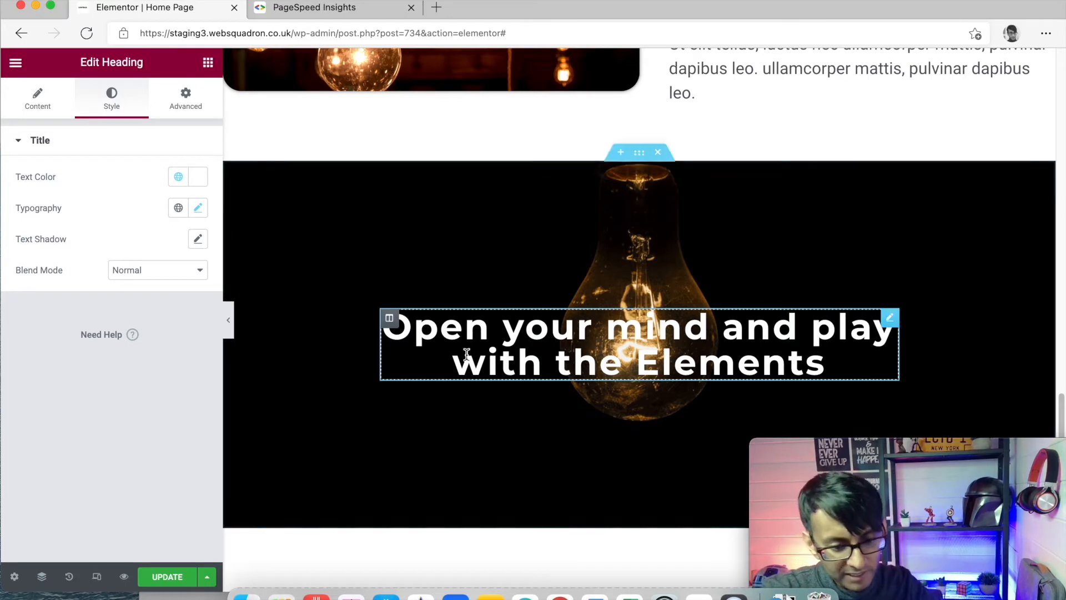
- Give the heading's column a classic black background overlay with an opacity of 0.6
left_click(391, 319)
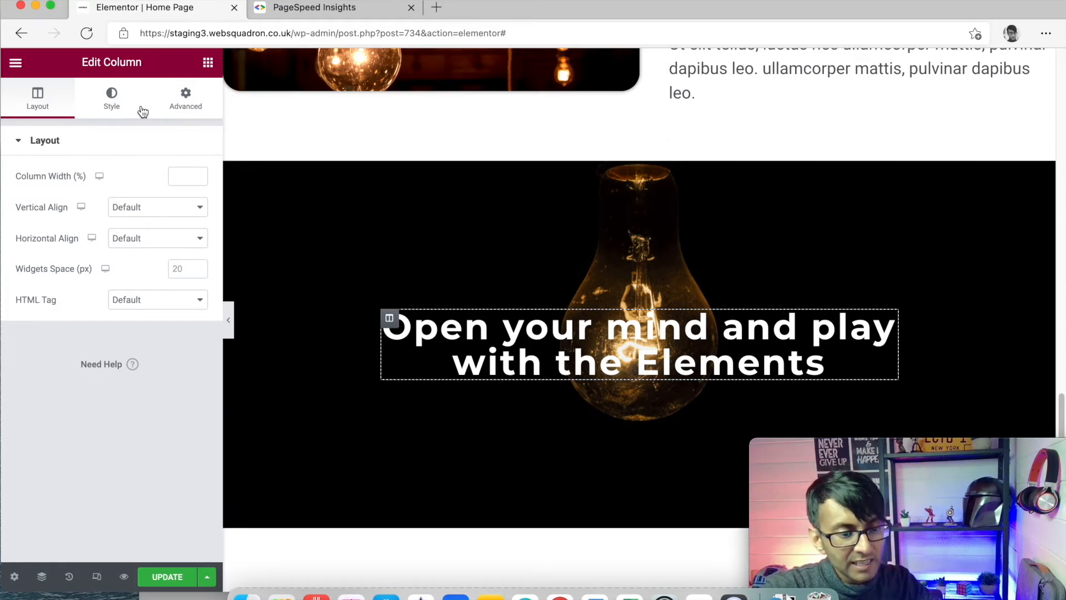
left_click(118, 107)
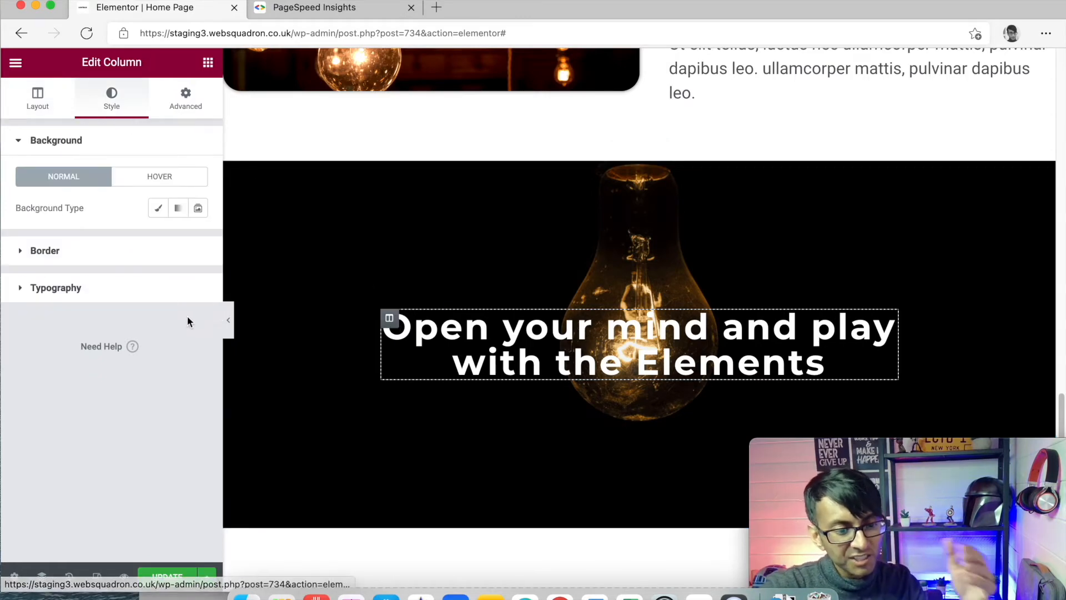
left_click(156, 209)
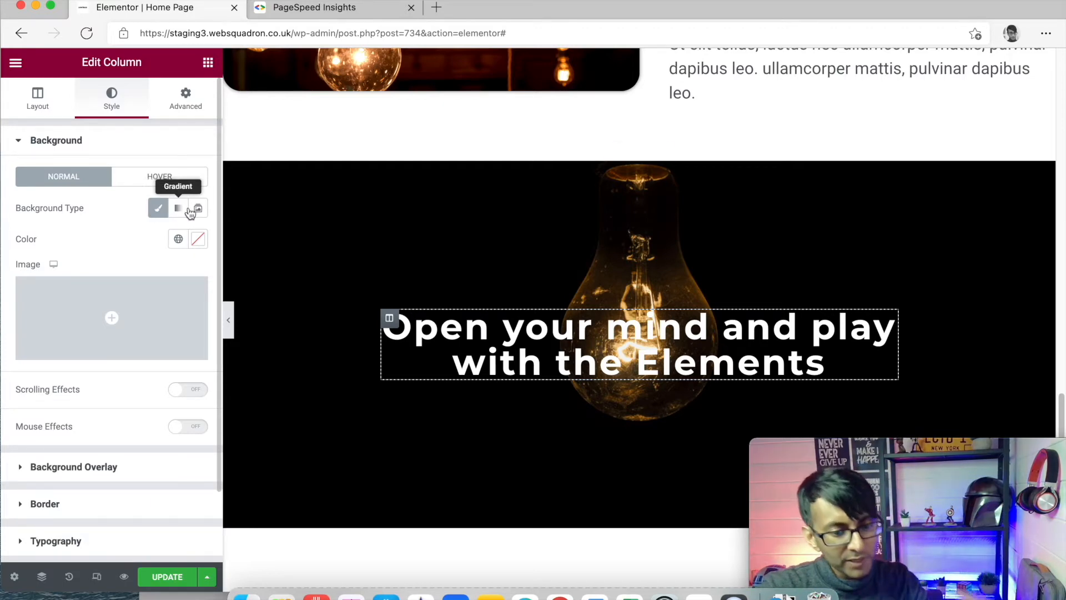
scroll(79, 309, "down", 2)
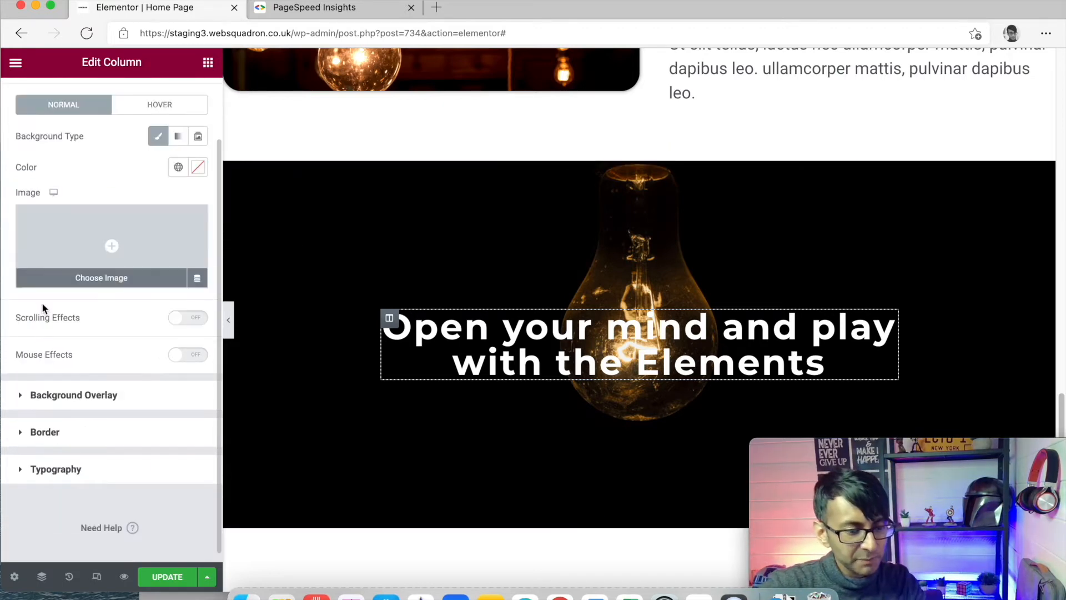
left_click(61, 396)
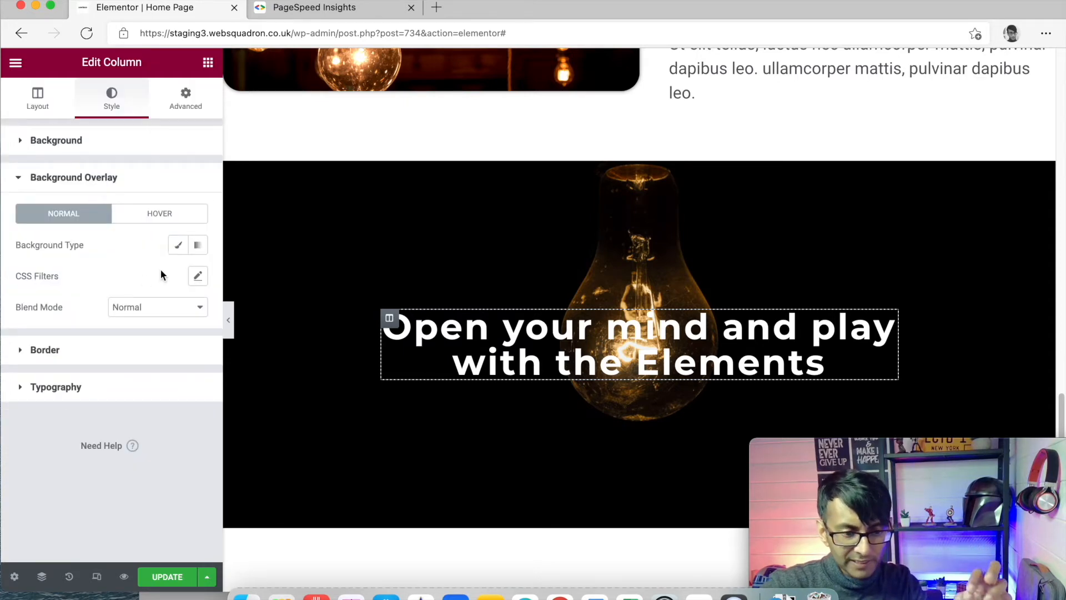
left_click(178, 245)
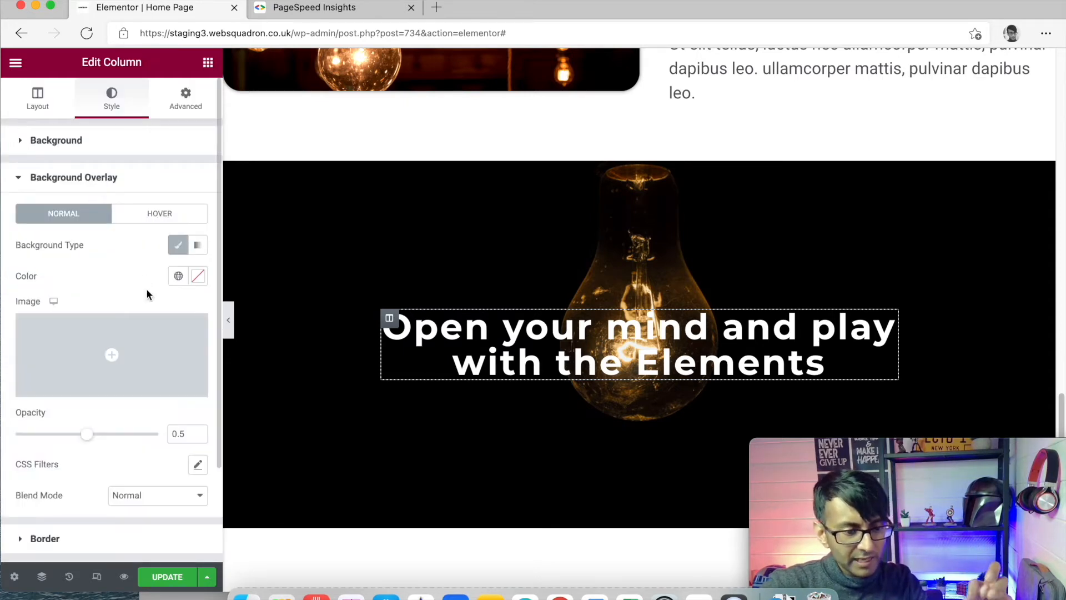
left_click(178, 277)
left_click(120, 473)
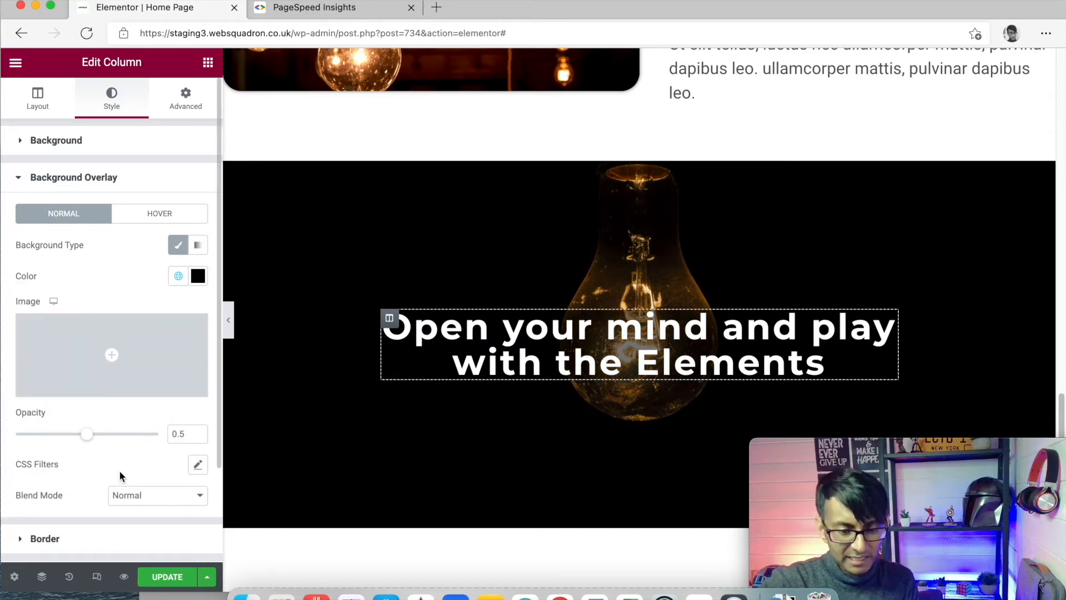
left_click_drag(86, 433, 107, 443)
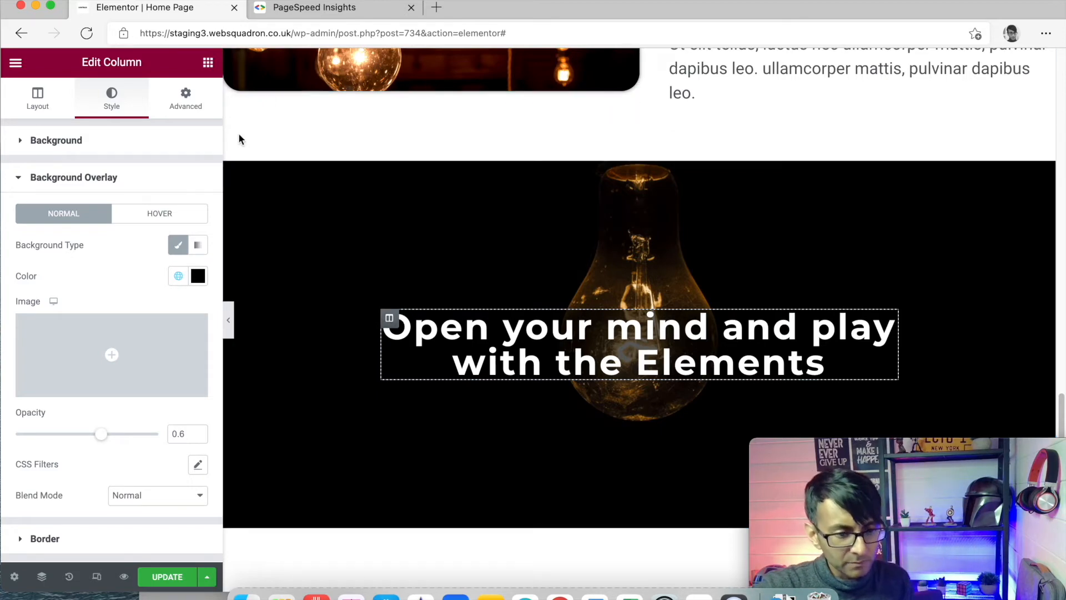
- Unlink the heading column's padding values and set the top and bottom padding to 15 px
left_click(187, 102)
left_click(188, 252)
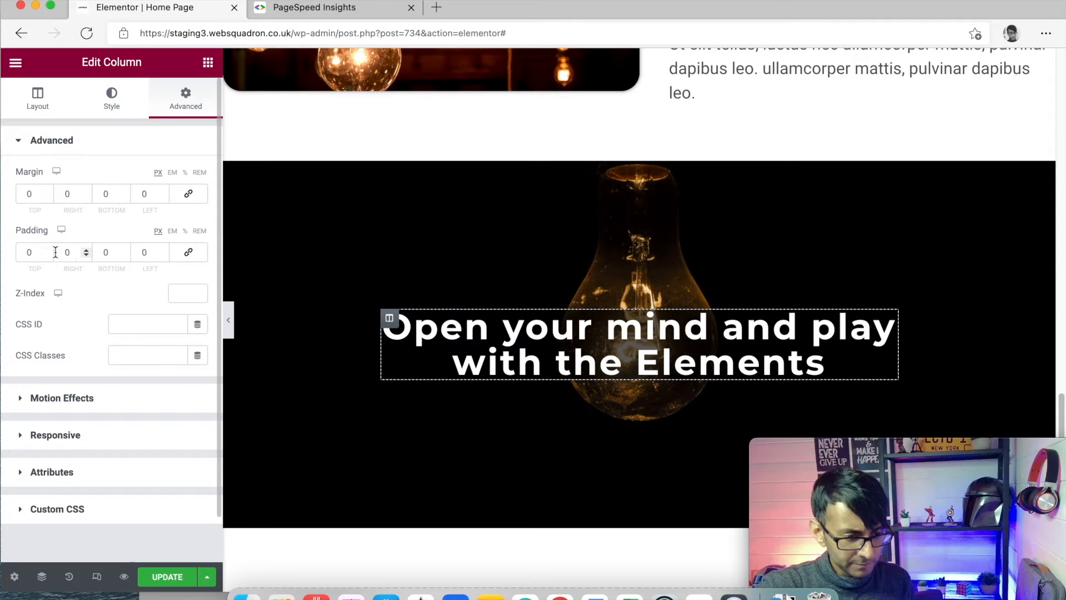
left_click_drag(38, 252, 19, 250)
type("15")
key("Tab")
key("Tab")
type("15")
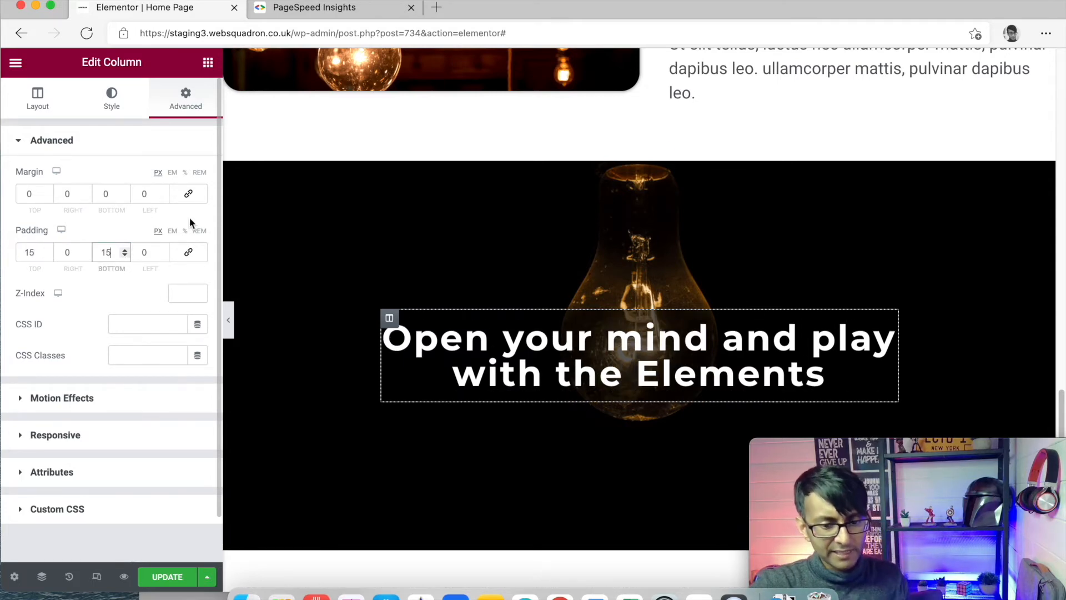
- Increase the heading column's bottom padding to 22 px
left_click(124, 255)
left_click(125, 250)
left_click(125, 250)
left_click(126, 250)
left_click(125, 250)
left_click(125, 250)
left_click(125, 250)
left_click(125, 250)
left_click(125, 254)
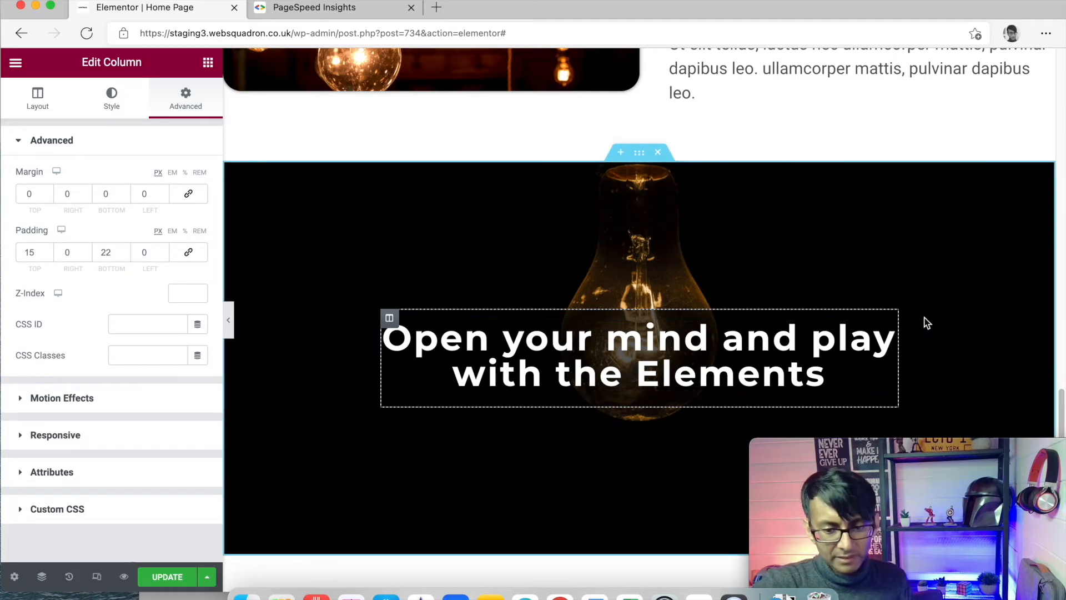
- Preview the lightbulb section at full page width and return to the editing layout
left_click(229, 320)
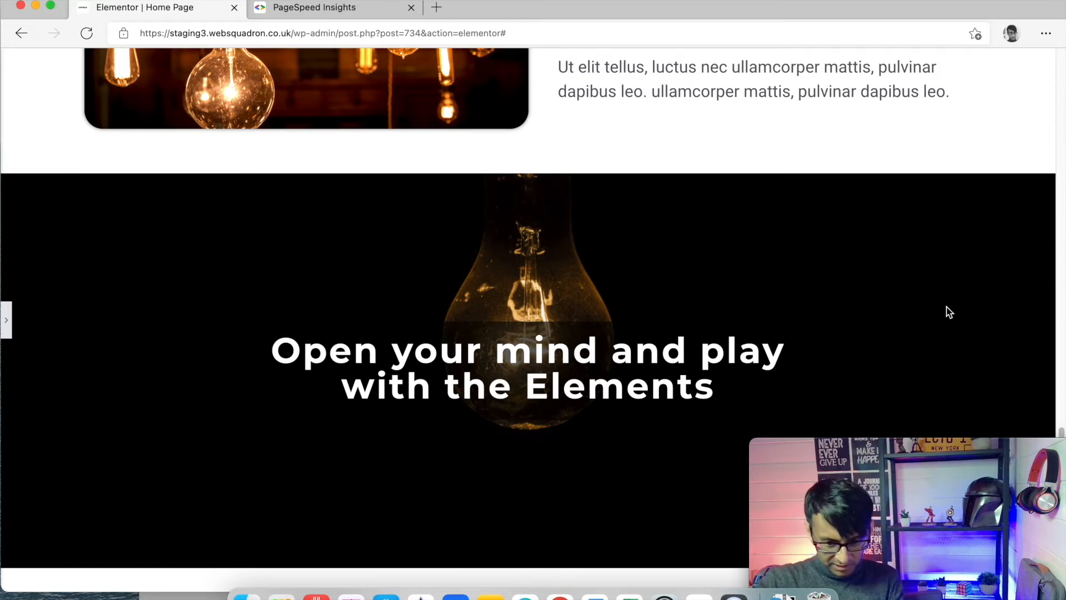
mouse_move(1061, 433)
left_mouse_down()
mouse_move(1057, 380)
mouse_move(1060, 432)
left_mouse_up()
left_click(10, 333)
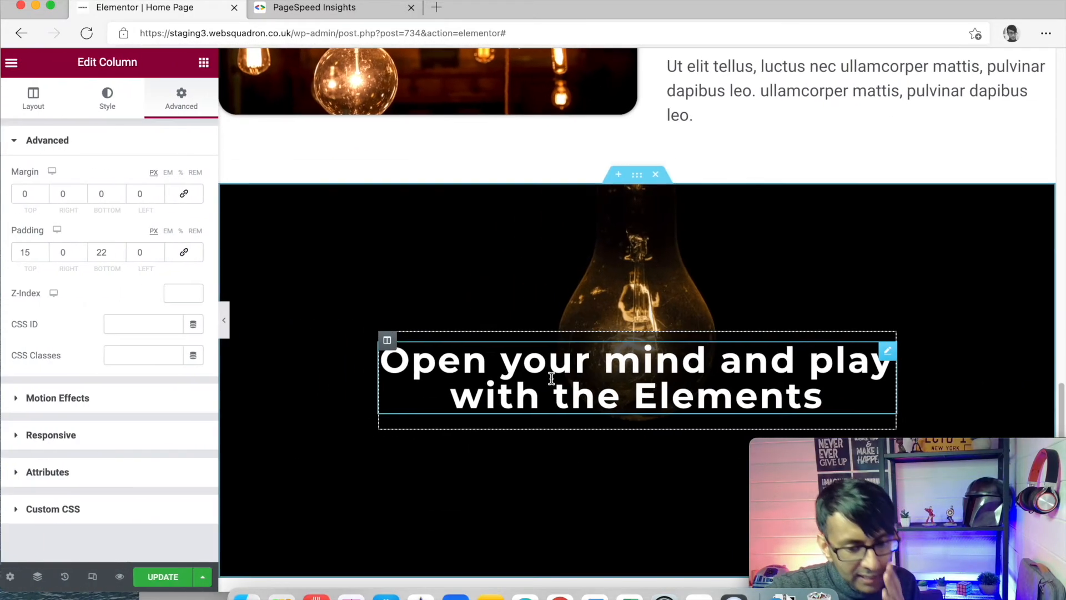
- Copy the "Get your Free Training Course" button from the hero section and paste it below the lightbulb section's heading
scroll(511, 340, "up", 10)
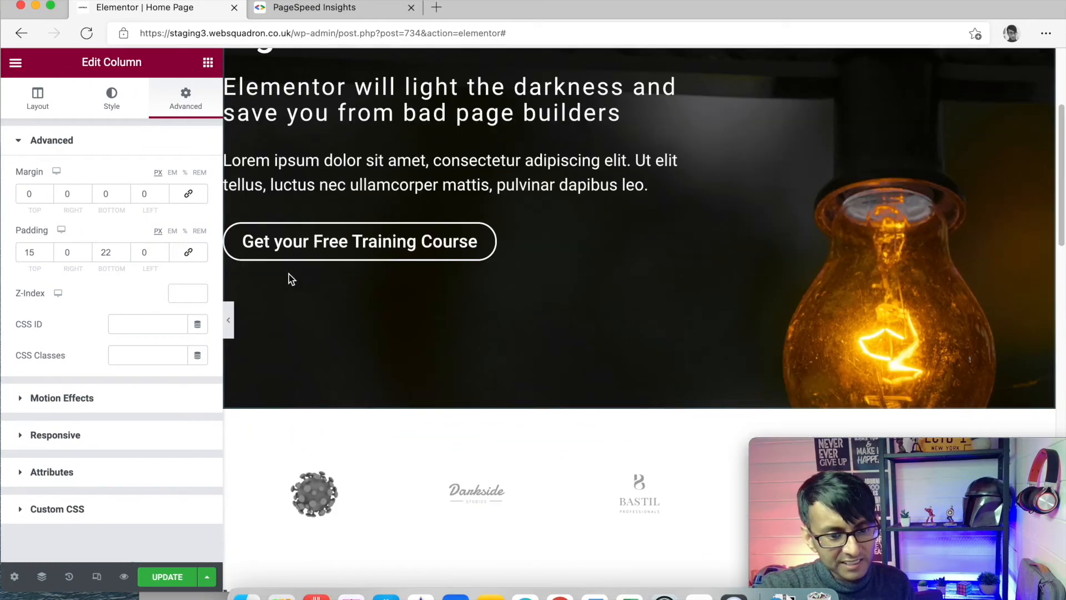
right_click(316, 249)
left_click(386, 309)
scroll(656, 351, "down", 15)
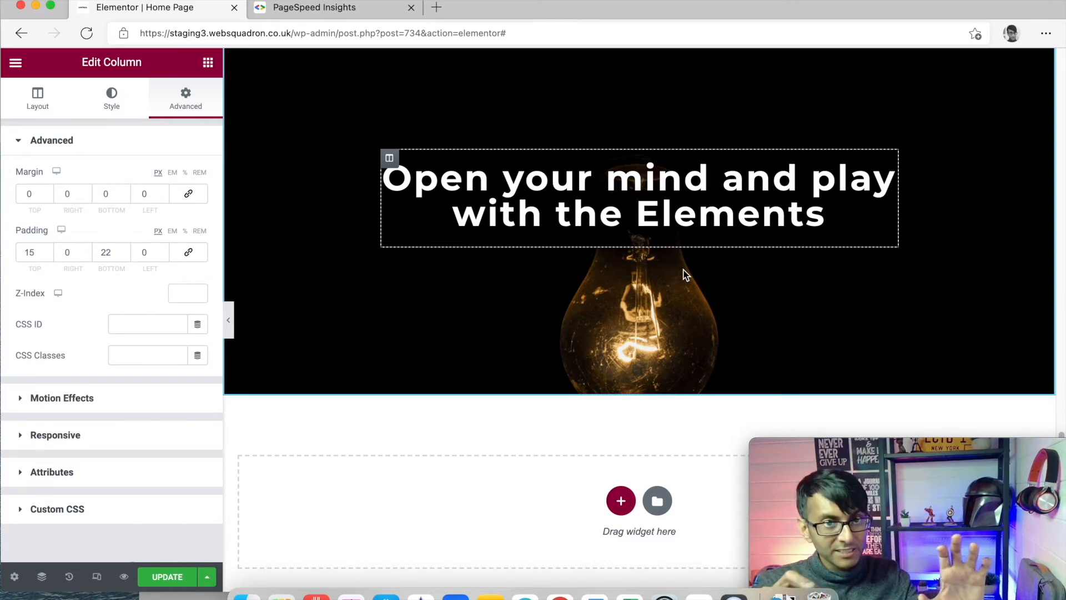
right_click(595, 247)
left_click(659, 341)
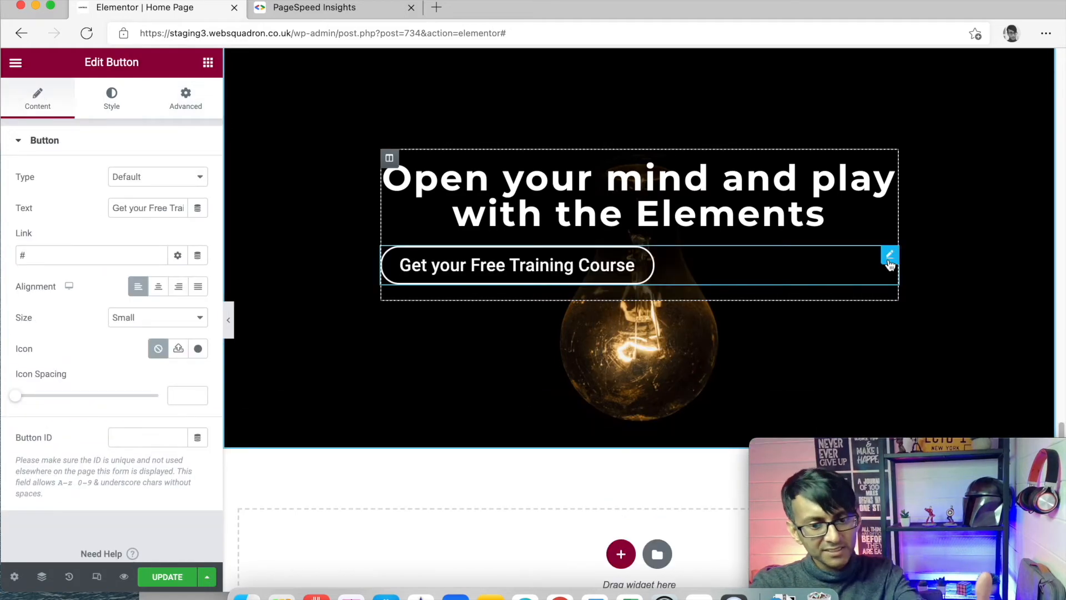
- Centre the pasted button below the lightbulb section's heading and change its text to "Read More"
left_click(159, 289)
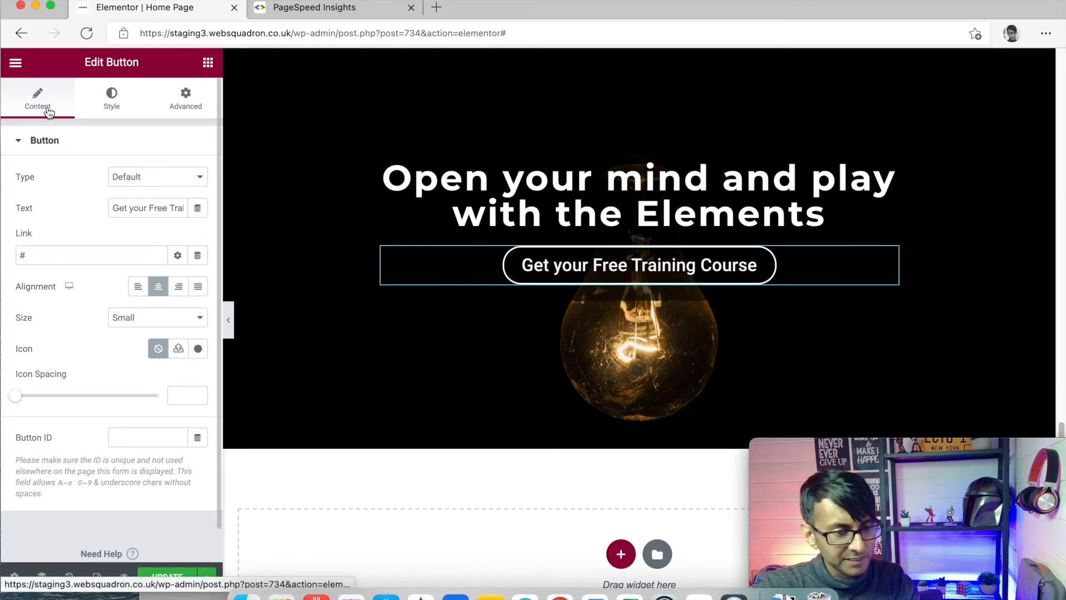
left_click_drag(132, 209, 269, 203)
key("Right")
left_click_drag(130, 203, 192, 216)
key("BackSpace")
key("BackSpace")
key("BackSpace")
key("BackSpace")
key("BackSpace")
key("BackSpace")
key("BackSpace")
key("BackSpace")
key("BackSpace")
key("BackSpace")
key("BackSpace")
key("BackSpace")
key("BackSpace")
key("BackSpace")
key("BackSpace")
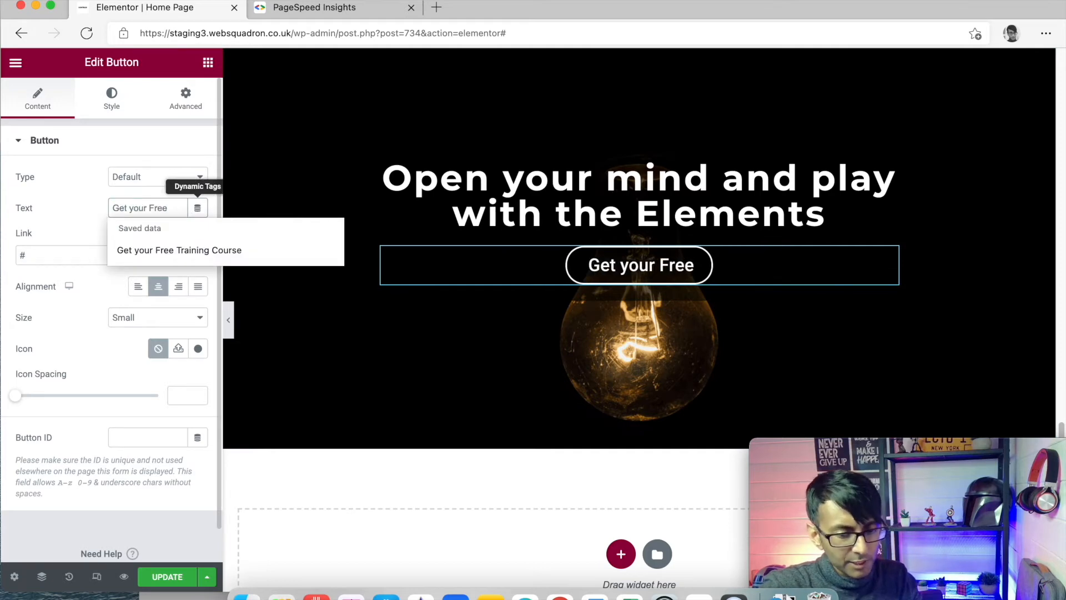
key("BackSpace")
key("BackSpace")
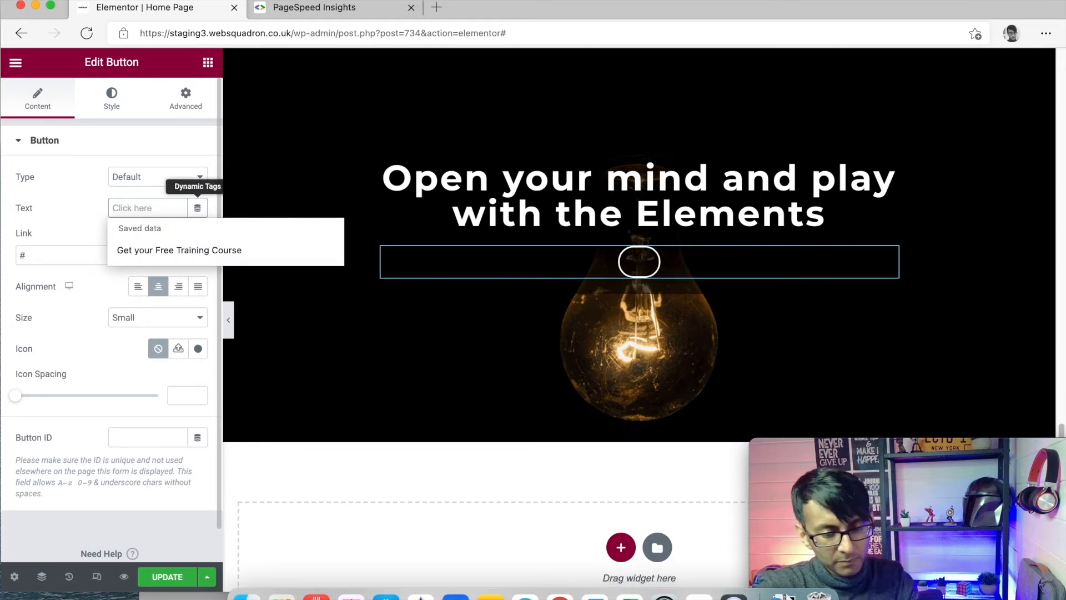
type("Read More")
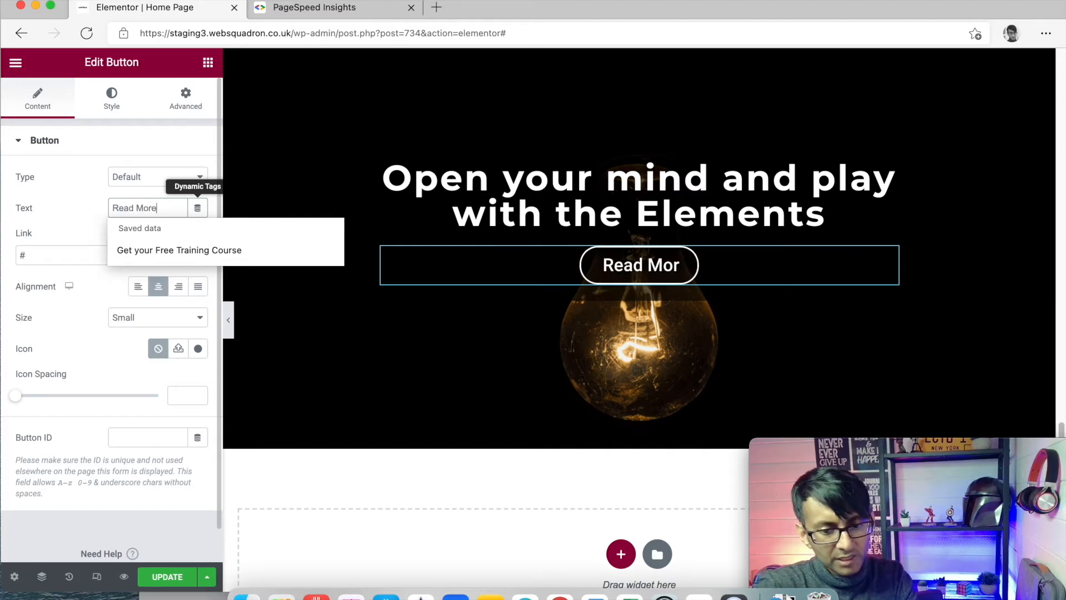
left_click(327, 344)
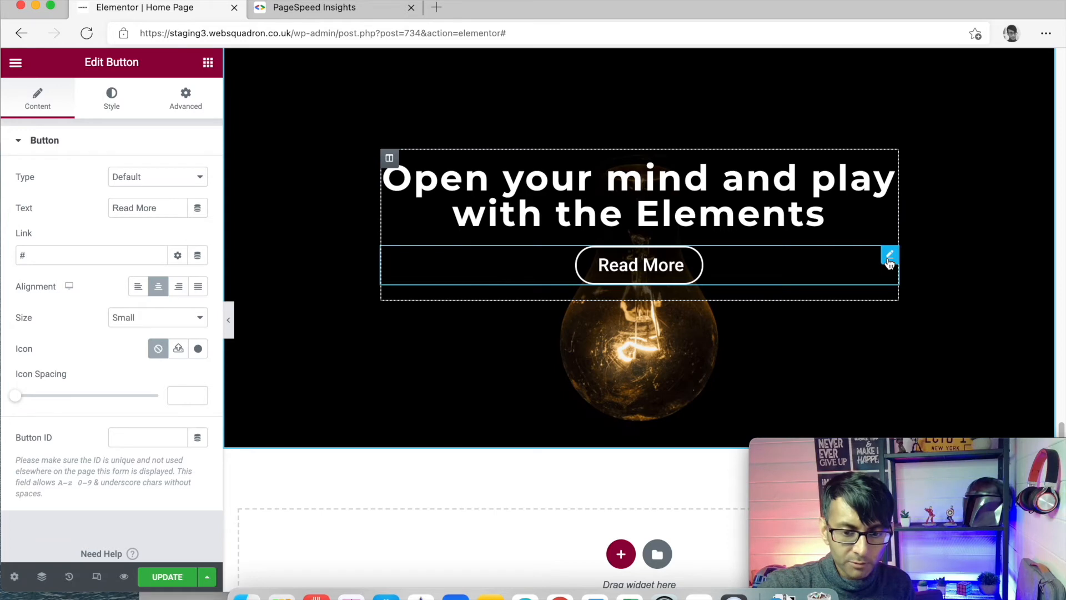
- Unlink the "Read More" button's margin values and set its top margin to 20 px
left_click(186, 107)
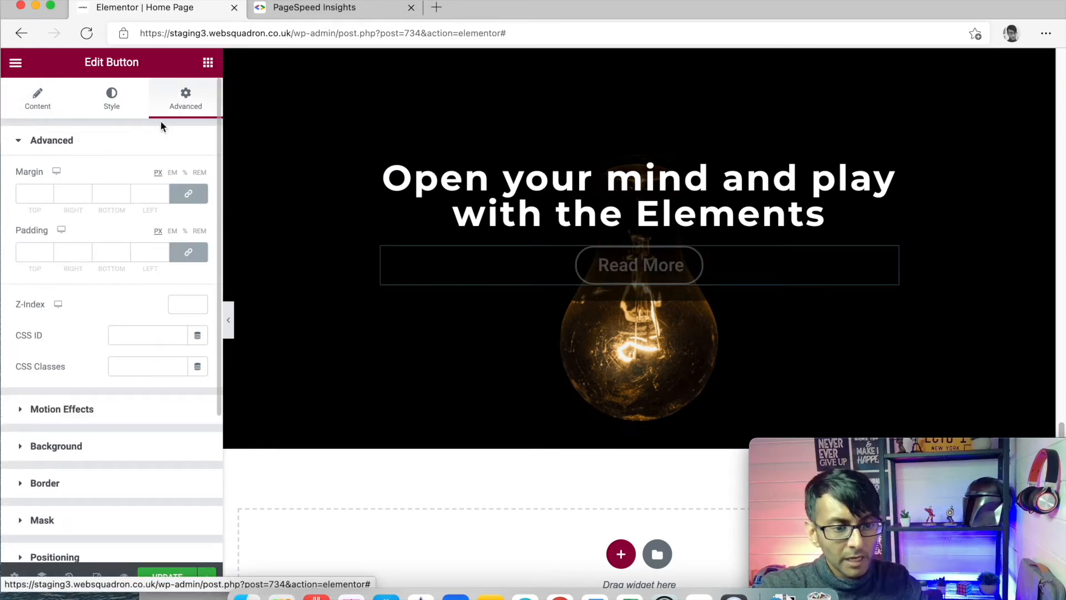
left_click_drag(37, 194, 5, 195)
type("20")
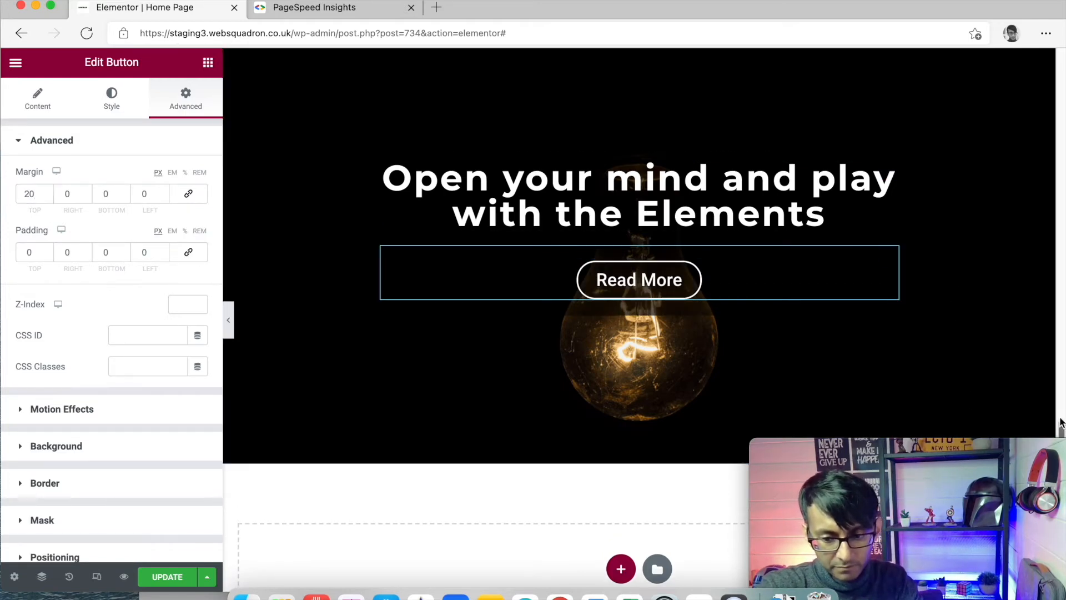
left_click_drag(1061, 427, 1061, 400)
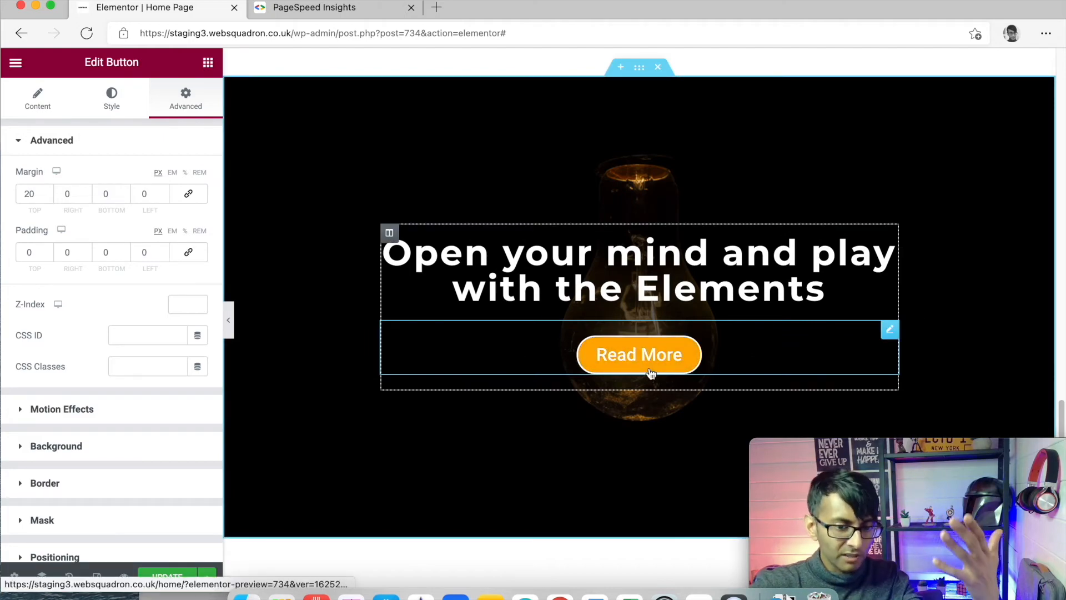
scroll(815, 304, "up", 5)
scroll(815, 301, "up", 15)
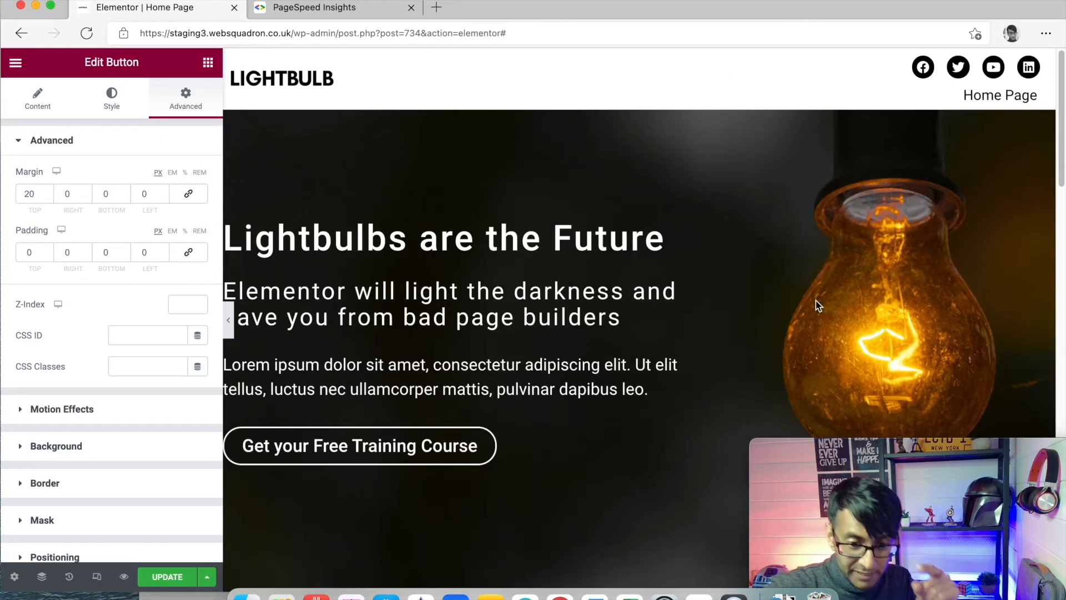
left_click(678, 437)
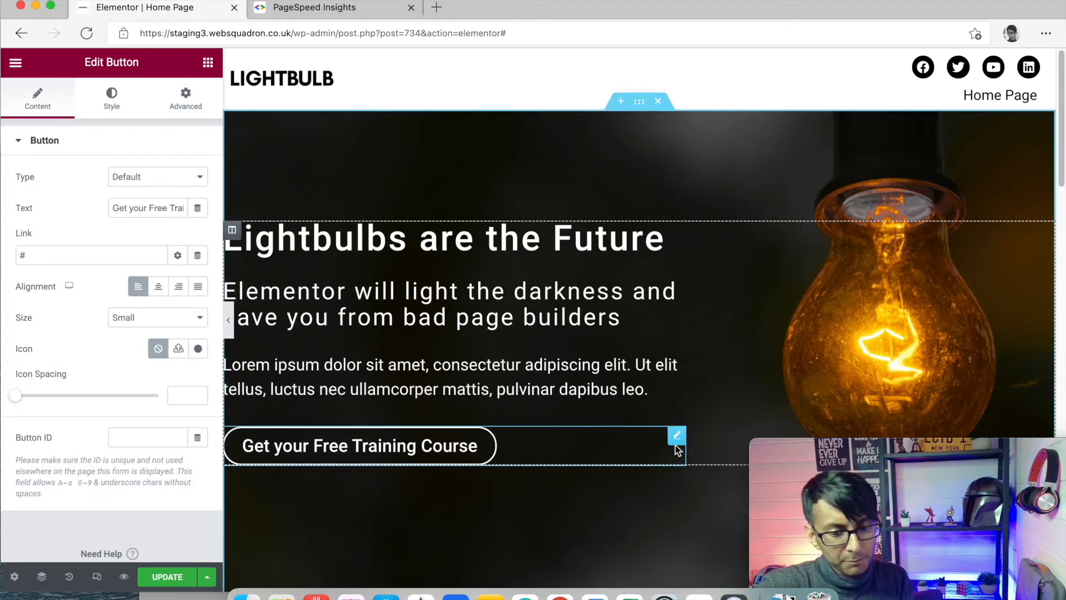
left_click(20, 254)
key("BackSpace")
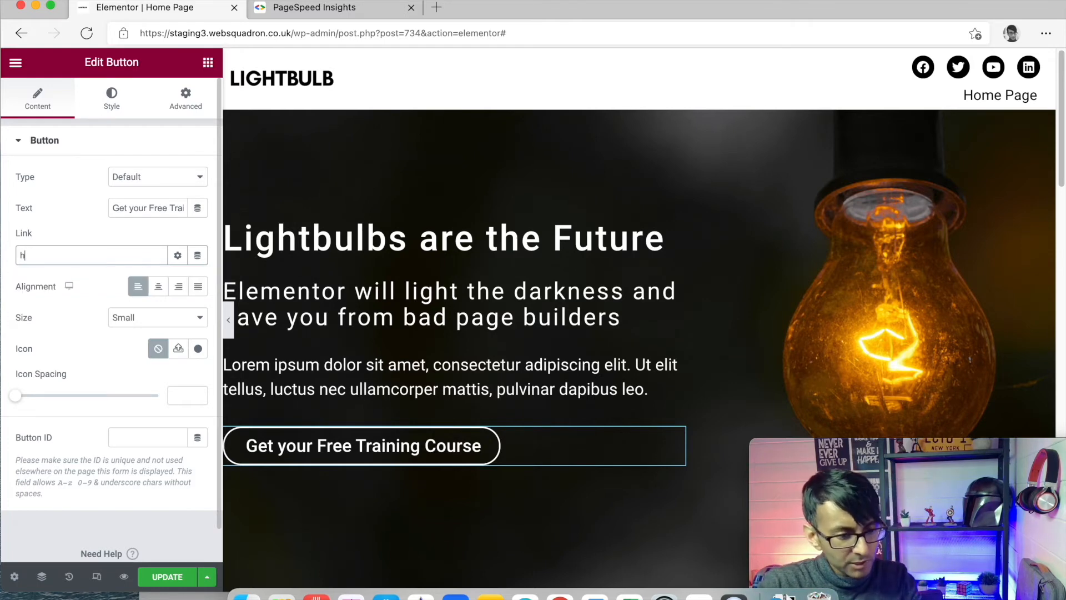
type("ps://websquadron.co.uk")
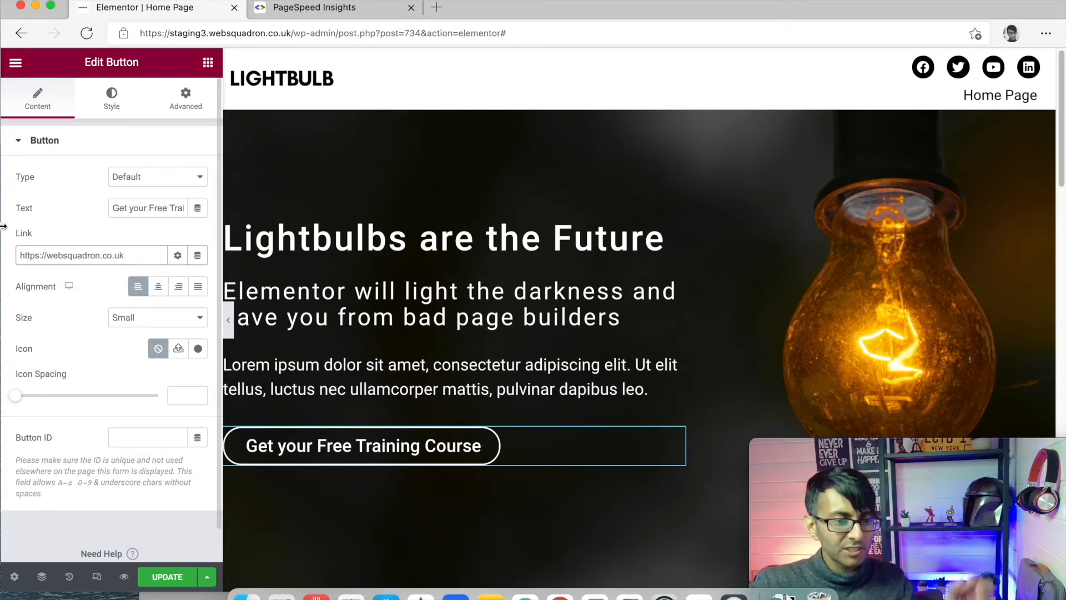
- Make the hero button's link open in a new window and update the page
left_click(177, 259)
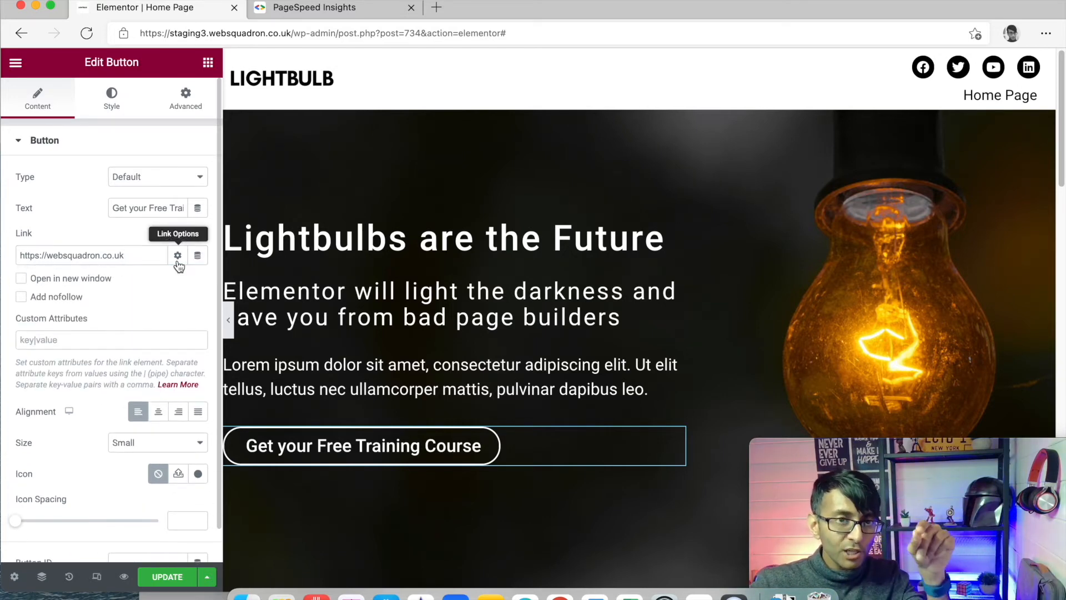
left_click(80, 284)
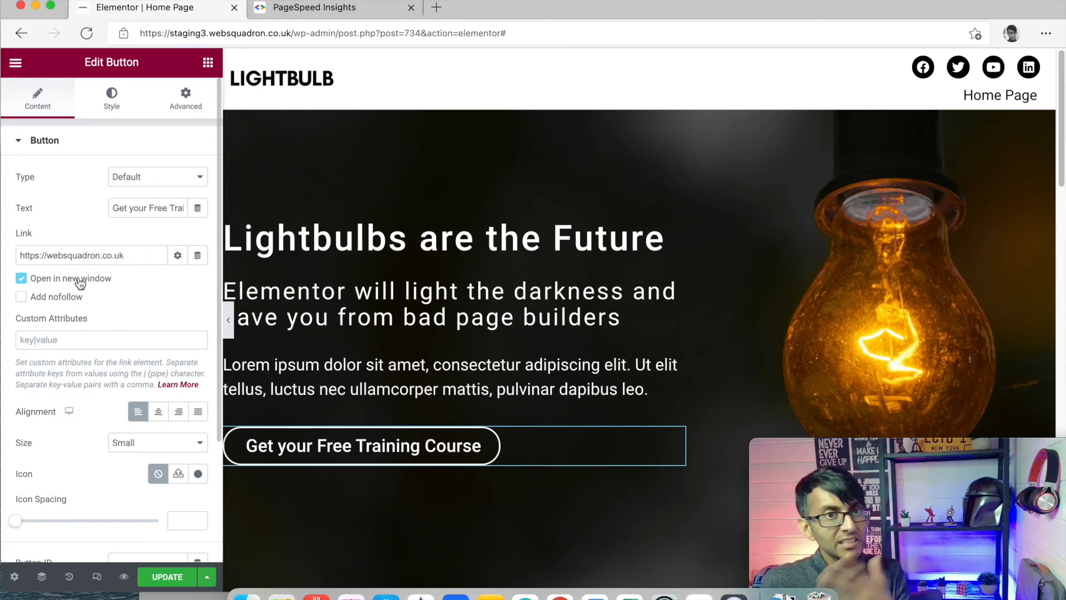
left_click(170, 578)
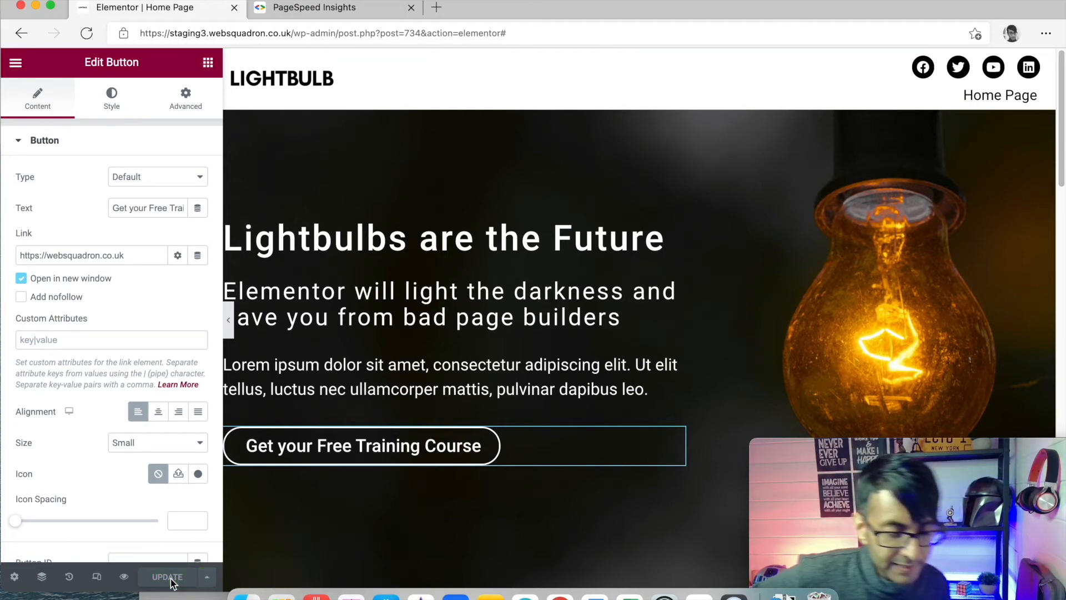
- Switch the page to the mobile responsive view and set the preview width to 378
scroll(681, 399, "down", 15)
scroll(684, 392, "up", 5)
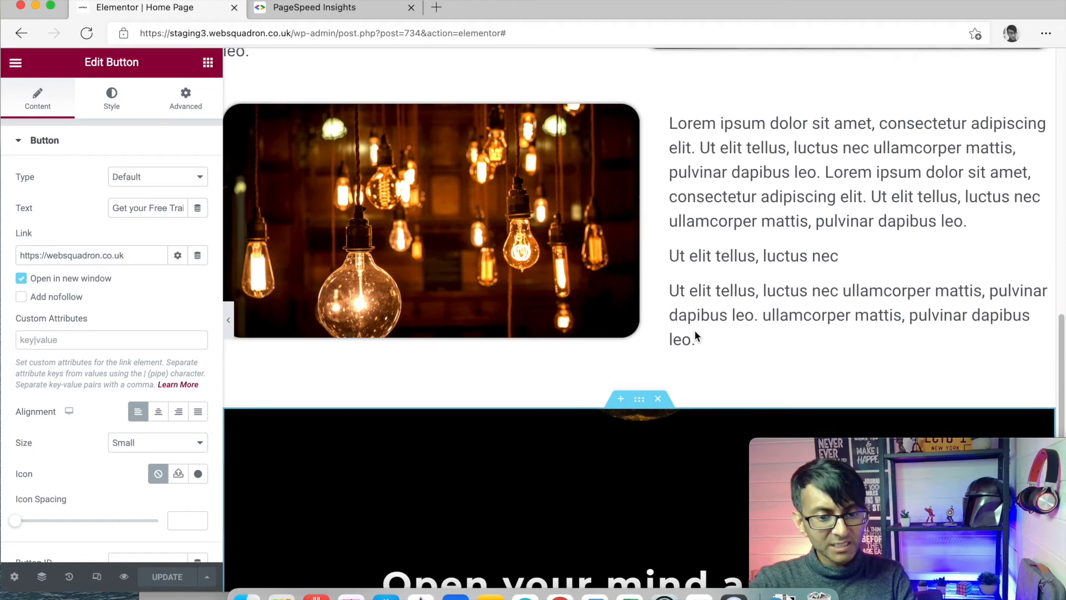
scroll(694, 333, "down", 1)
scroll(695, 336, "down", 5)
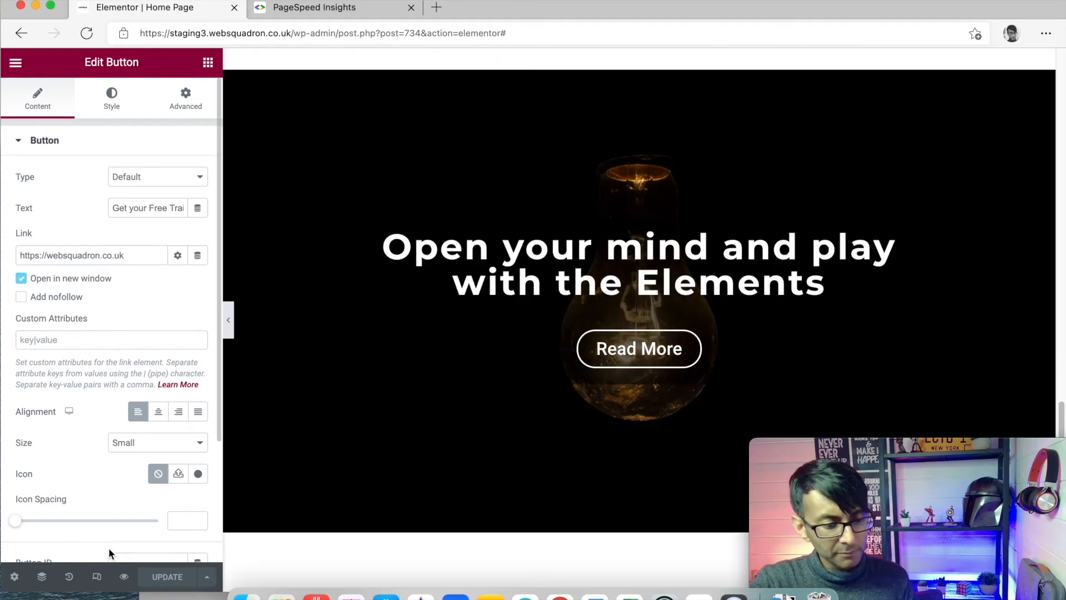
left_click(96, 578)
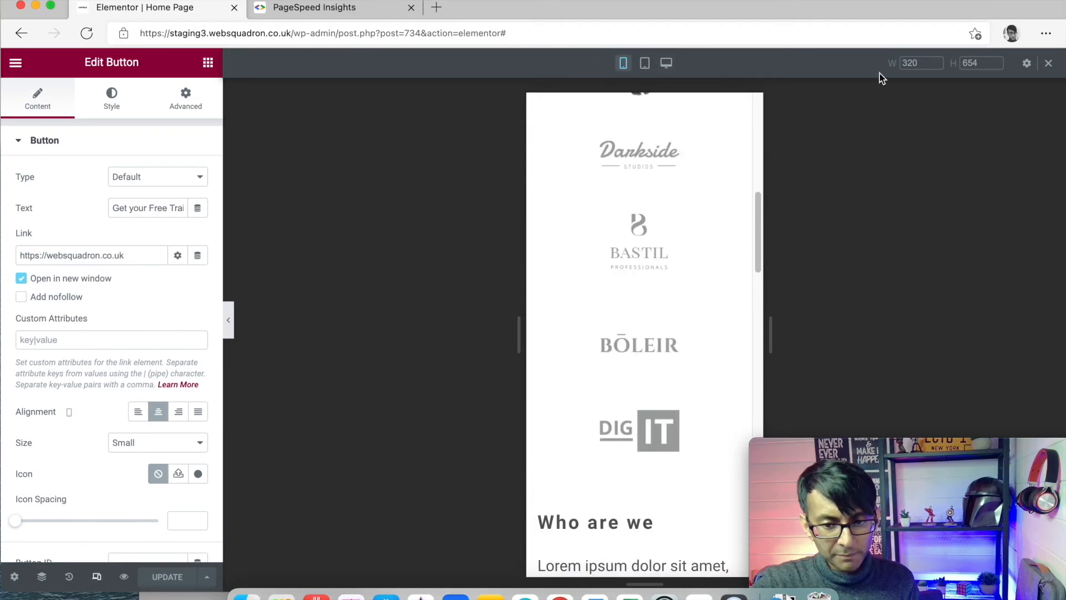
left_click_drag(922, 63, 853, 60)
type("378")
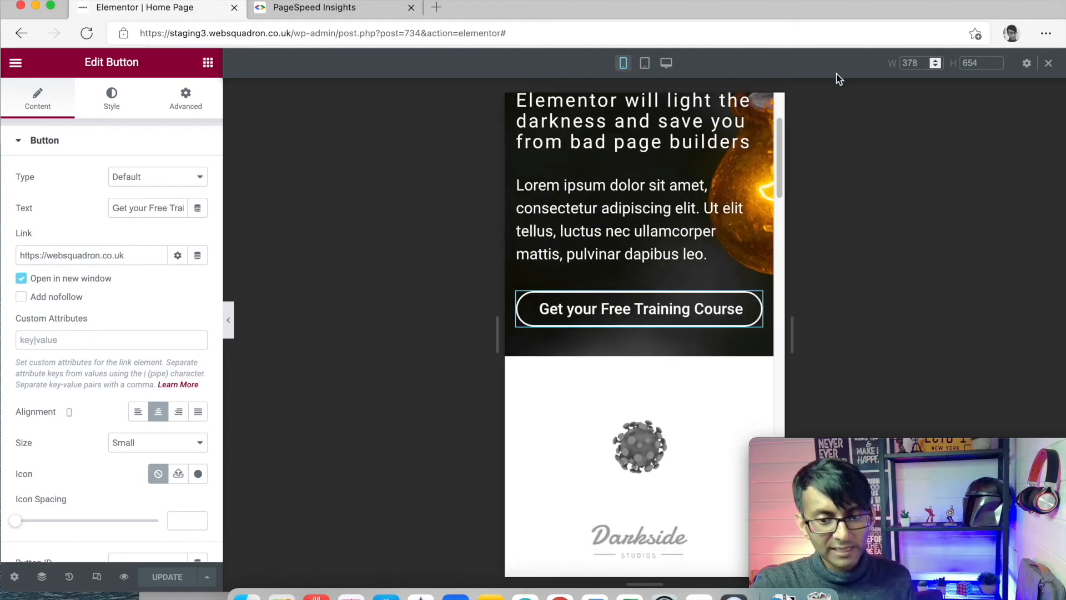
- Unlink the lightbulb section's mobile margin and padding values and set its top margin to 60 px
scroll(743, 157, "down", 11)
scroll(695, 229, "up", 9)
scroll(695, 229, "down", 17)
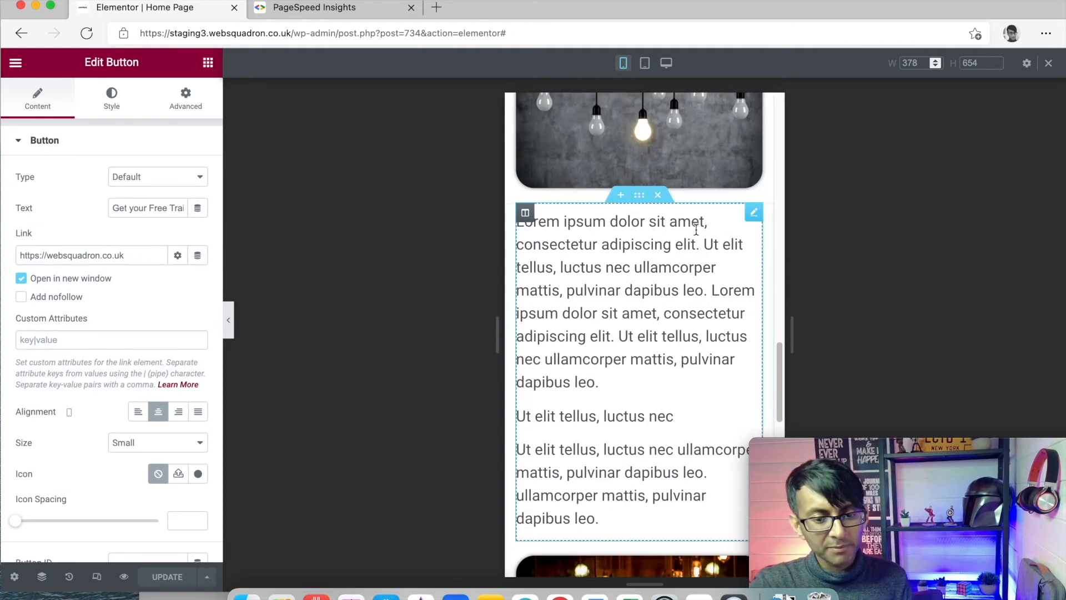
scroll(695, 228, "down", 8)
scroll(688, 301, "up", 3)
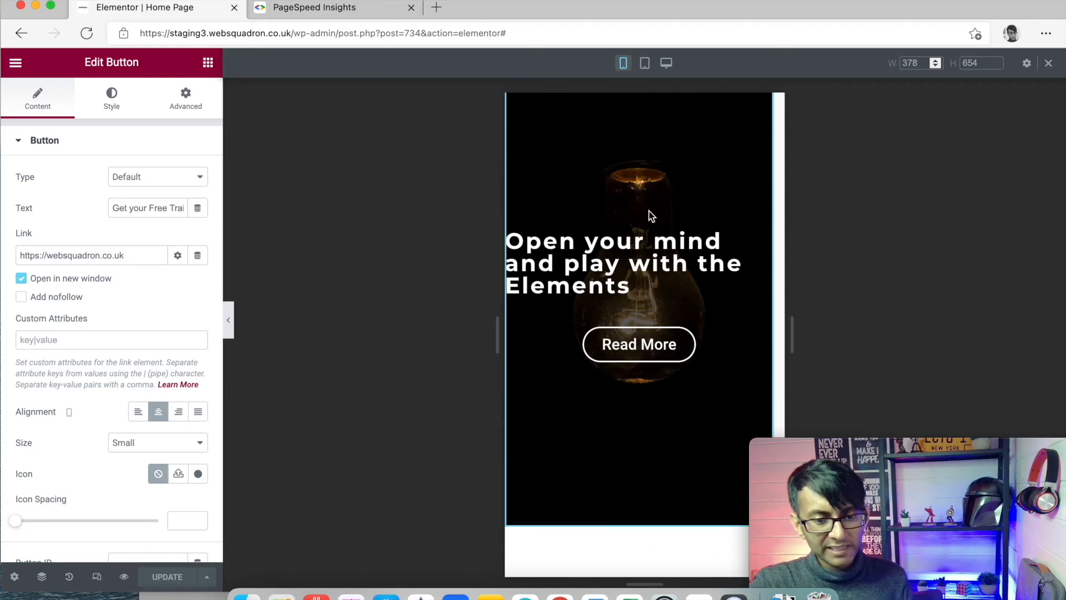
scroll(649, 222, "up", 3)
left_click(639, 204)
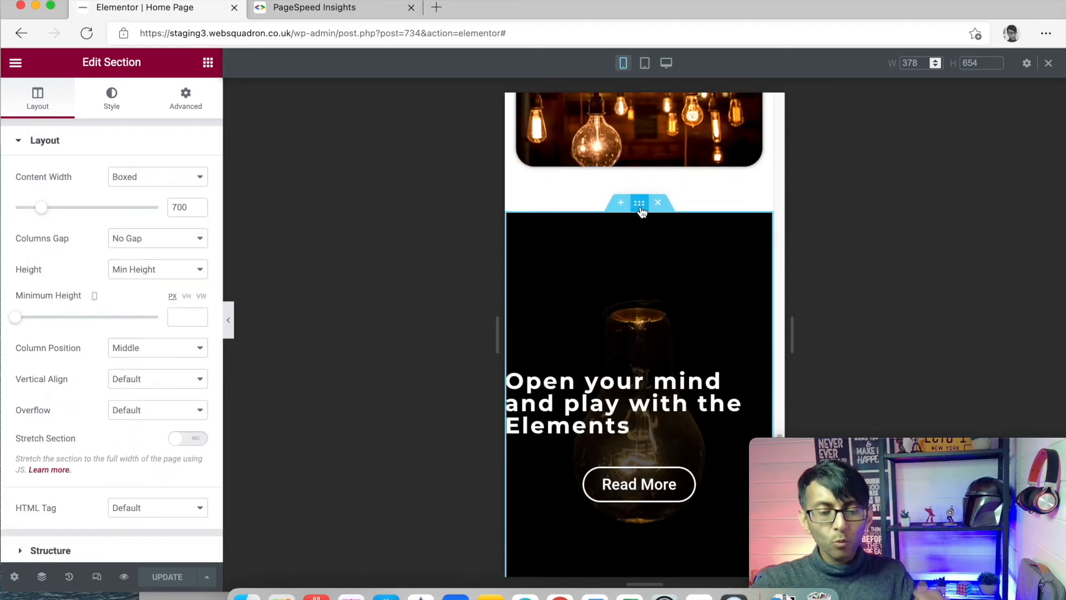
left_click(186, 101)
left_click(189, 194)
left_click(187, 251)
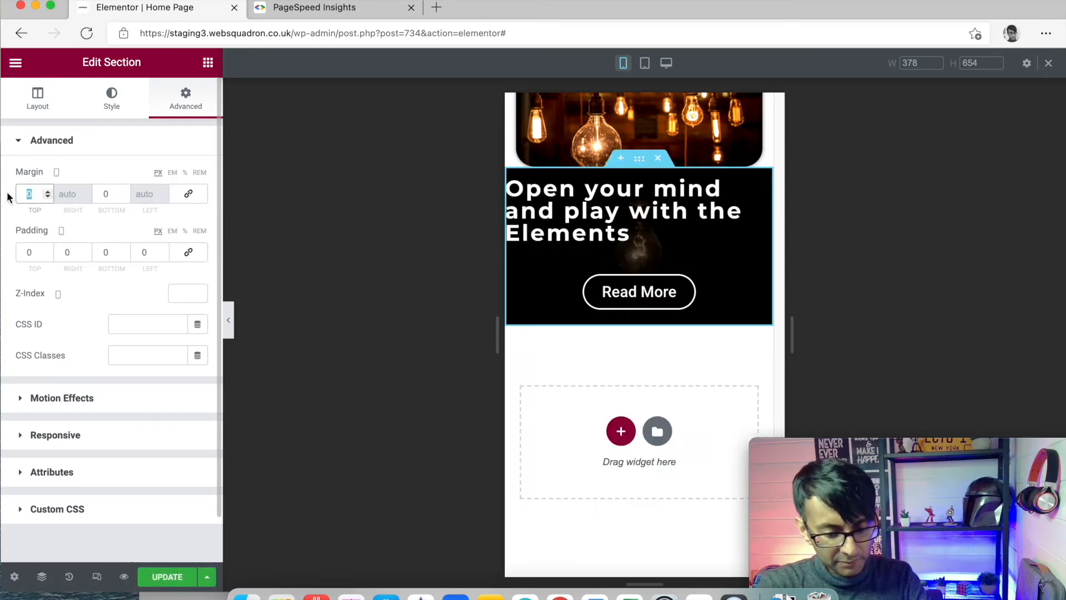
type("40")
key("BackSpace")
key("BackSpace")
type("0")
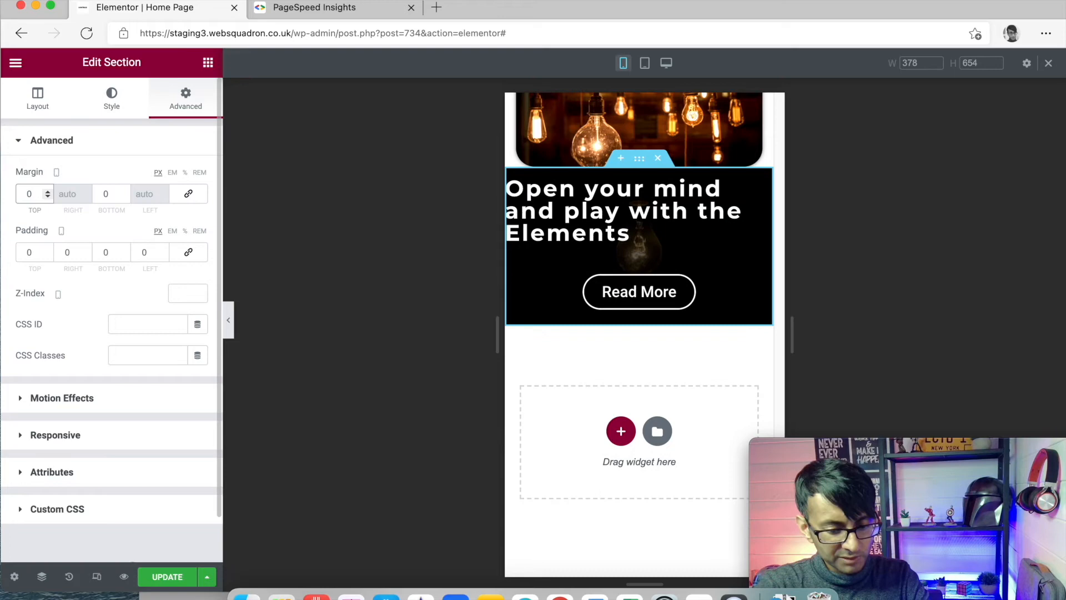
type("60")
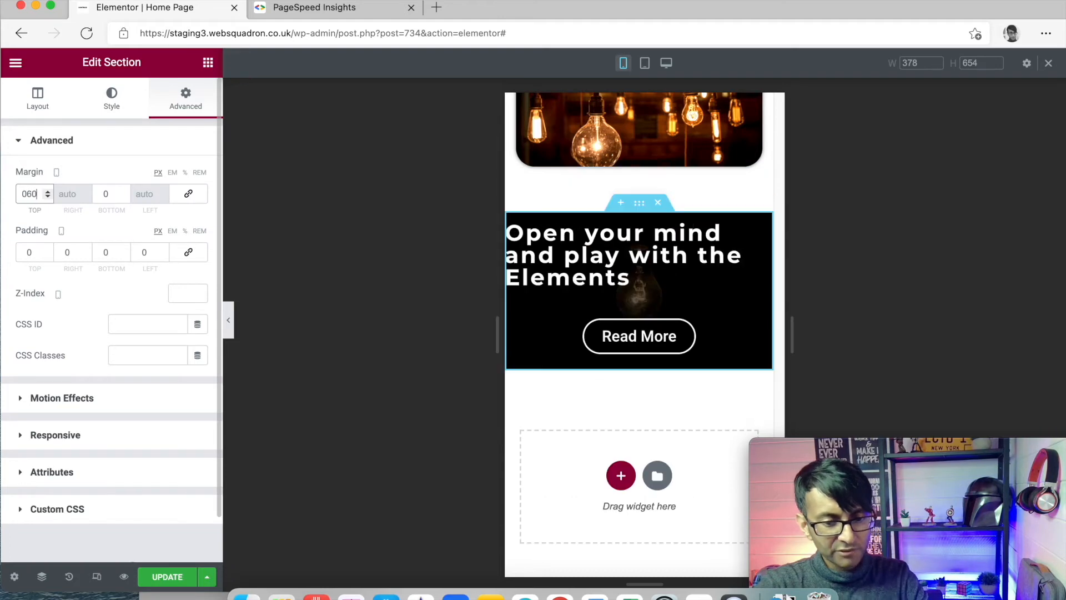
- Set the lightbulb section's mobile padding to 40 px at top and bottom and 15 px at right and left
double_click(22, 251)
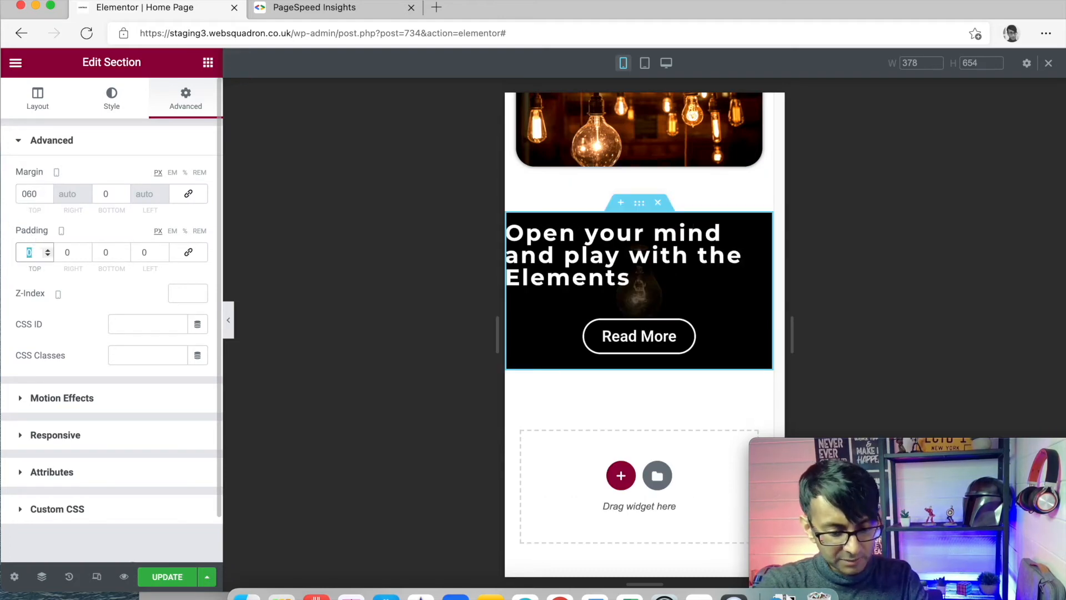
type("40")
key("Tab")
key("Tab")
type("40")
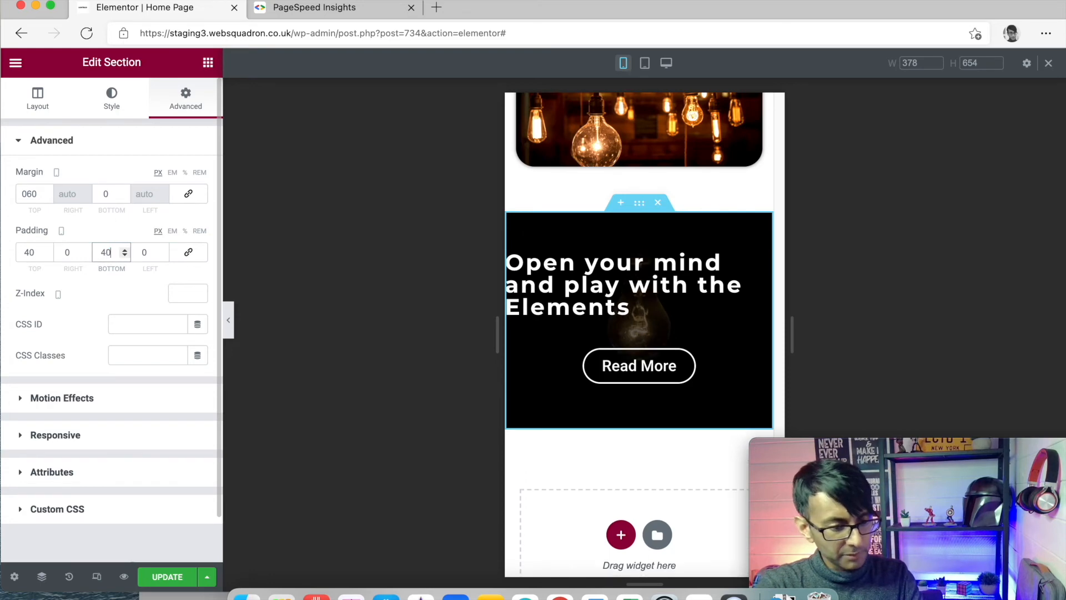
key("shift+Tab")
type("15")
key("Tab")
key("Tab")
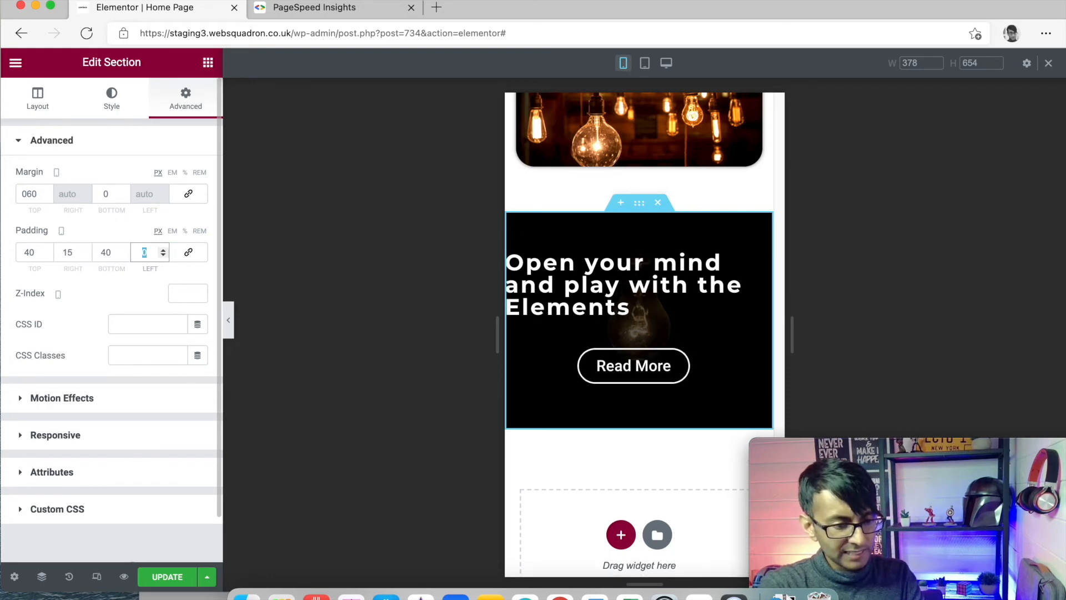
type("15")
- Centre the "Open your mind and play with the Elements" heading in the mobile layout
left_click(634, 275)
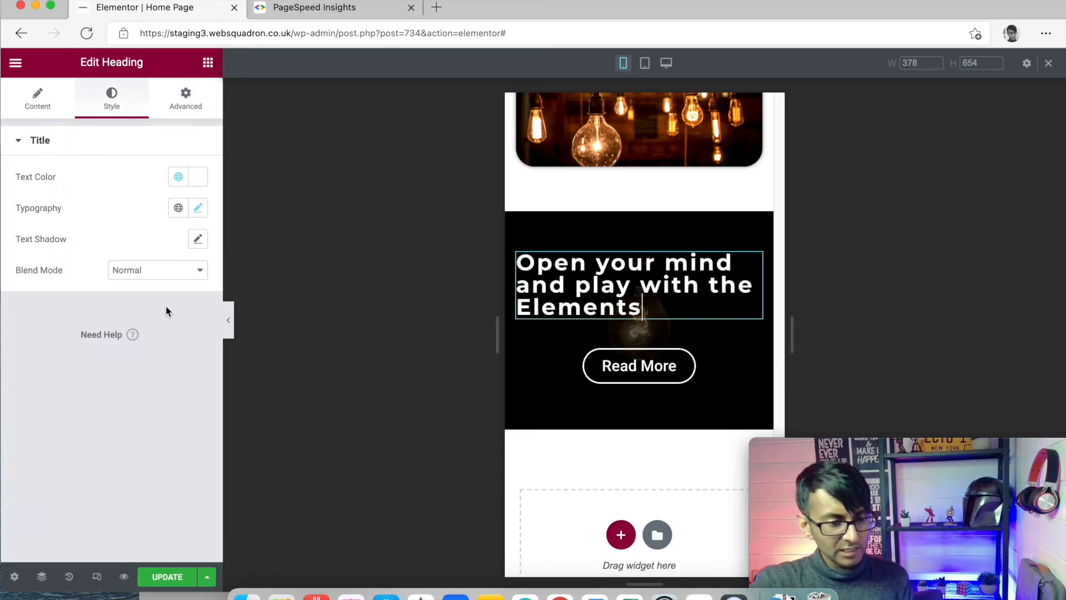
left_click(37, 104)
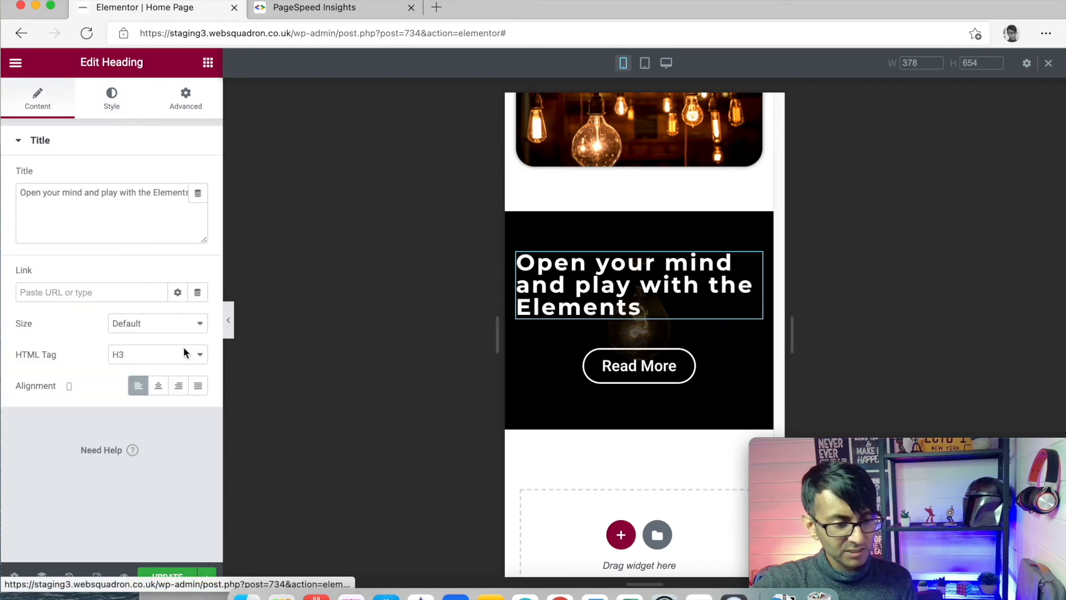
left_click(158, 385)
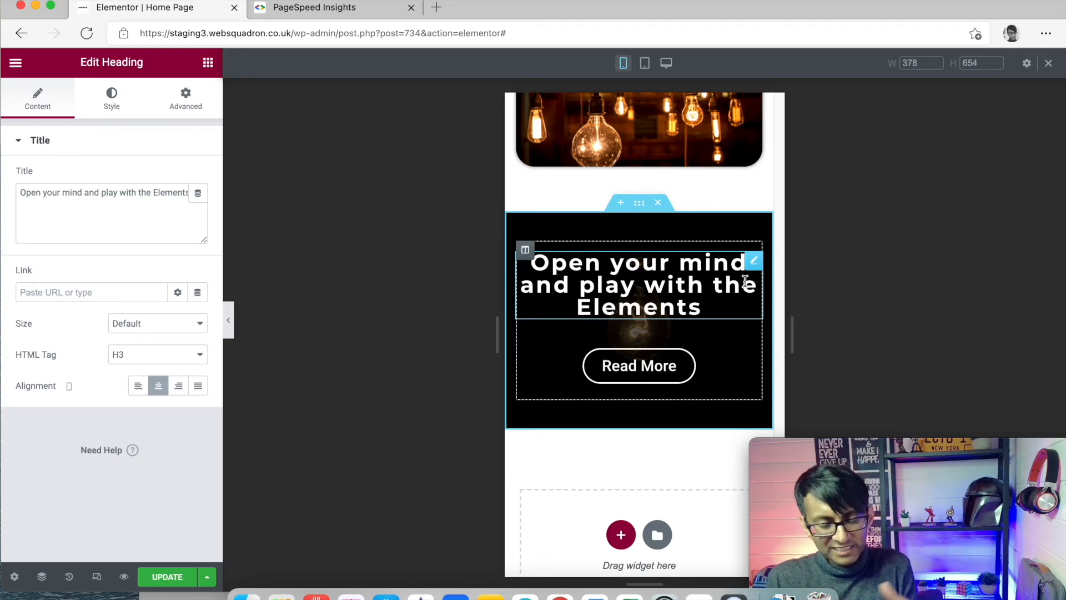
- Set the background overlay opacity of the heading's column to 0
left_click(524, 249)
left_click(114, 103)
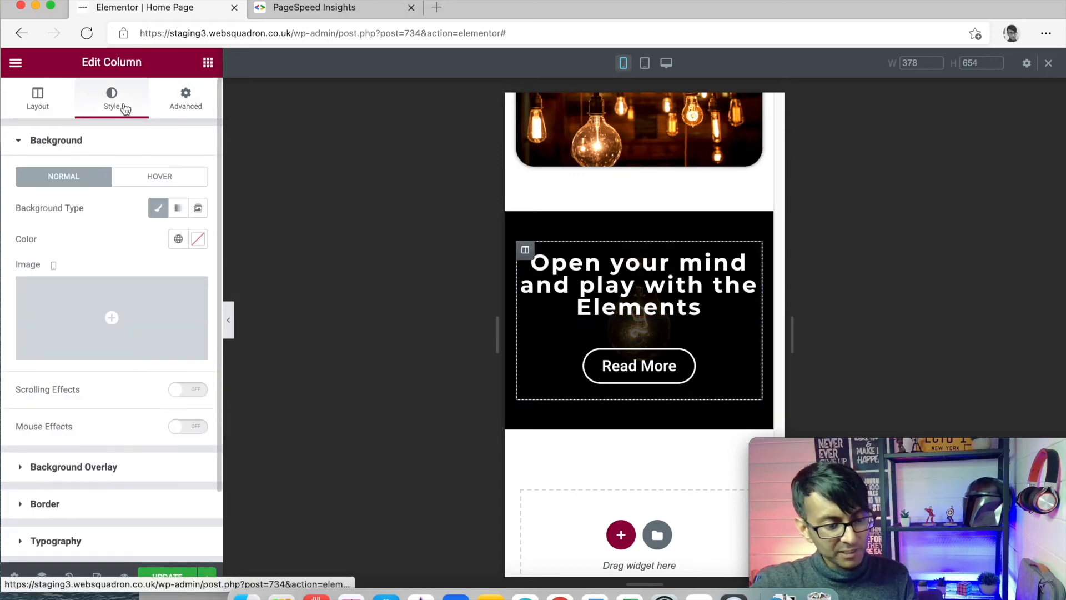
left_click(102, 471)
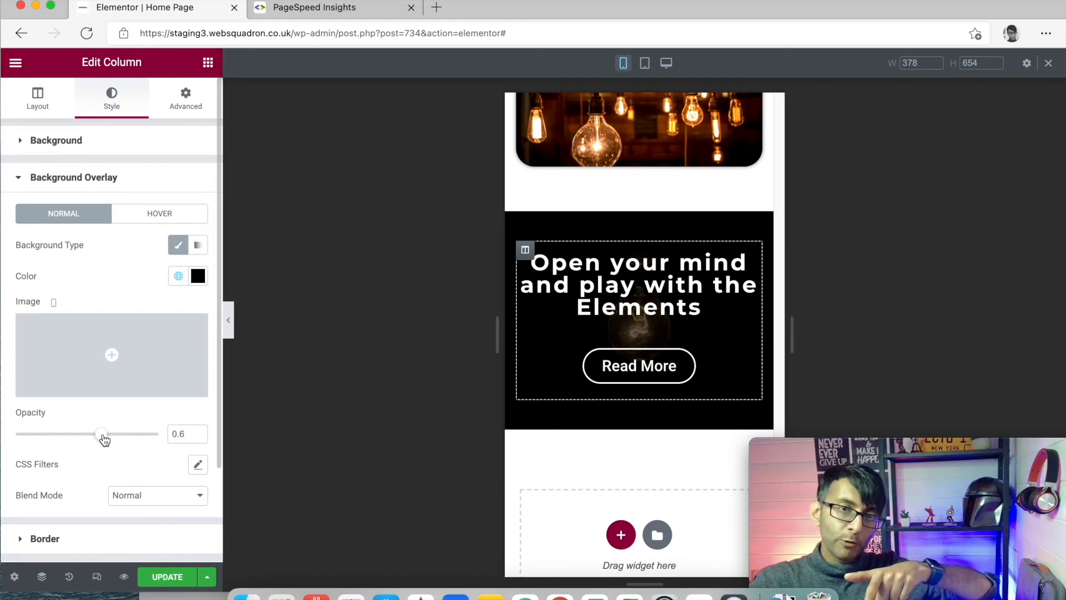
left_click_drag(103, 439, 3, 432)
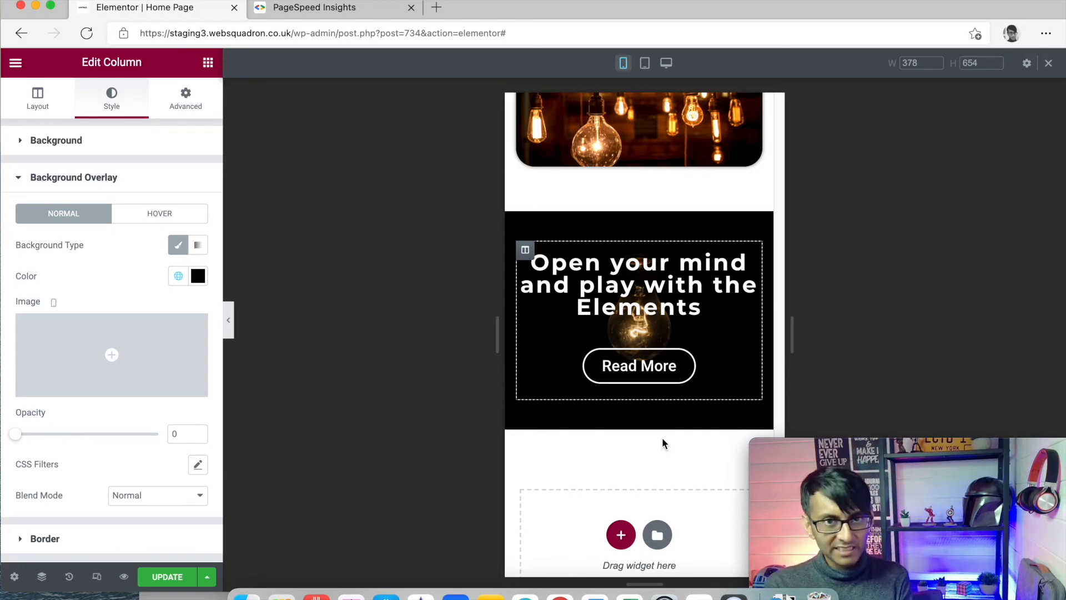
- Set the lightbulb section's mobile padding to 60 px at the top and bottom
left_click(644, 208)
left_click_drag(36, 253, 9, 256)
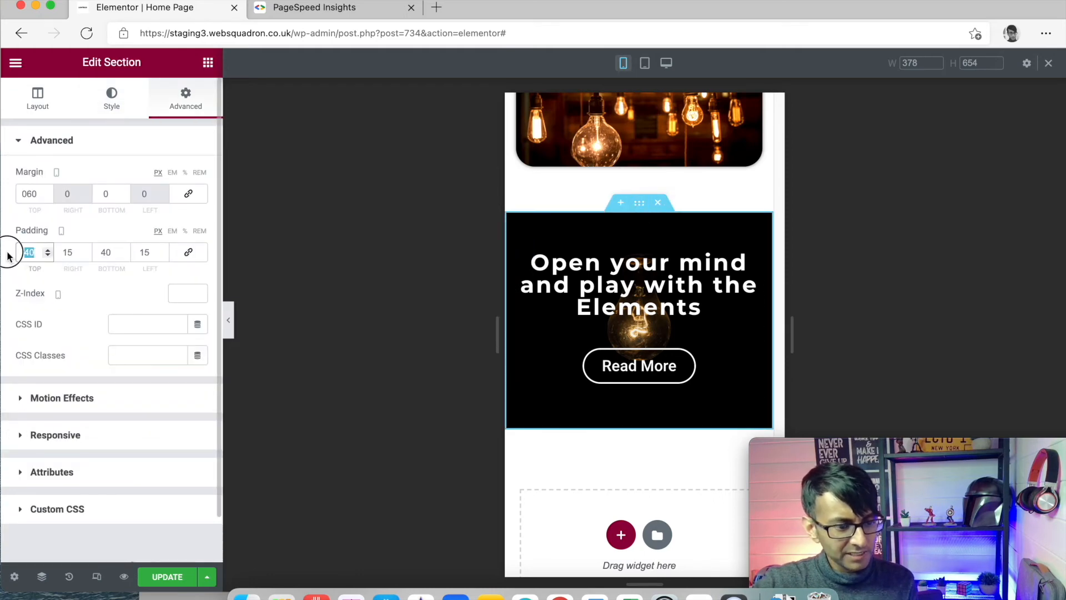
type("60")
key("Tab")
key("Tab")
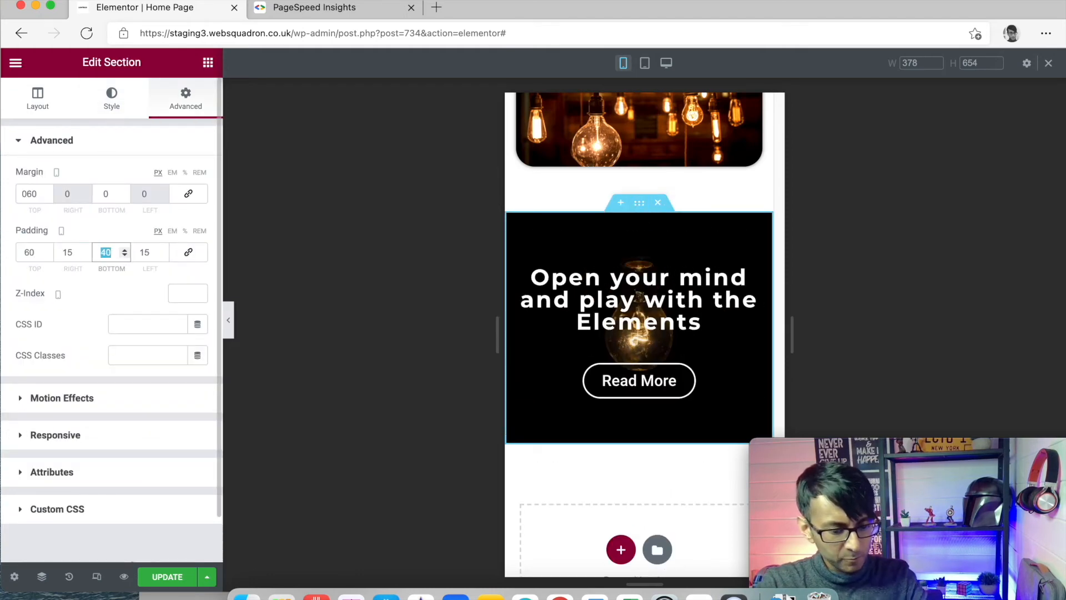
type("60")
scroll(643, 399, "up", 6)
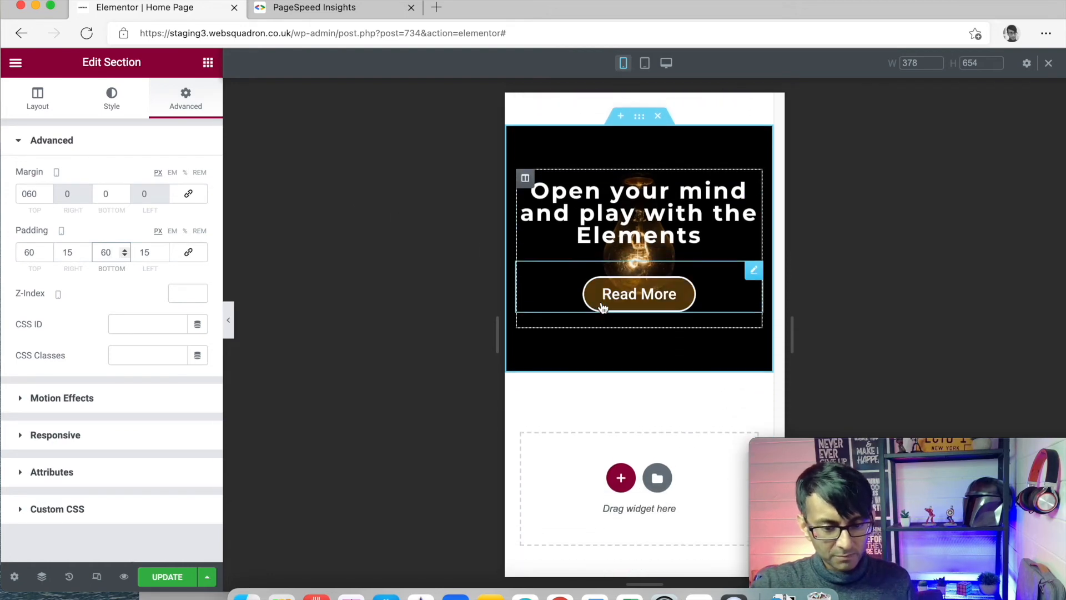
scroll(643, 399, "down", 5)
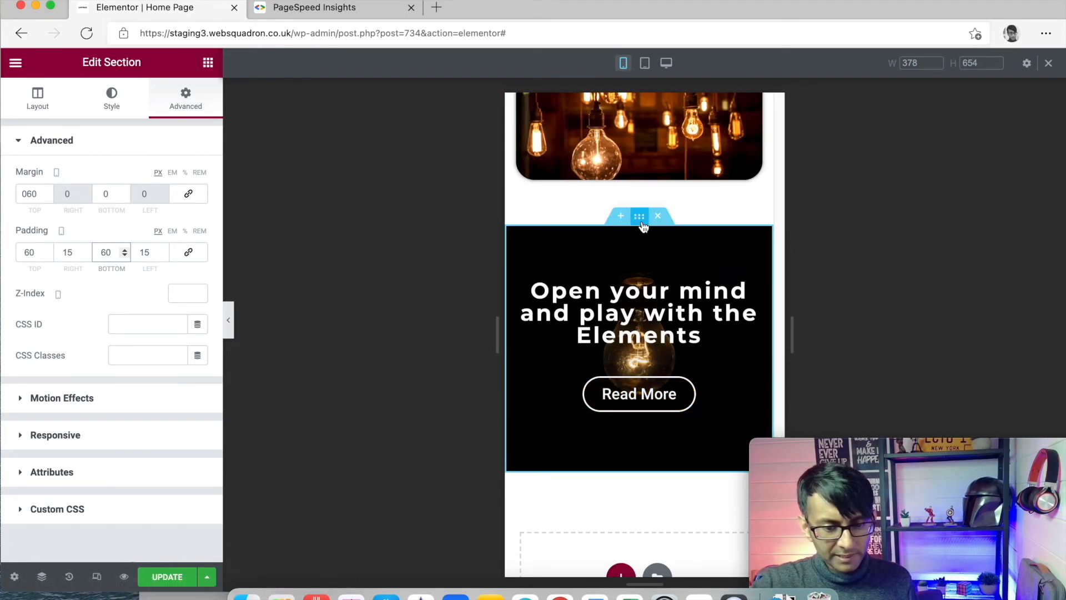
- Switch to the desktop layout and examine how the lightbulb background behaves behind the heading and Read More button while the page scrolls
left_click(666, 63)
scroll(730, 335, "up", 6)
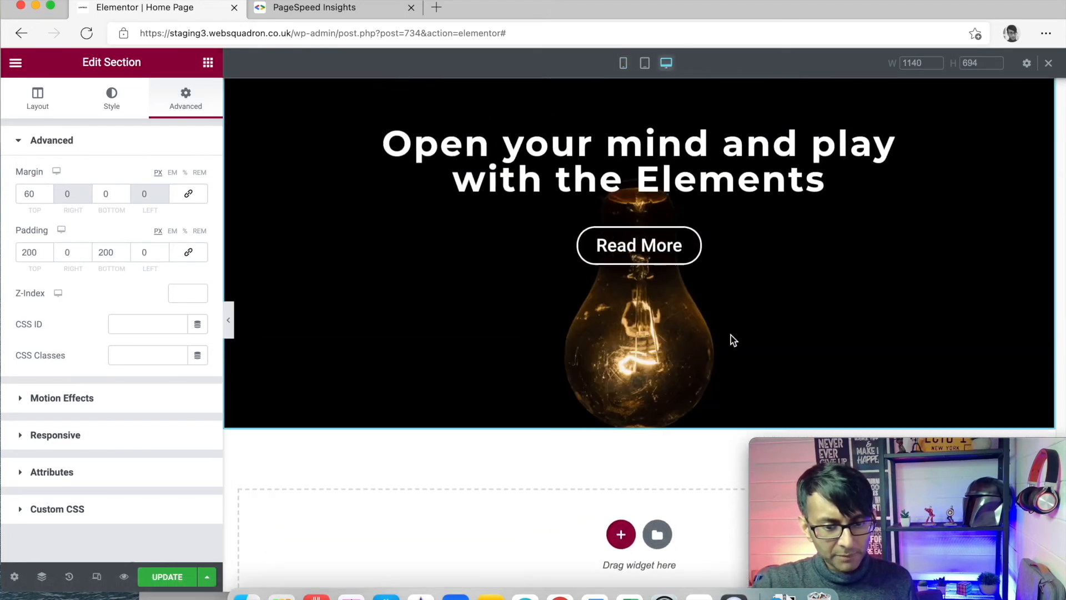
scroll(731, 335, "down", 4)
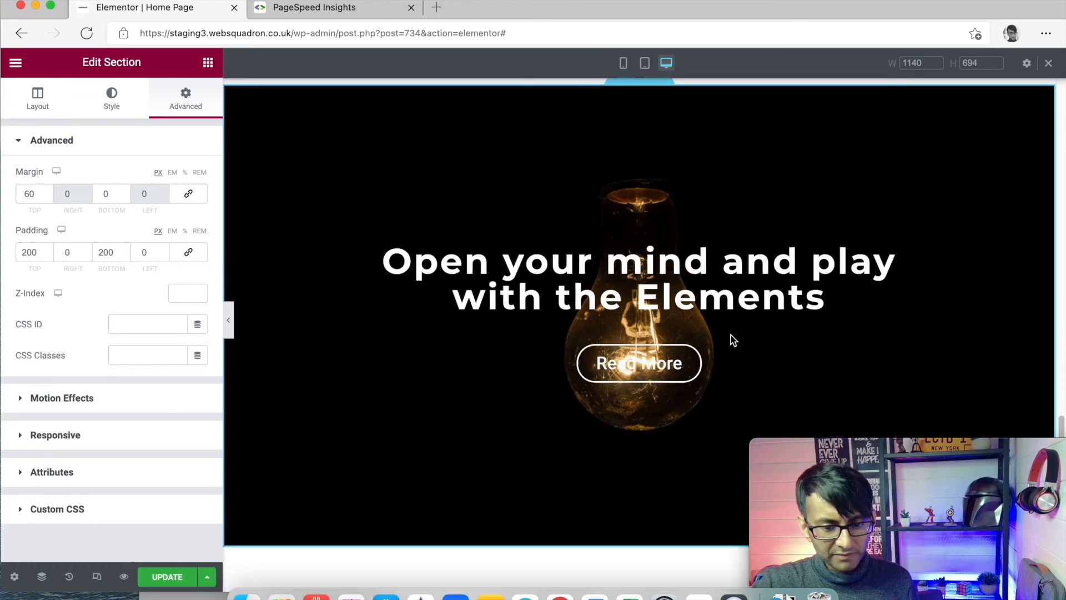
scroll(731, 335, "up", 2)
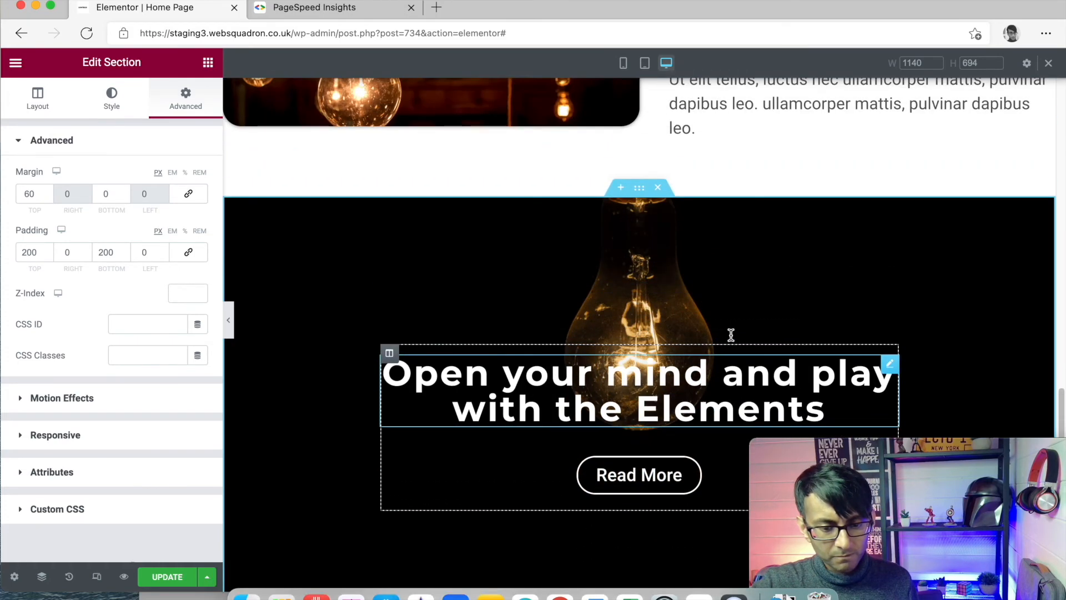
scroll(730, 335, "down", 1)
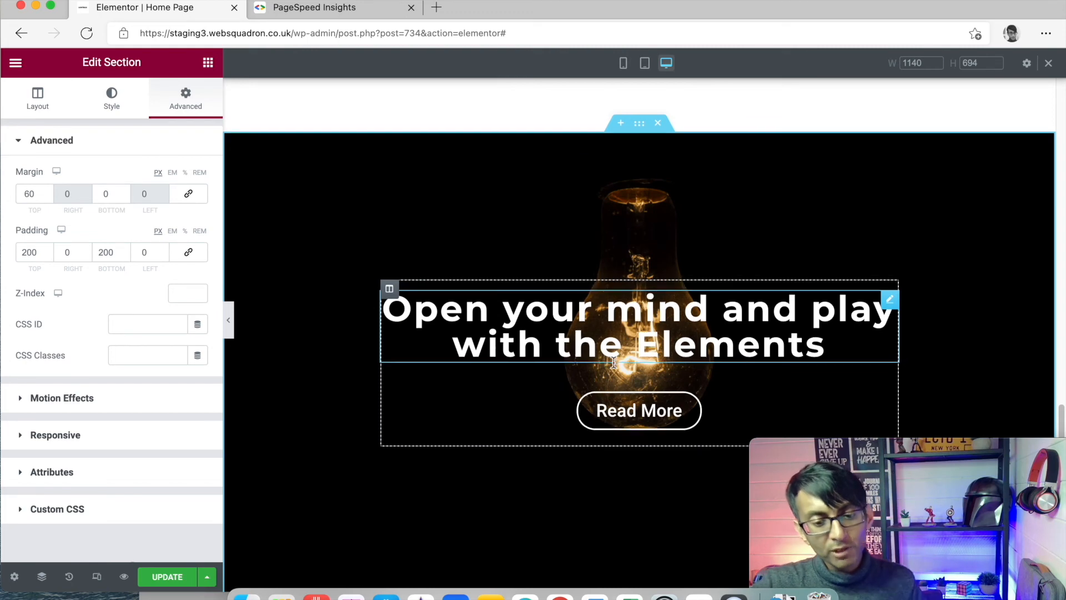
scroll(628, 384, "up", 2)
scroll(628, 385, "down", 8)
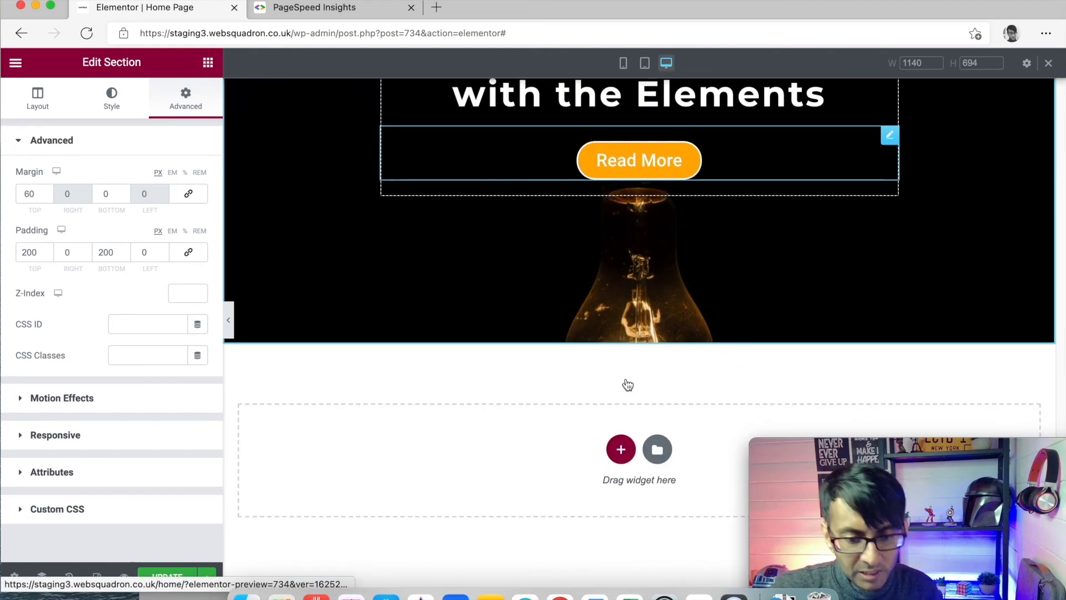
scroll(625, 372, "up", 6)
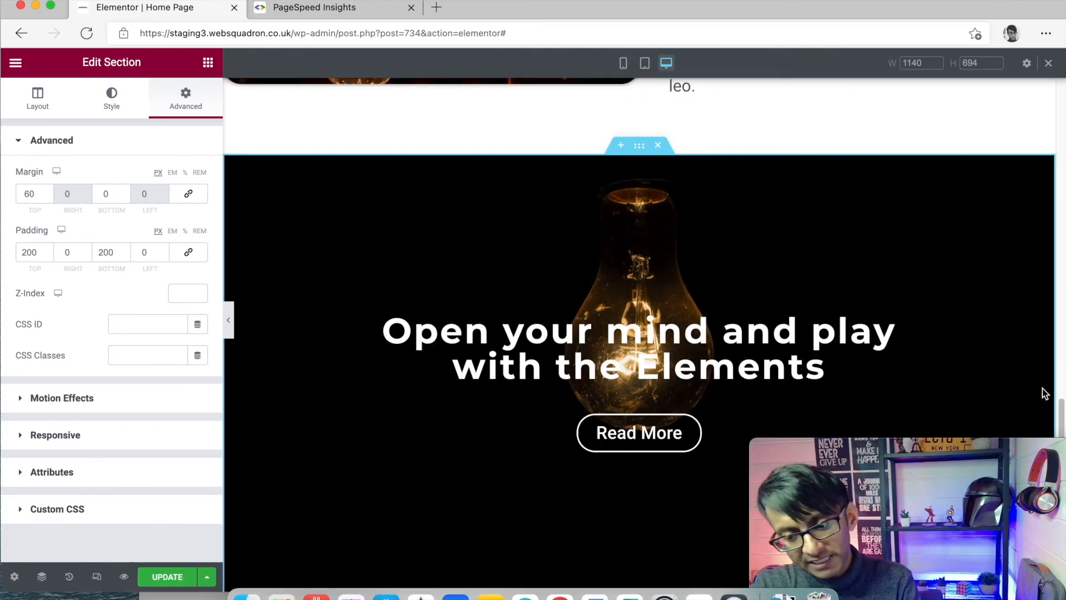
left_click_drag(1061, 425, 1060, 471)
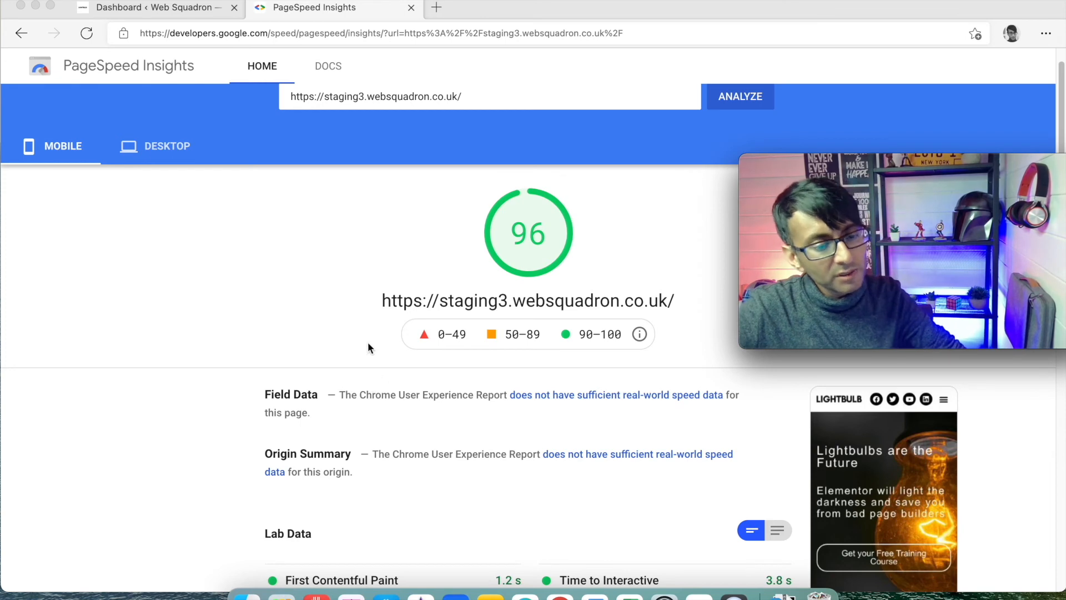
- Review the staging site's desktop report in PageSpeed Insights, including its performance score, lab data and diagnostics
scroll(657, 492, "down", 1)
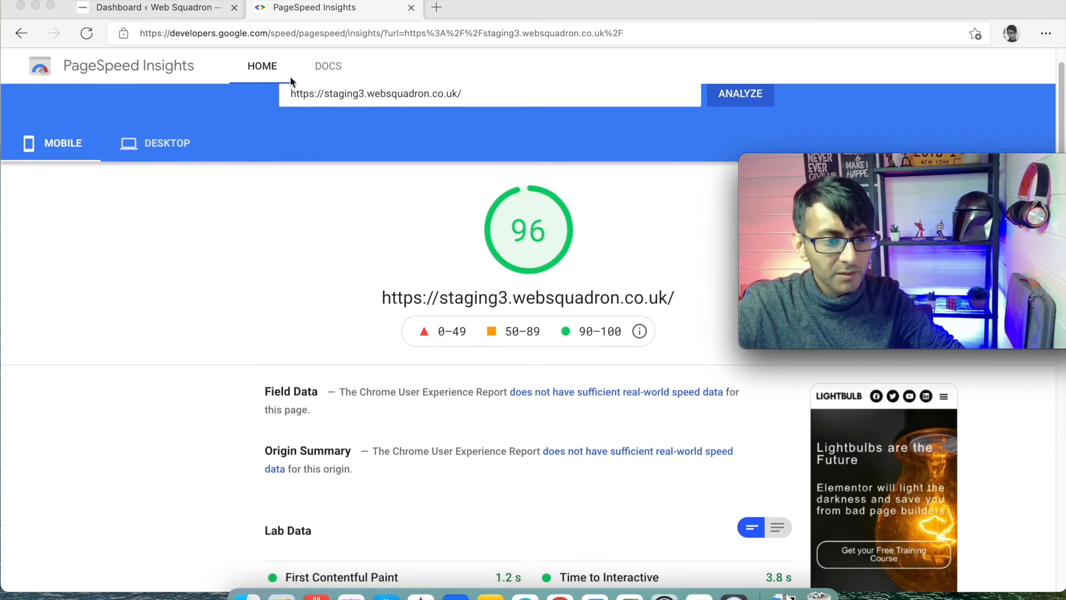
left_click(123, 10)
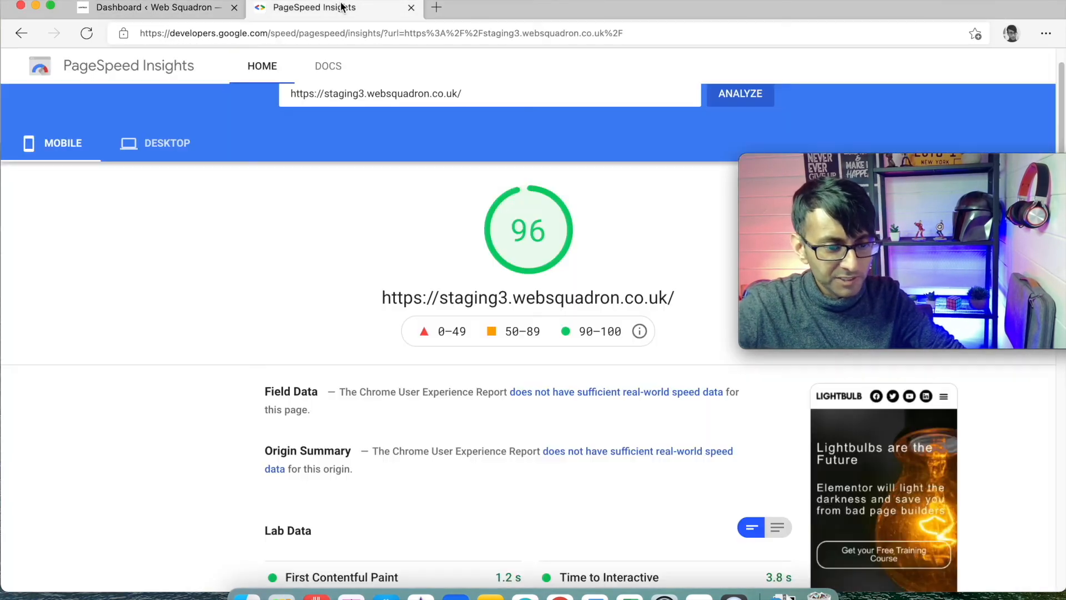
left_click(311, 7)
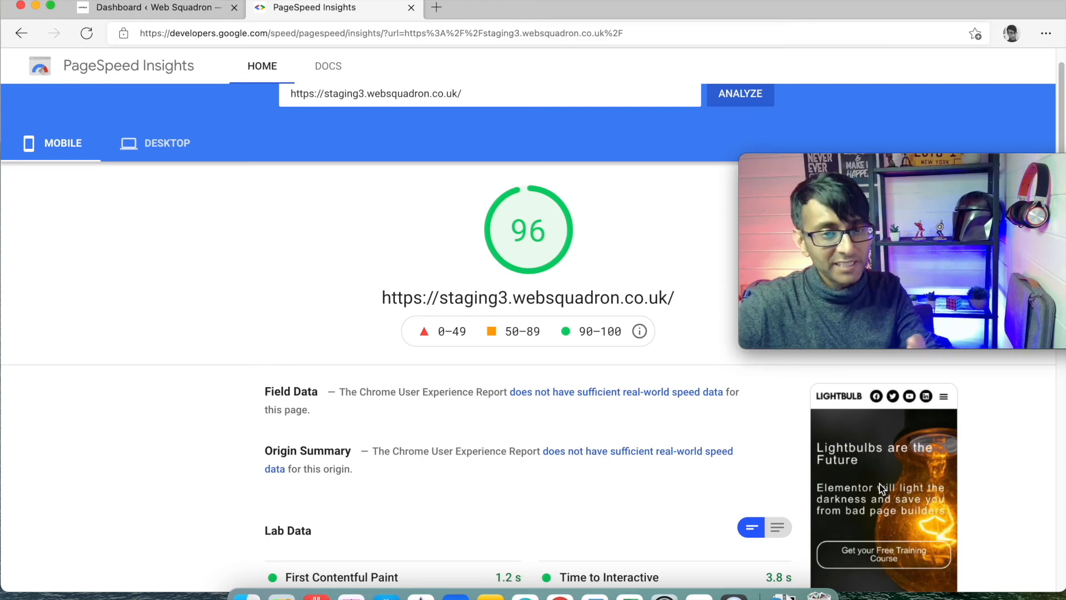
scroll(428, 262, "down", 1)
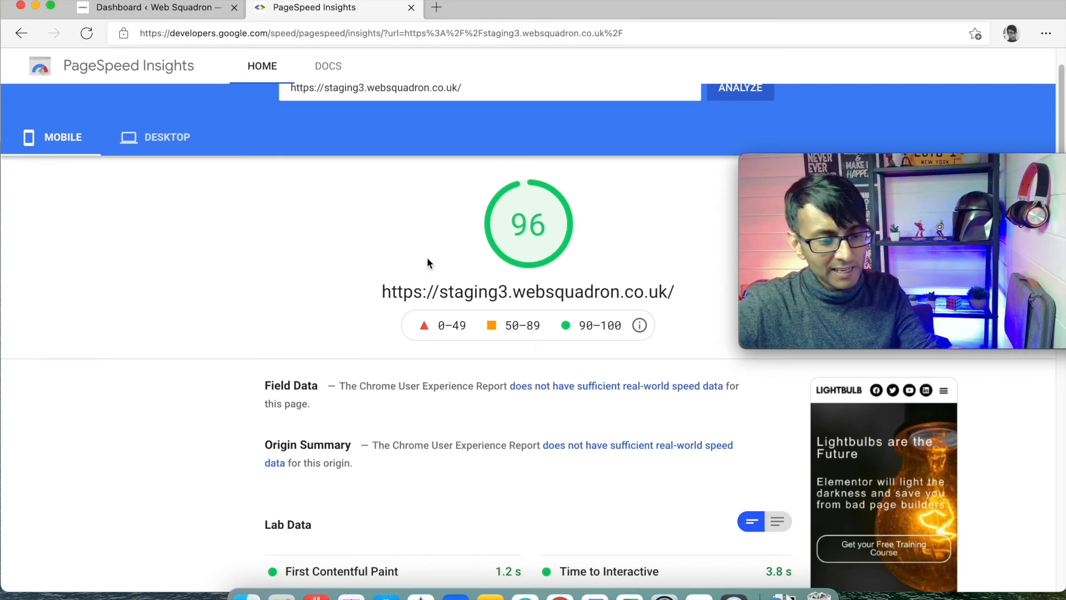
left_click(167, 139)
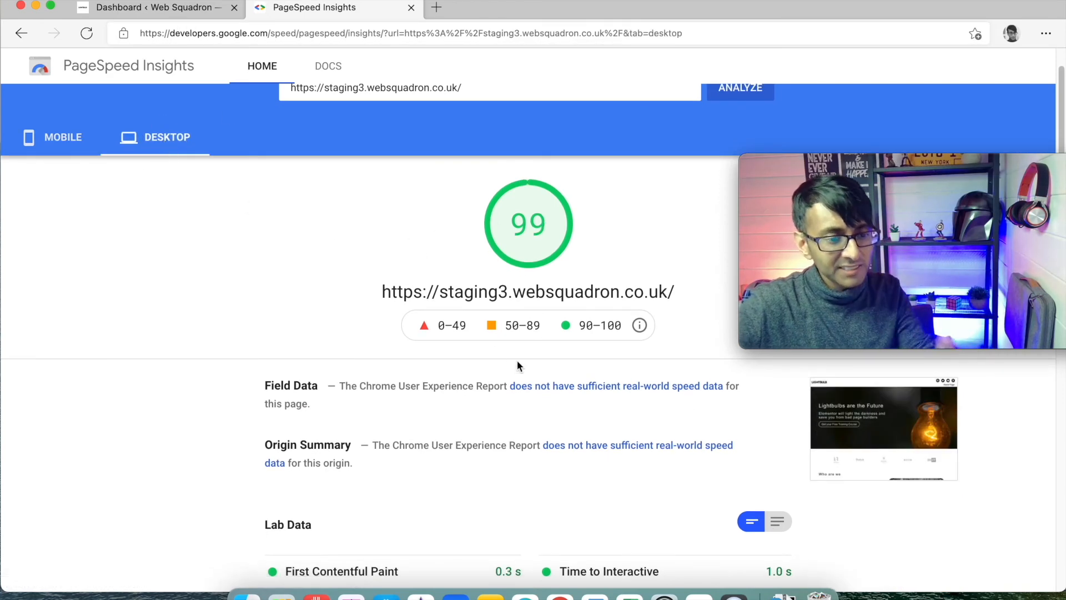
scroll(518, 362, "down", 5)
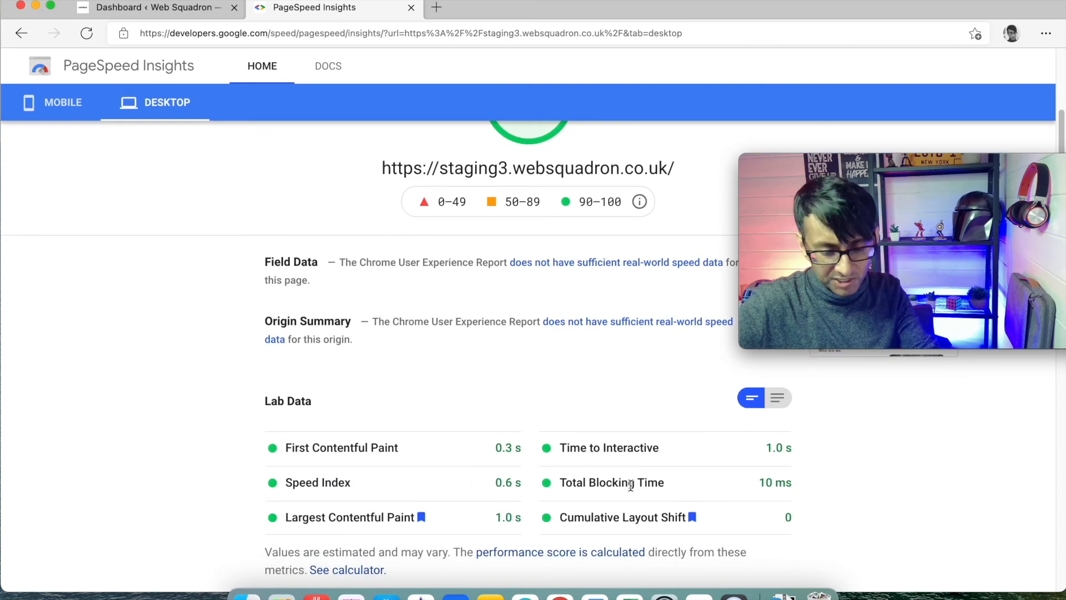
scroll(631, 485, "down", 12)
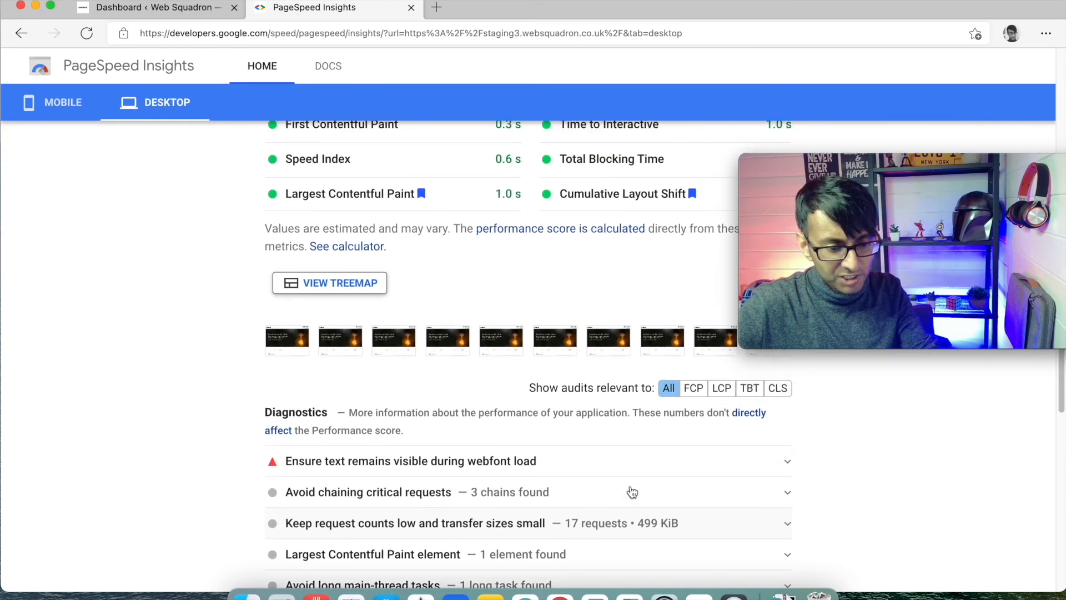
scroll(632, 491, "up", 17)
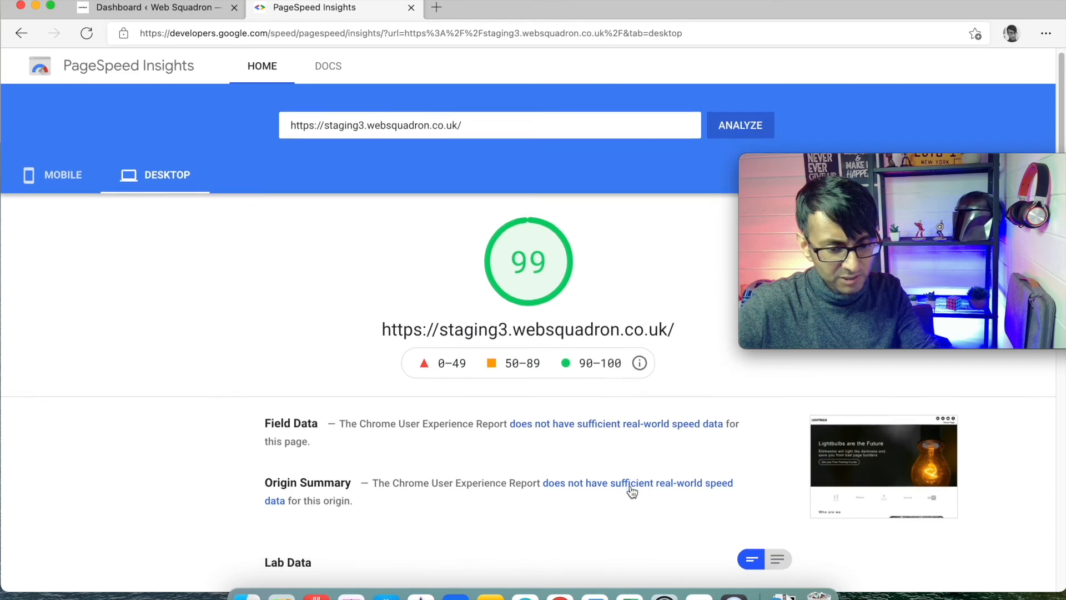
scroll(632, 492, "down", 2)
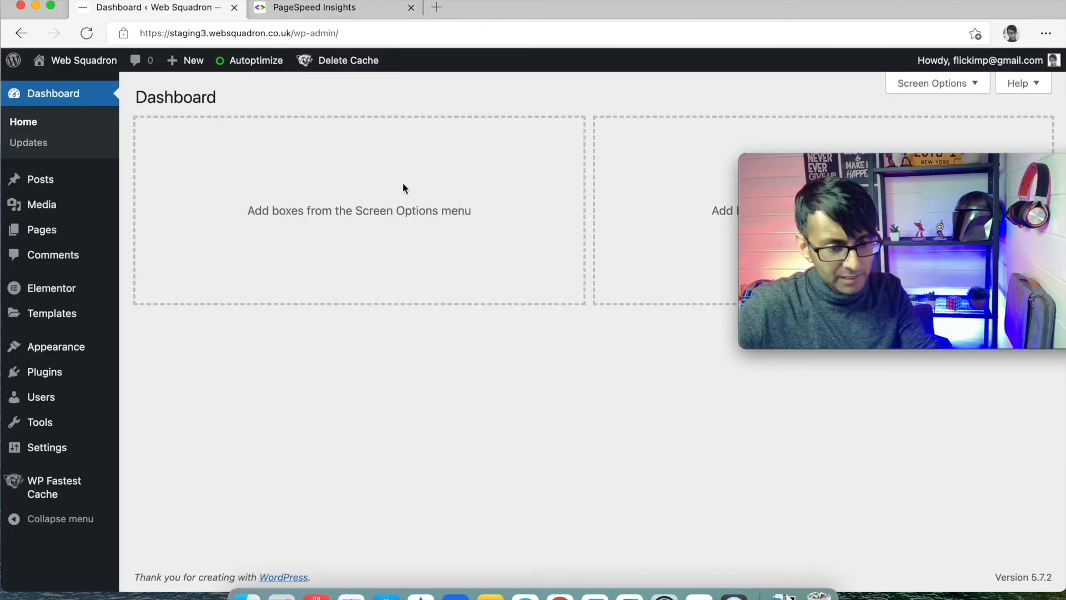
- Return to the mobile report in PageSpeed Insights and examine its score, lab data and improvement opportunities
left_click(305, 8)
left_click(69, 125)
scroll(561, 378, "down", 3)
scroll(560, 378, "up", 1)
scroll(562, 382, "up", 3)
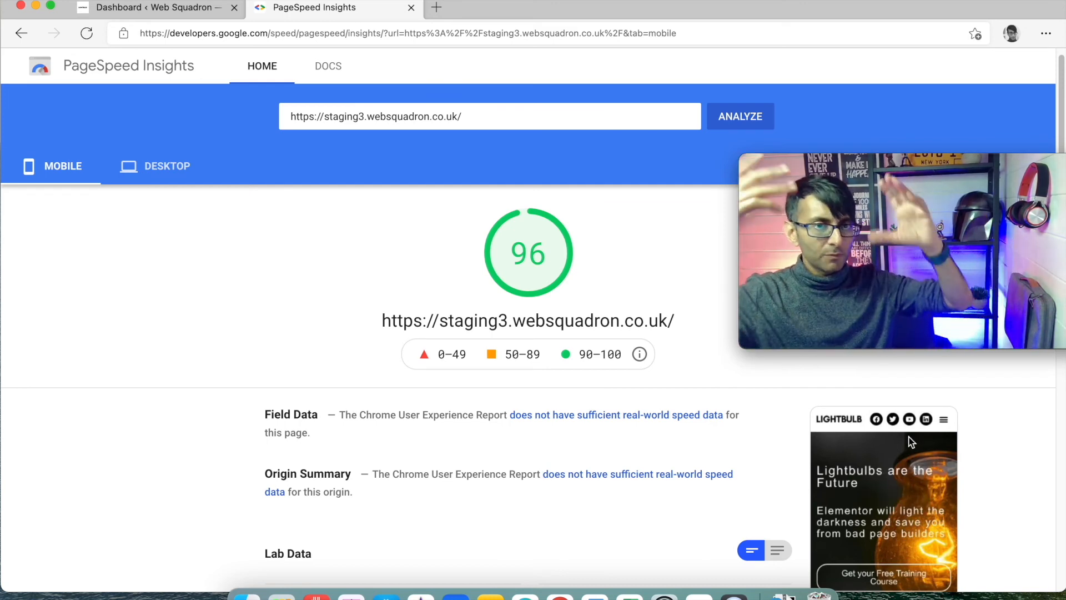
scroll(910, 441, "down", 1)
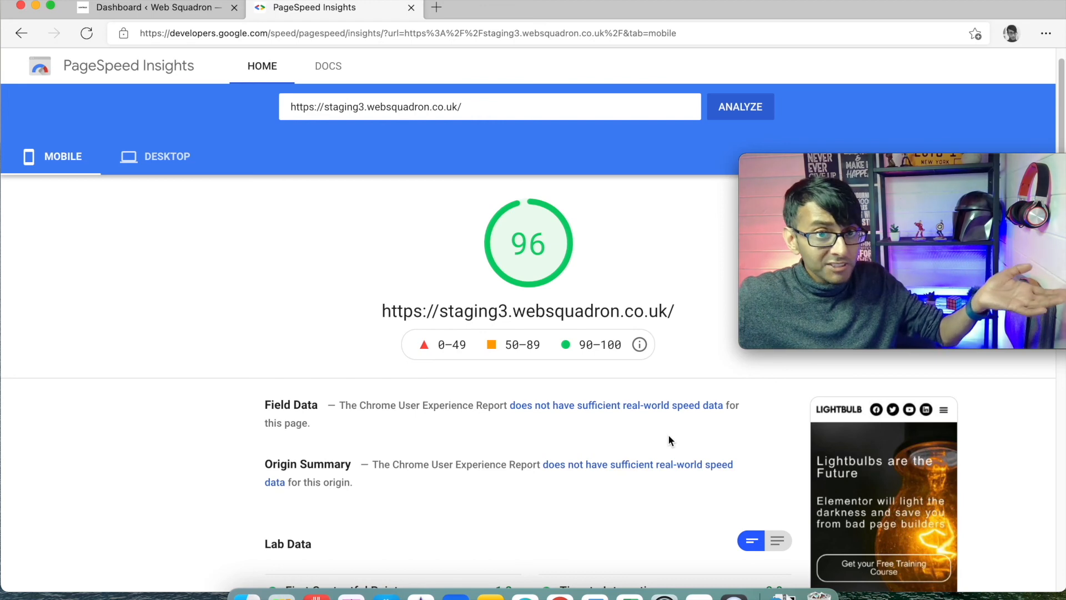
scroll(497, 389, "down", 10)
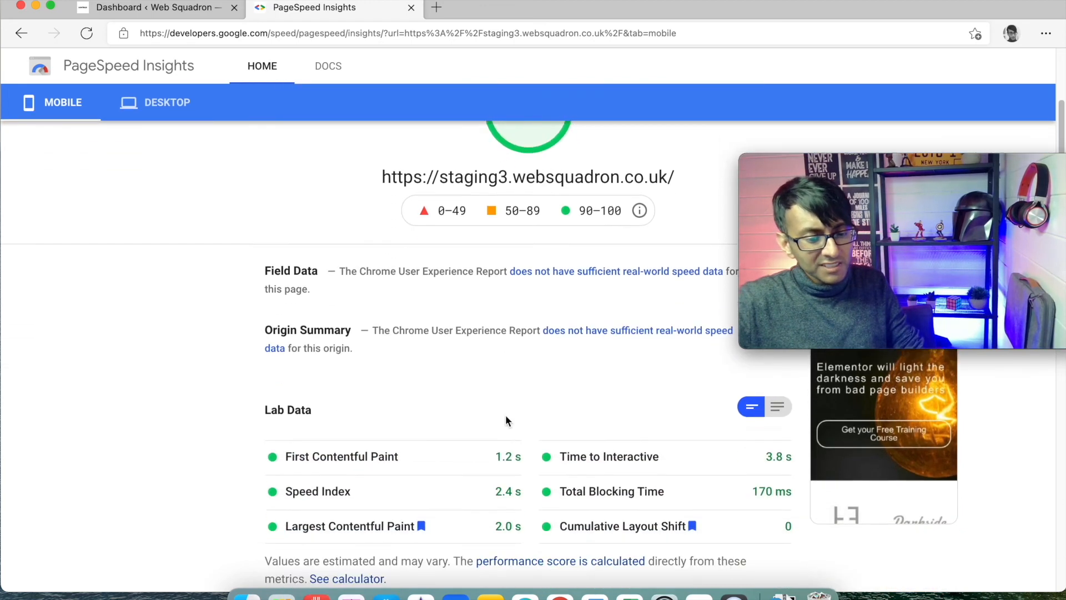
scroll(505, 416, "down", 8)
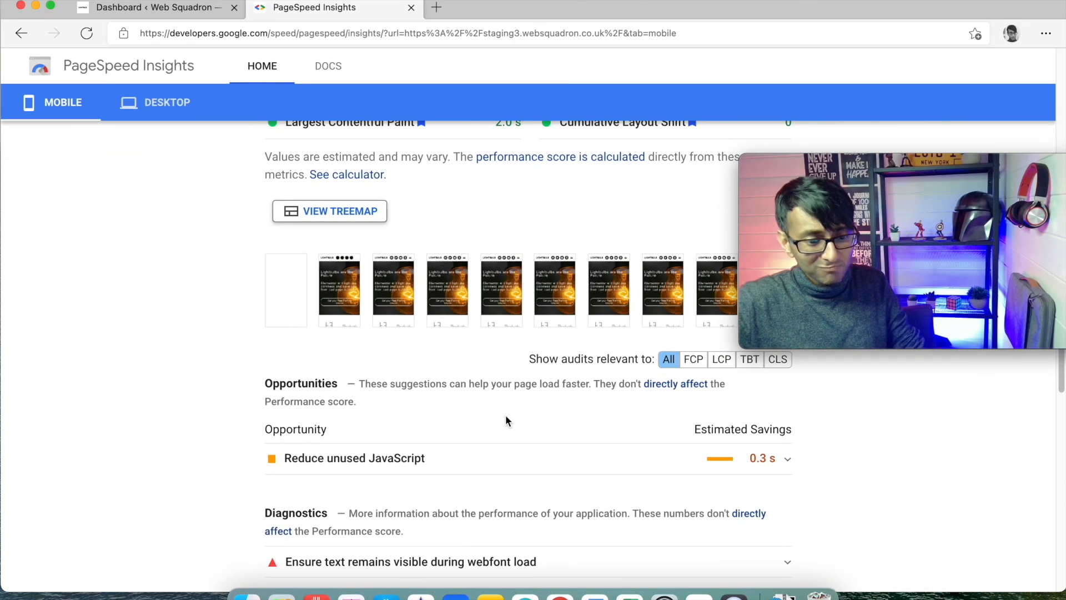
scroll(513, 434, "up", 1)
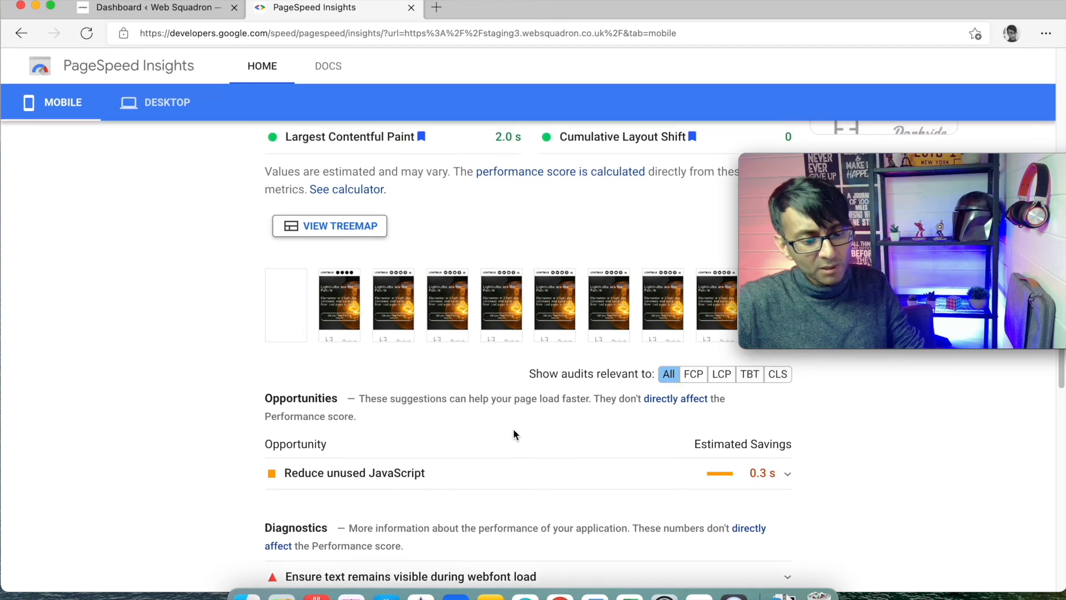
- Expand the "Reduce unused JavaScript" opportunity, read its details, and look over the mobile lab data and score again
left_click(786, 482)
scroll(683, 495, "down", 2)
scroll(683, 494, "down", 6)
scroll(683, 494, "up", 1)
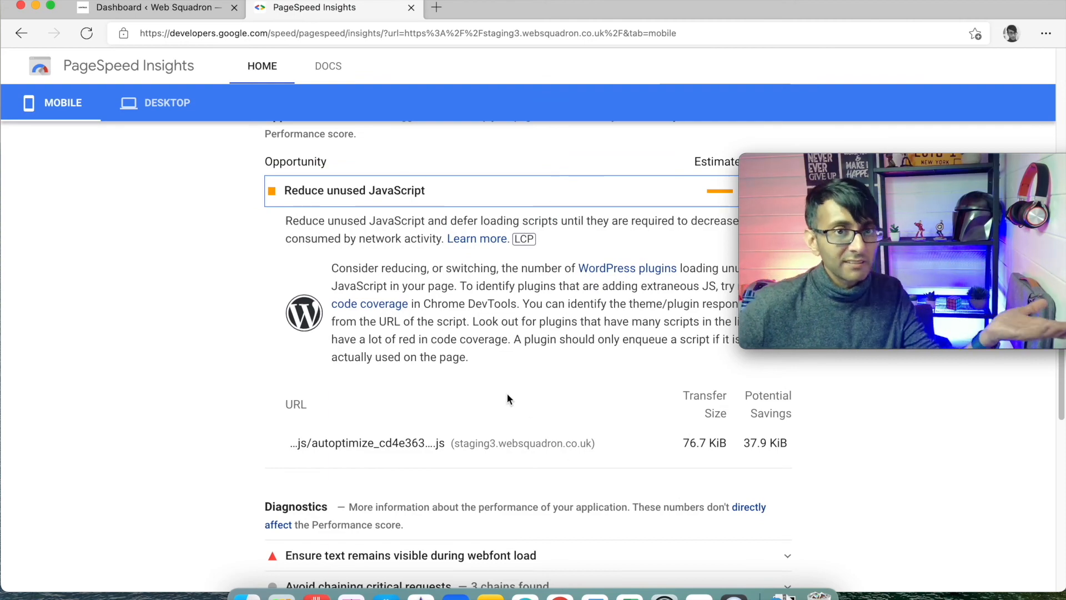
scroll(508, 393, "up", 8)
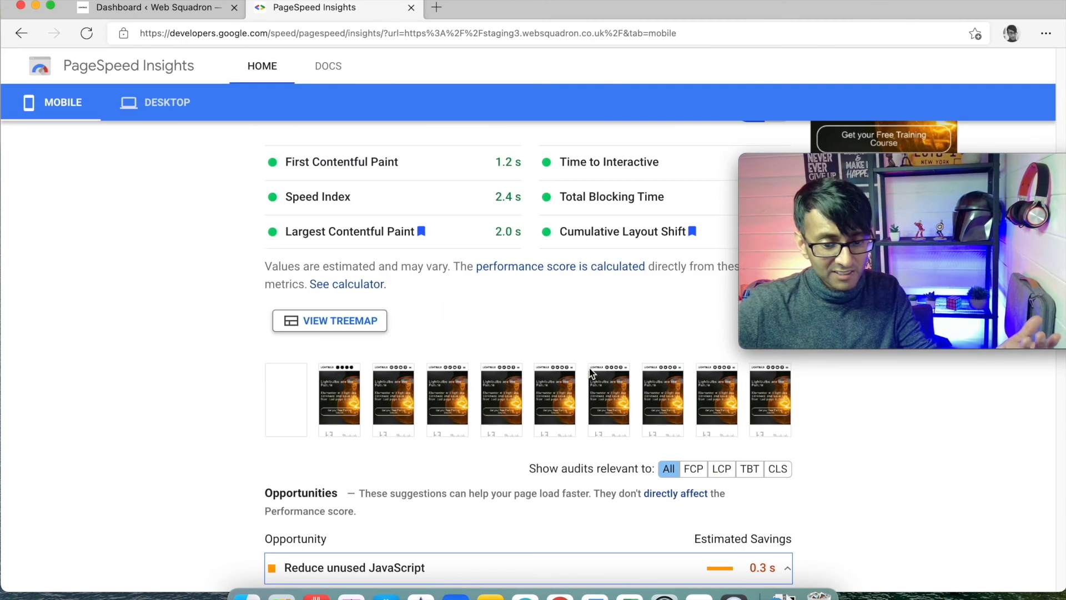
scroll(590, 390, "up", 5)
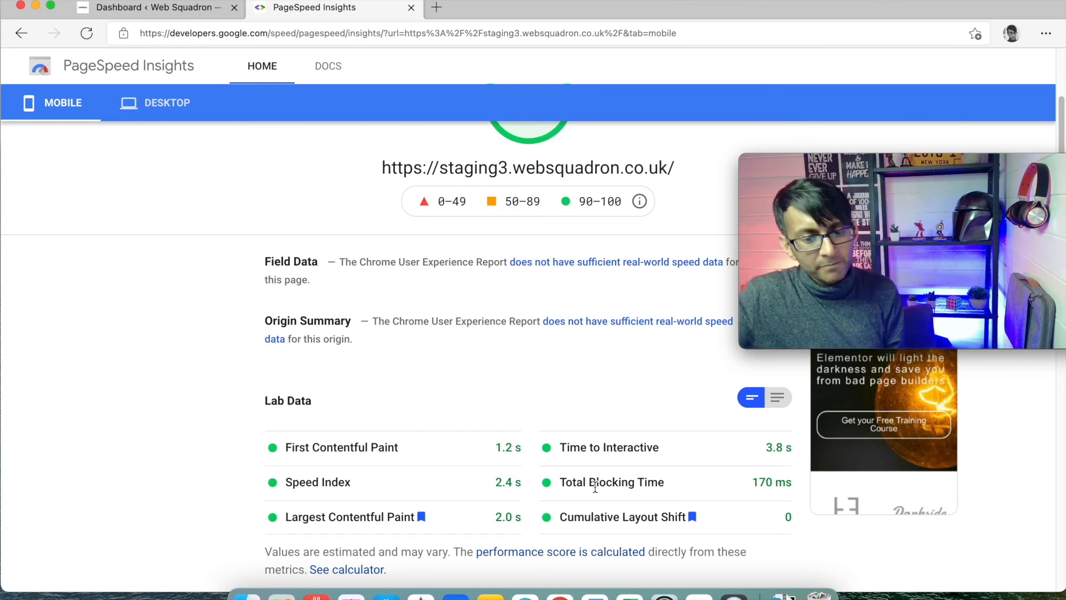
scroll(528, 414, "up", 3)
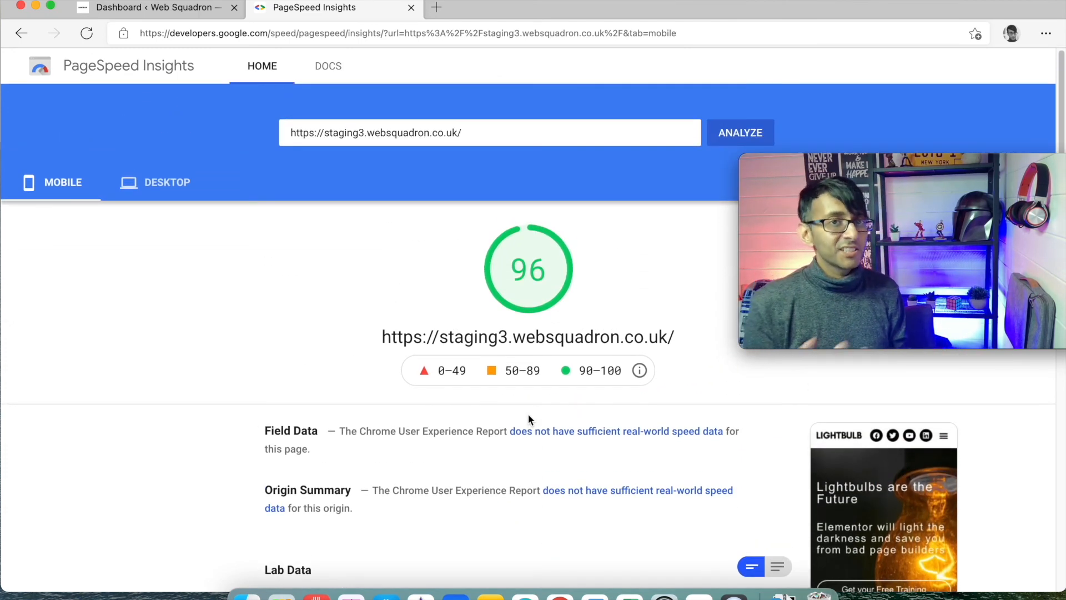